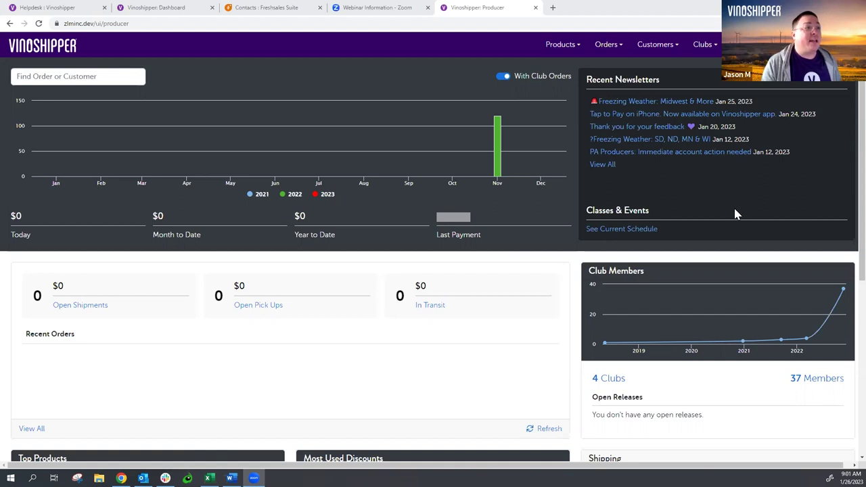
- Look at the email templates page from account settings, then return to the producer dashboard
{"action": "left_click", "coordinate": [791, 44]}
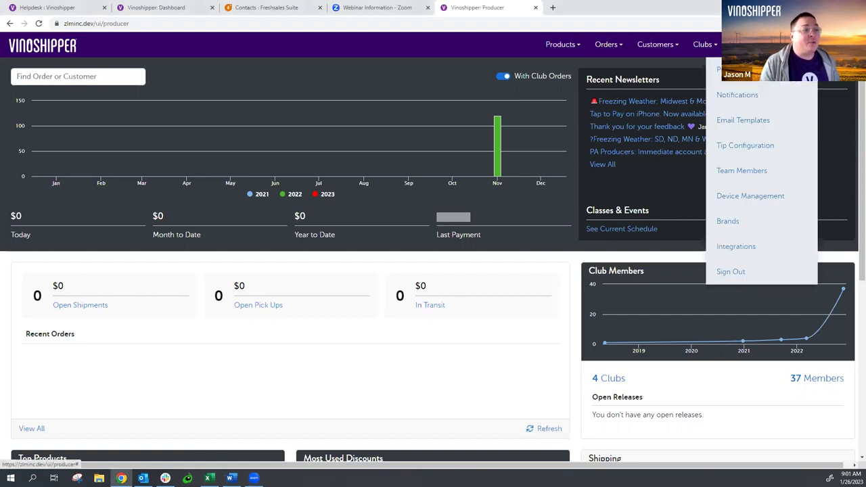
{"action": "left_click", "coordinate": [789, 131]}
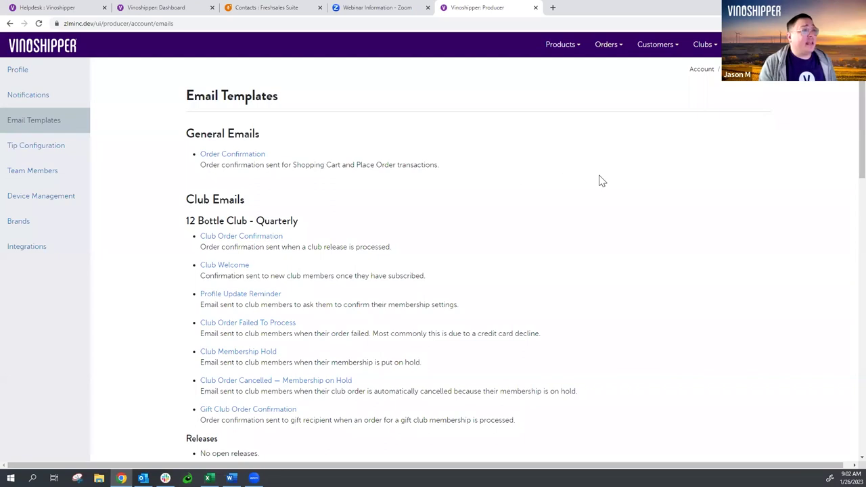
{"action": "left_click", "coordinate": [71, 49]}
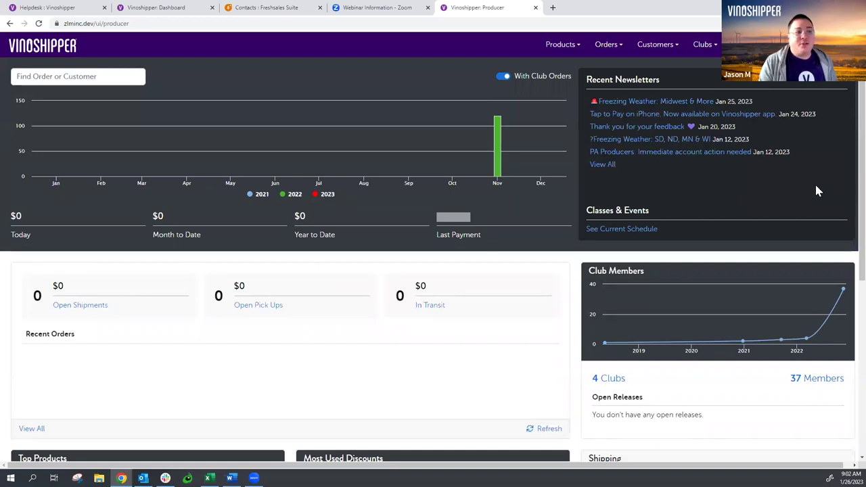
- Open Winston Winery Club from the active club list and start a New Release
{"action": "left_click", "coordinate": [704, 50]}
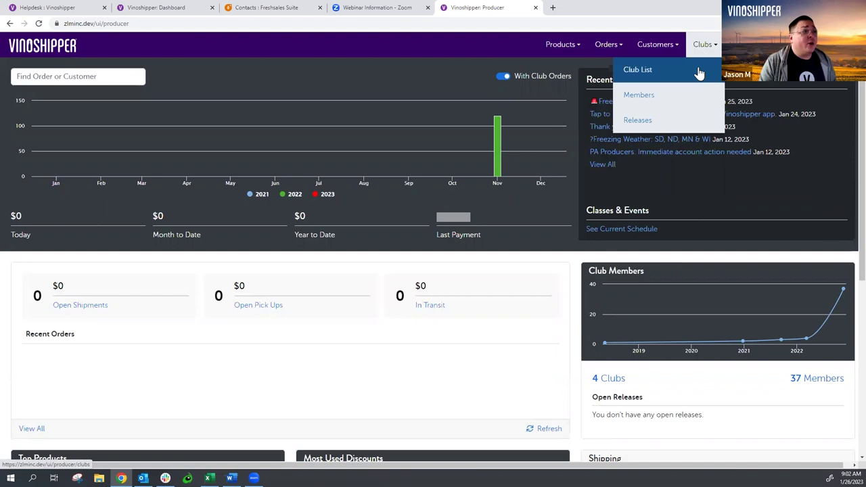
{"action": "left_click", "coordinate": [698, 73]}
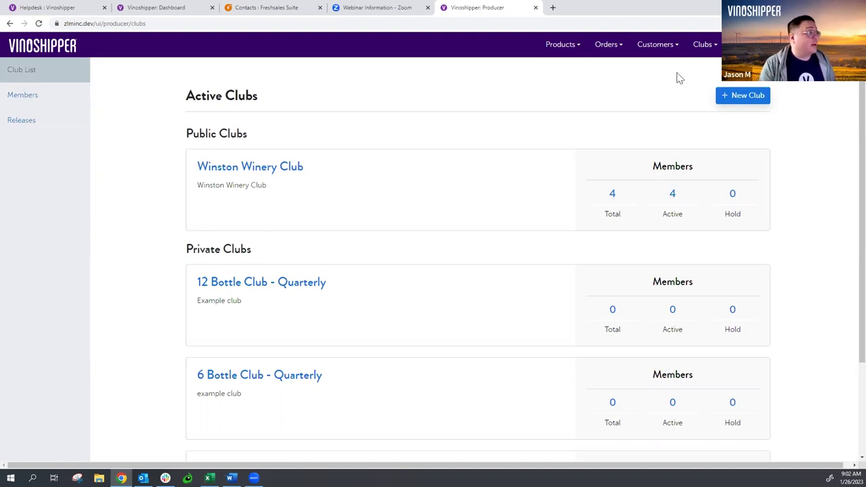
{"action": "left_click", "coordinate": [287, 169]}
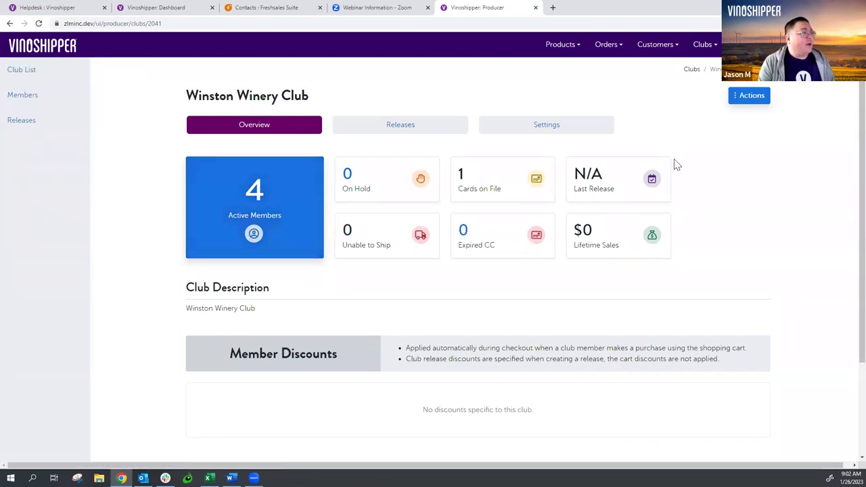
{"action": "left_click", "coordinate": [753, 101]}
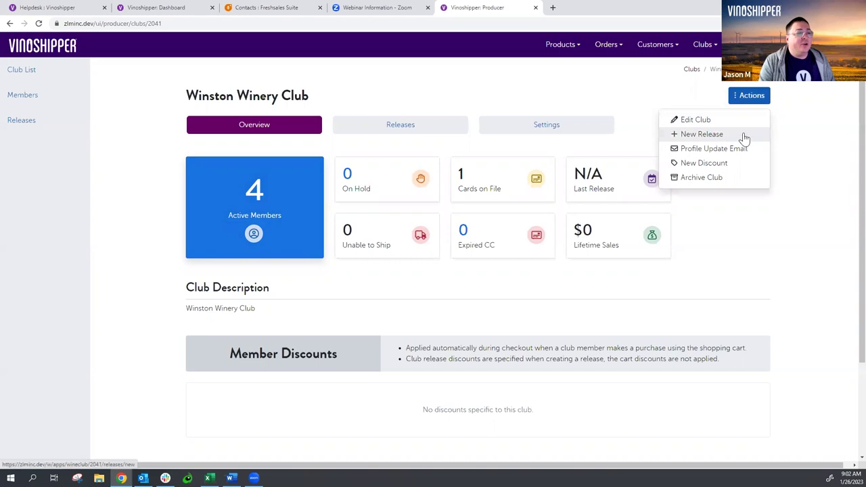
{"action": "left_click", "coordinate": [744, 136]}
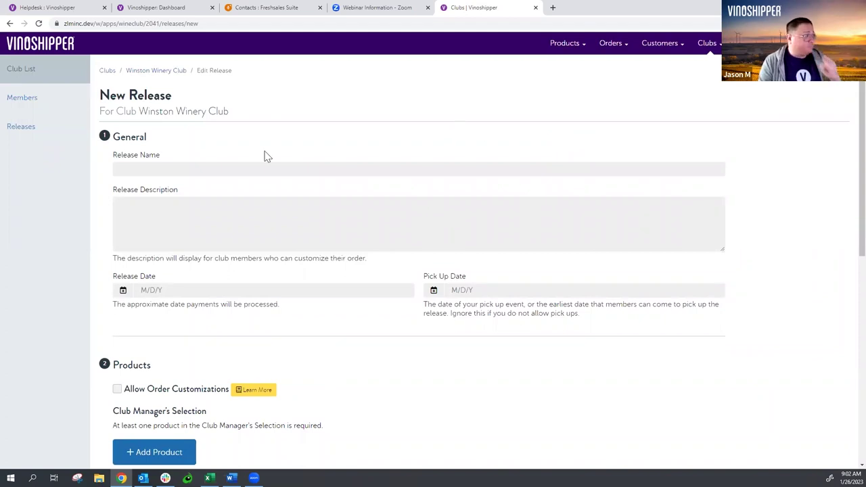
- Enter 'Spring 2023' as the release name and add a short release description
{"action": "left_click", "coordinate": [151, 170]}
{"action": "type", "text": "Sp"}
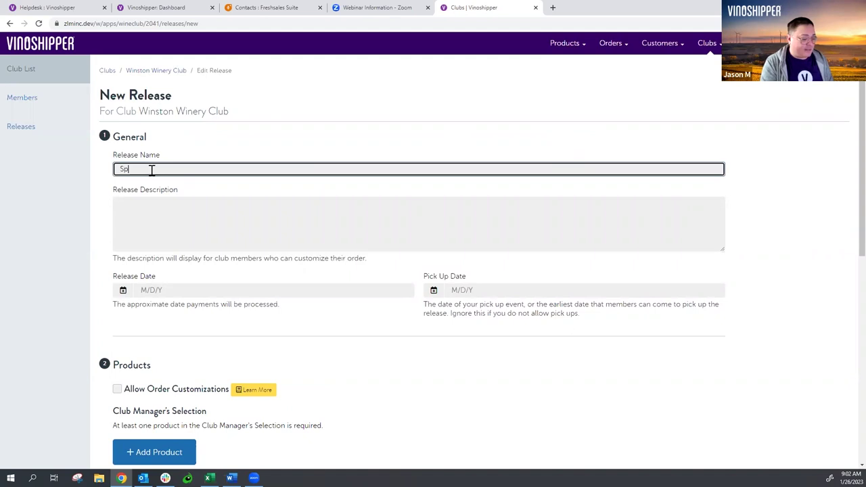
{"action": "type", "text": "ring 2023"}
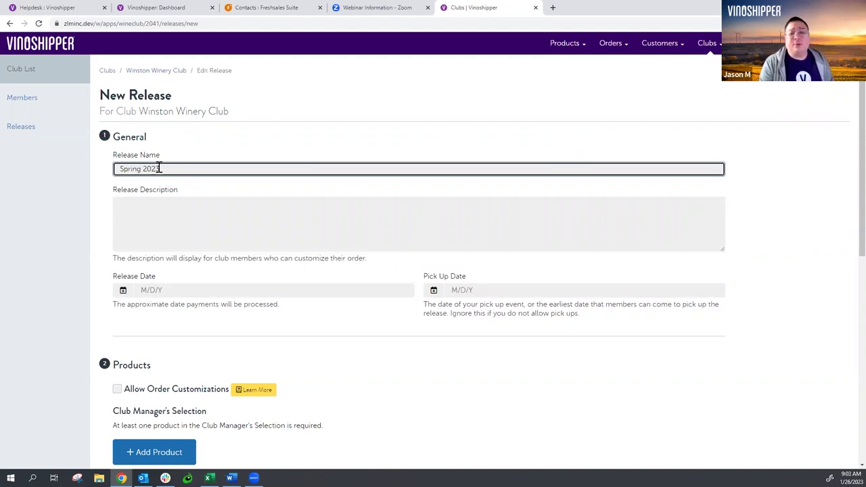
{"action": "left_click", "coordinate": [138, 219]}
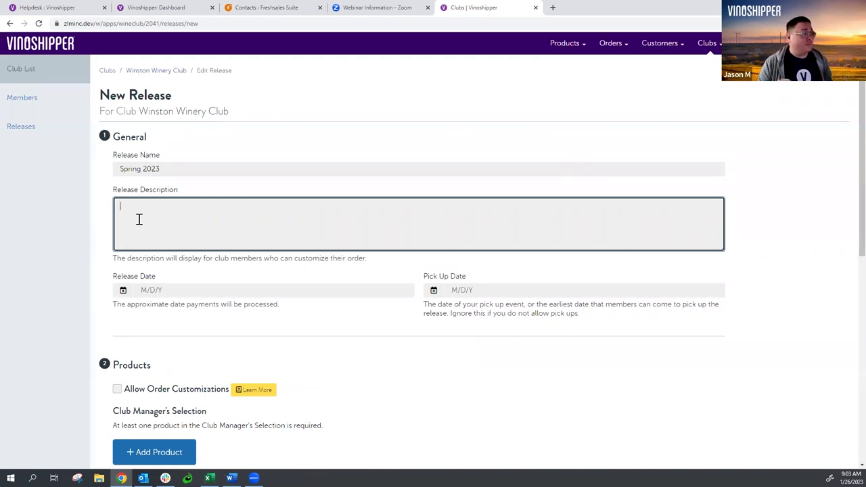
{"action": "type", "text": "D"}
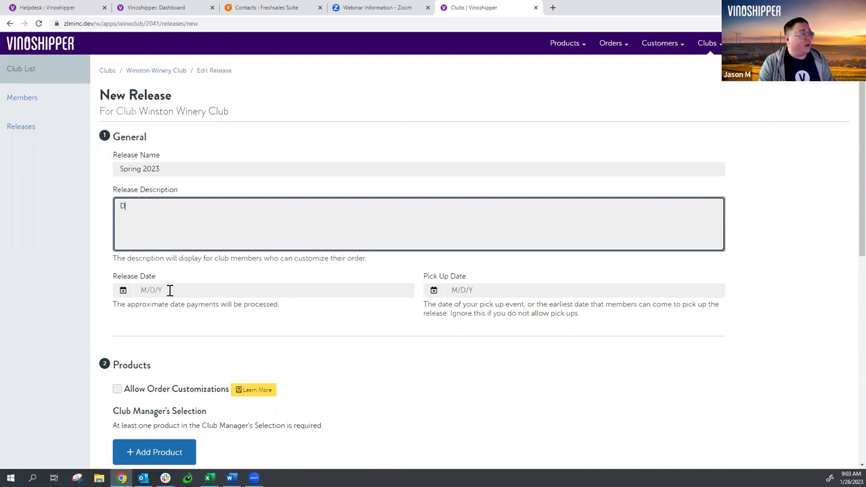
{"action": "left_click", "coordinate": [170, 290]}
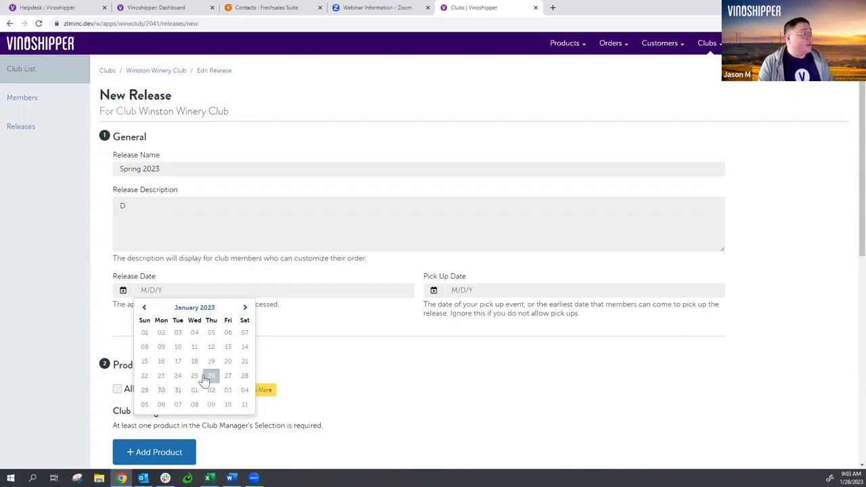
- Pick February 10, 2023 as release date and February 17, 2023 as pick-up date
{"action": "left_click", "coordinate": [227, 406]}
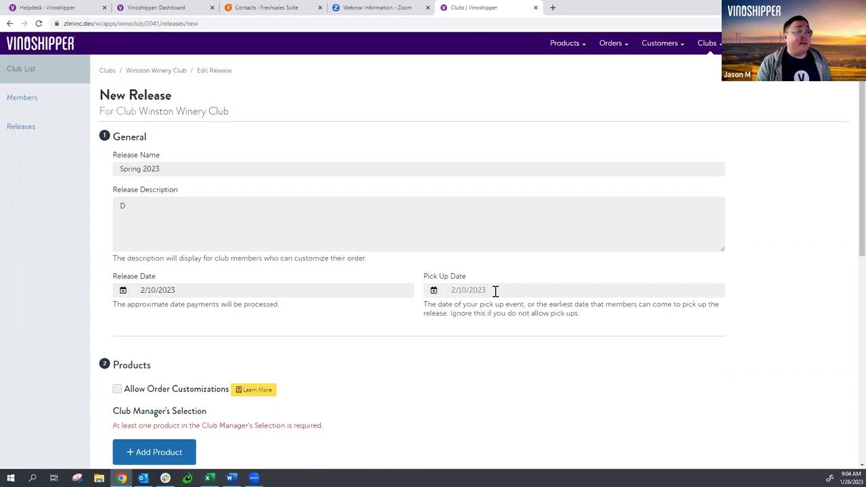
{"action": "left_click", "coordinate": [495, 291]}
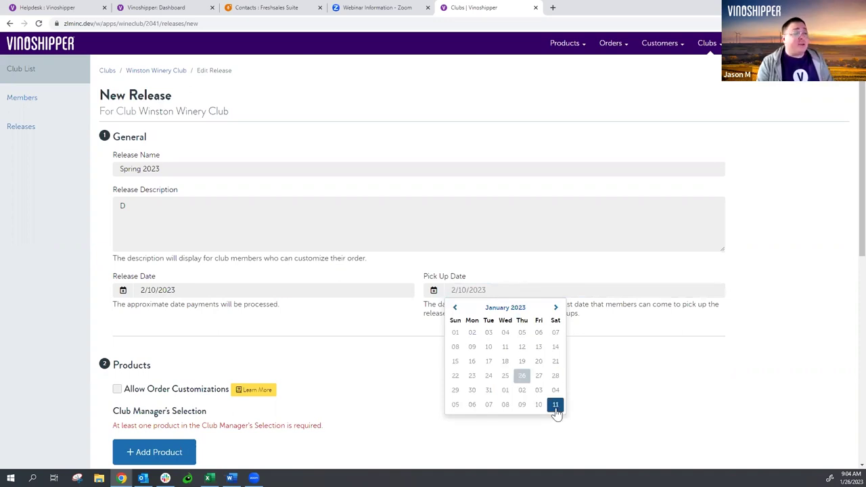
{"action": "left_click", "coordinate": [555, 307]}
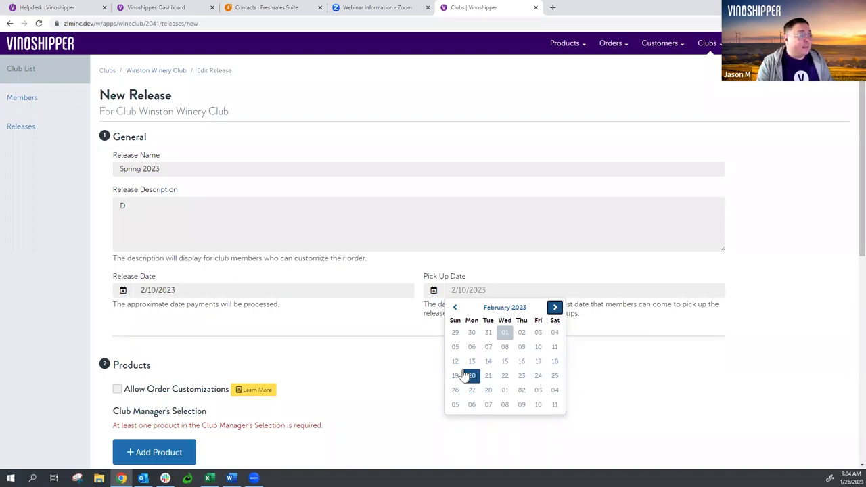
{"action": "left_click", "coordinate": [538, 363]}
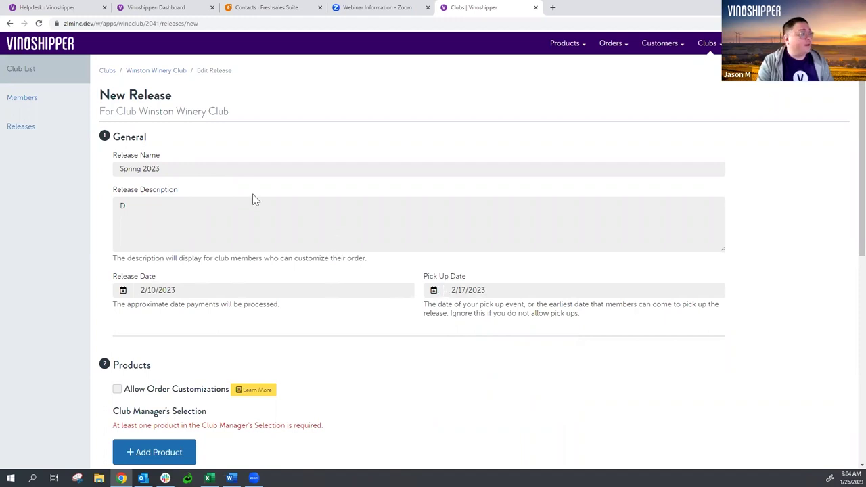
- Add 2021 Rosé Wine, 2021 Sauvignon Blanc and 2020 Zinfandel as release products
{"action": "scroll", "coordinate": [264, 199], "scroll_direction": "down", "scroll_amount": 3}
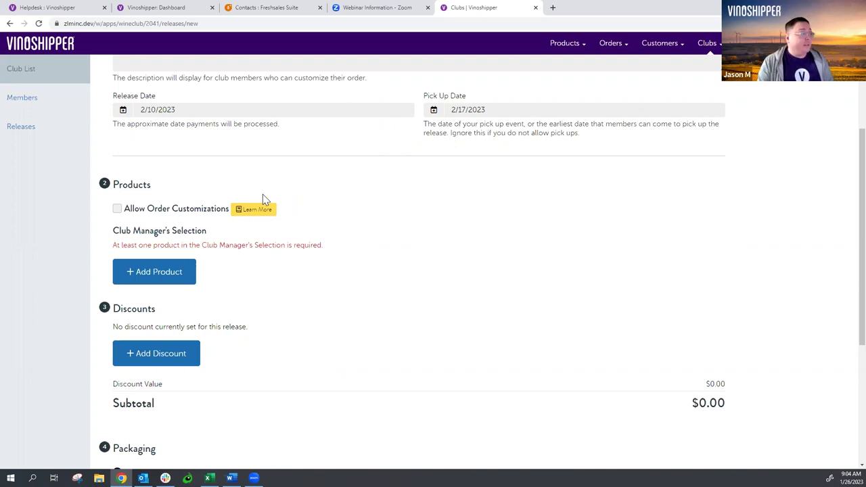
{"action": "left_click", "coordinate": [190, 273]}
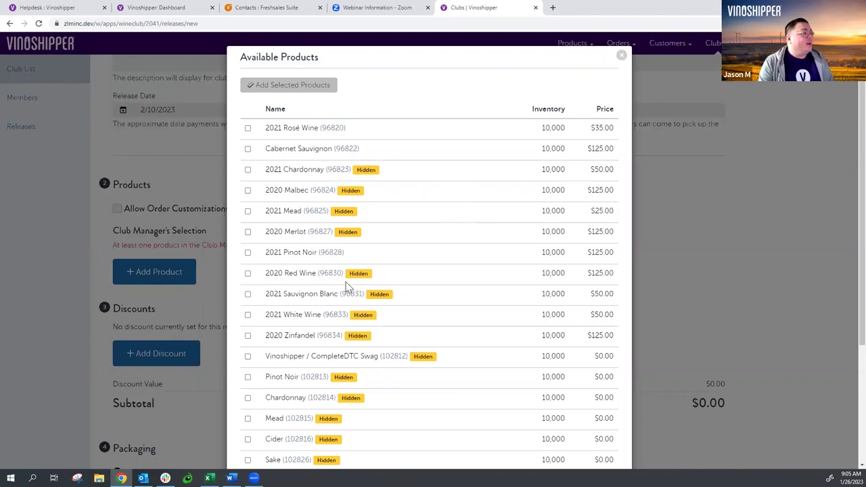
{"action": "left_click", "coordinate": [247, 295]}
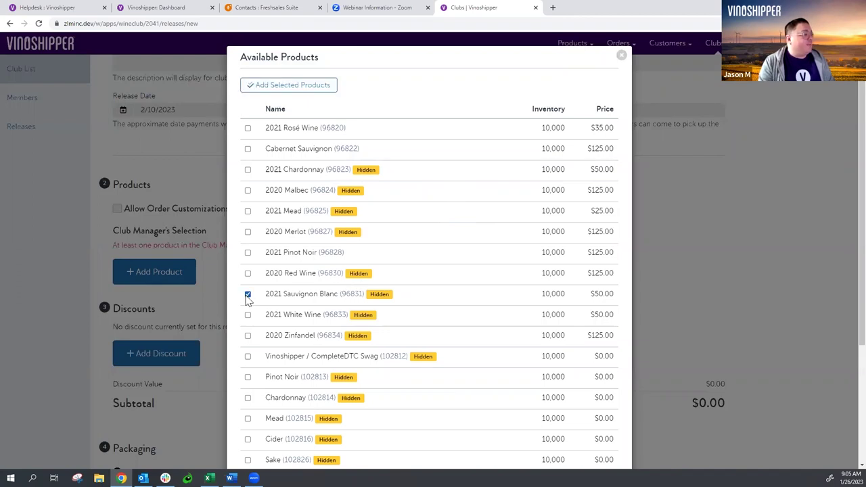
{"action": "left_click", "coordinate": [247, 129]}
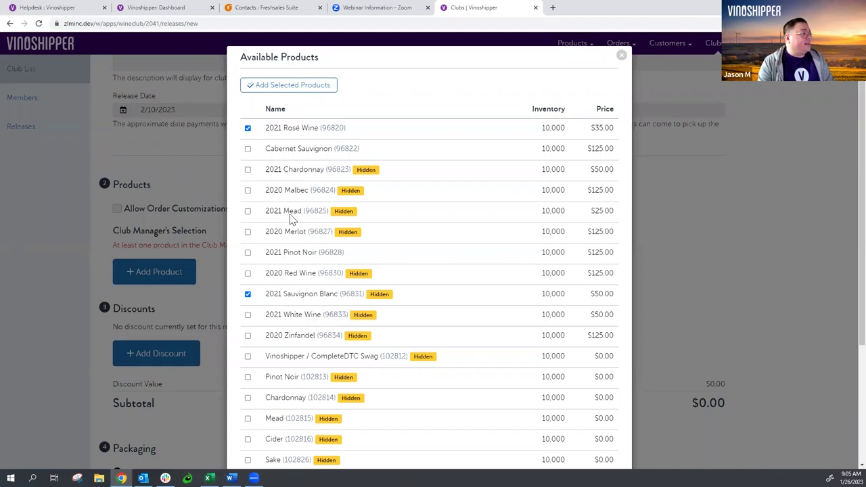
{"action": "left_click", "coordinate": [247, 335]}
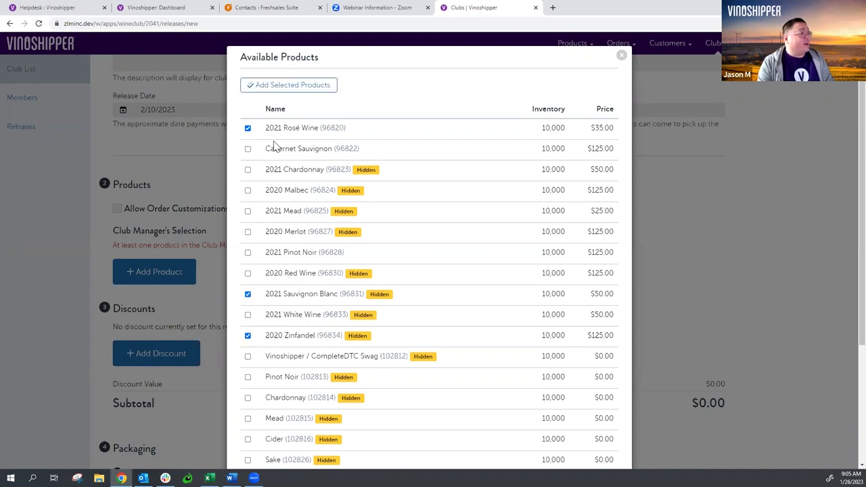
{"action": "scroll", "coordinate": [260, 244], "scroll_direction": "down", "scroll_amount": 1}
{"action": "scroll", "coordinate": [262, 238], "scroll_direction": "down", "scroll_amount": 3}
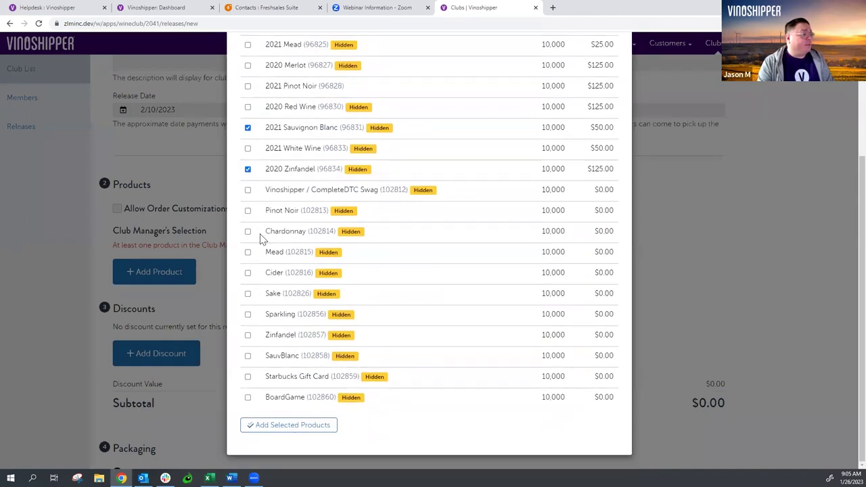
{"action": "scroll", "coordinate": [263, 238], "scroll_direction": "up", "scroll_amount": 5}
{"action": "left_click", "coordinate": [302, 89]}
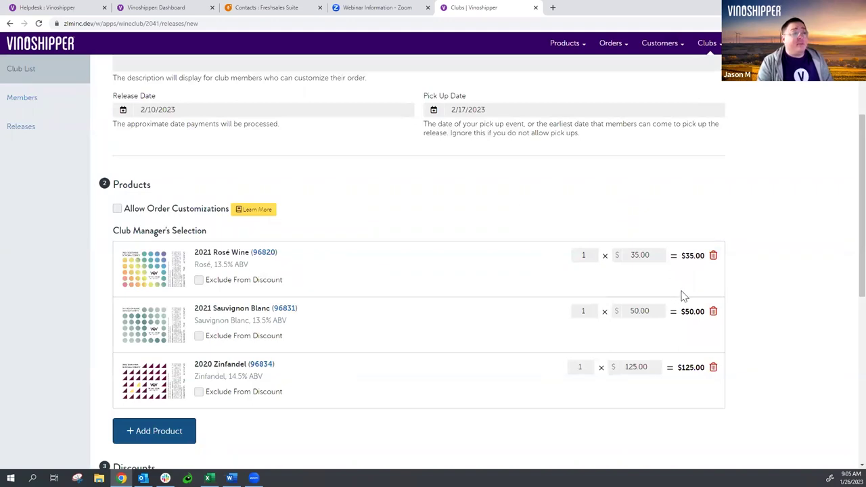
- Remove the Sauvignon Blanc row and add the SauvBlanc product in its place
{"action": "left_click", "coordinate": [714, 317]}
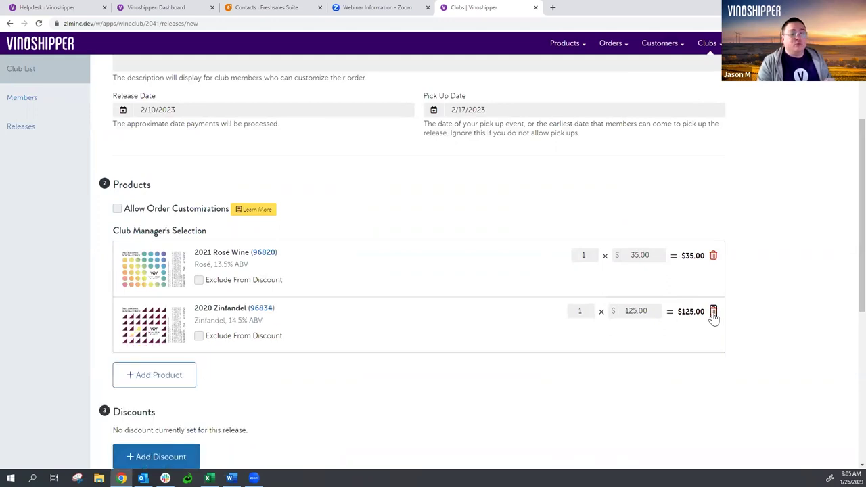
{"action": "left_click", "coordinate": [160, 381]}
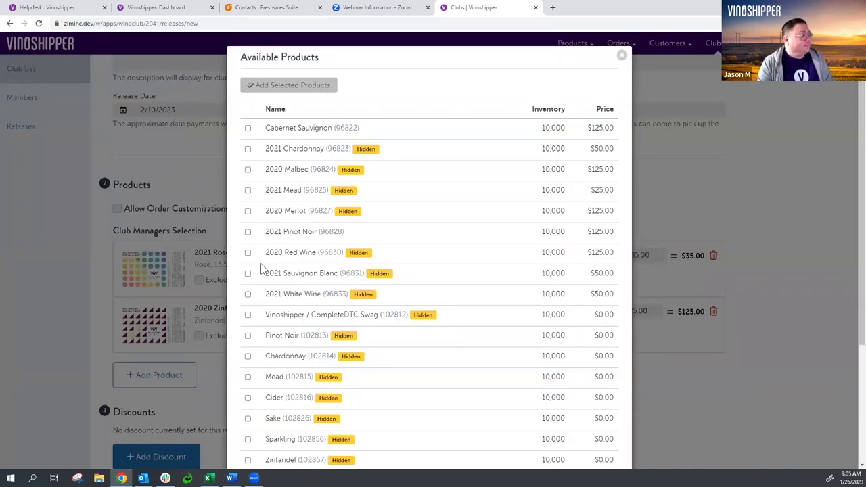
{"action": "scroll", "coordinate": [269, 234], "scroll_direction": "down", "scroll_amount": 1}
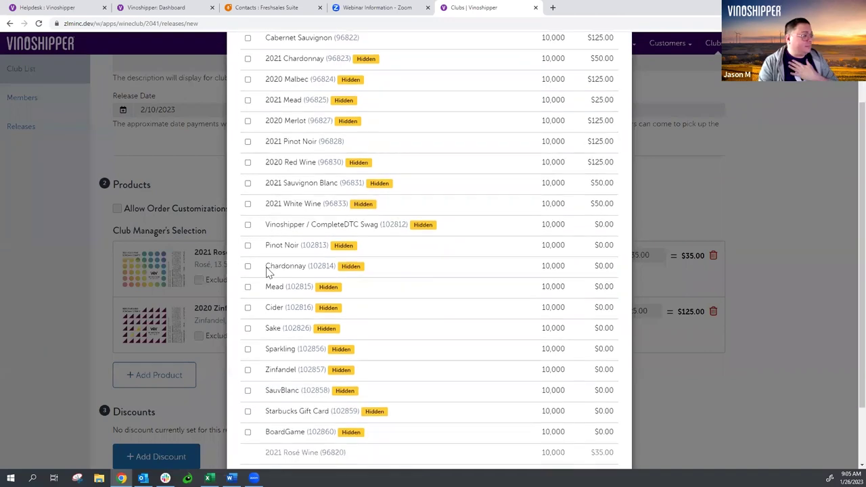
{"action": "left_click", "coordinate": [247, 391]}
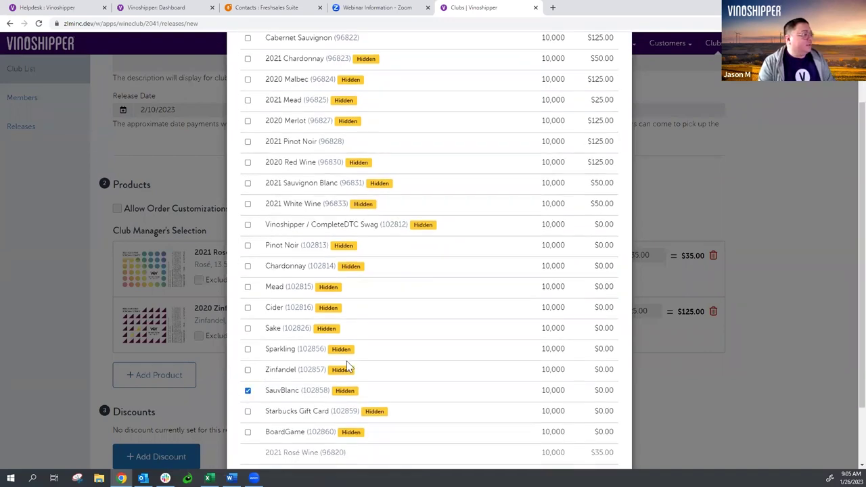
{"action": "scroll", "coordinate": [270, 240], "scroll_direction": "up", "scroll_amount": 1}
{"action": "left_click", "coordinate": [286, 86]}
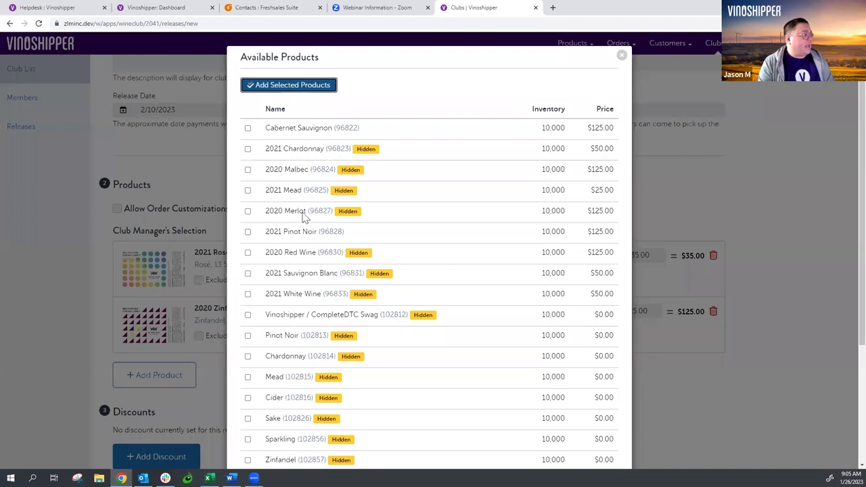
- Replace the $0 SauvBlanc entry with 2021 Sauvignon Blanc priced at $50.00
{"action": "left_click", "coordinate": [713, 367]}
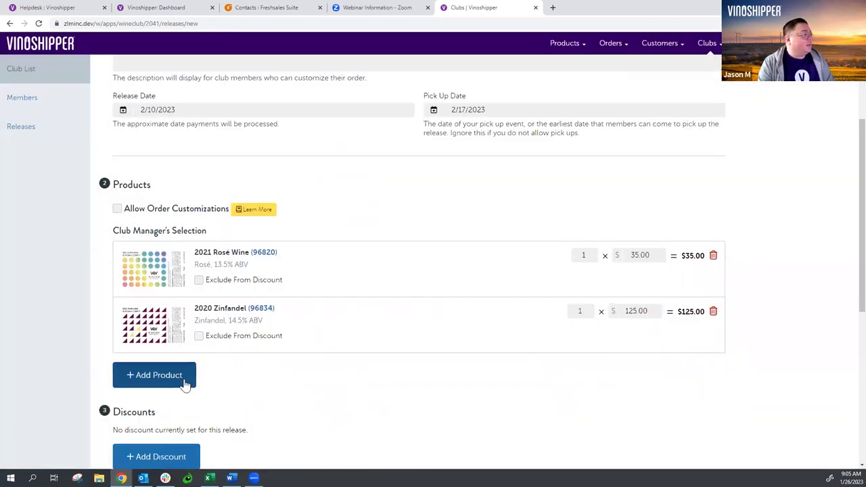
{"action": "left_click", "coordinate": [181, 382]}
{"action": "left_click", "coordinate": [248, 273]}
{"action": "left_click", "coordinate": [297, 93]}
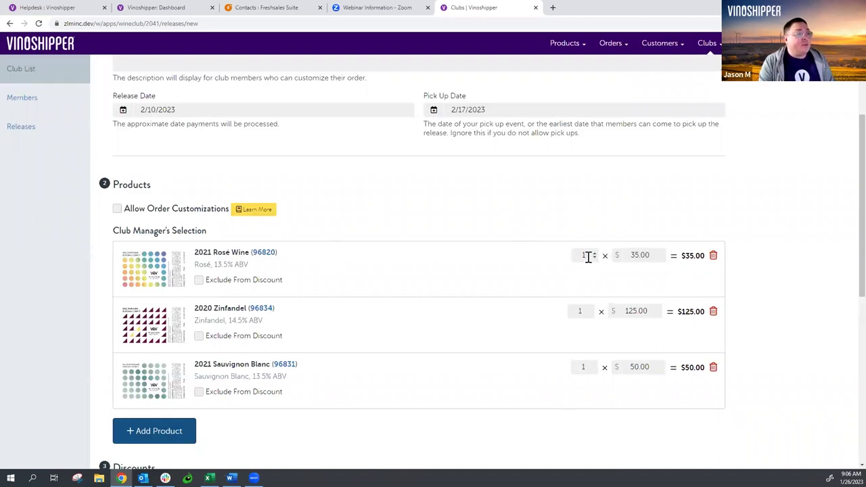
- Set Rosé, Zinfandel and Sauvignon Blanc quantities to 2 each, for a $420.00 subtotal
{"action": "left_click", "coordinate": [586, 255]}
{"action": "key", "text": "BackSpace"}
{"action": "type", "text": "2"}
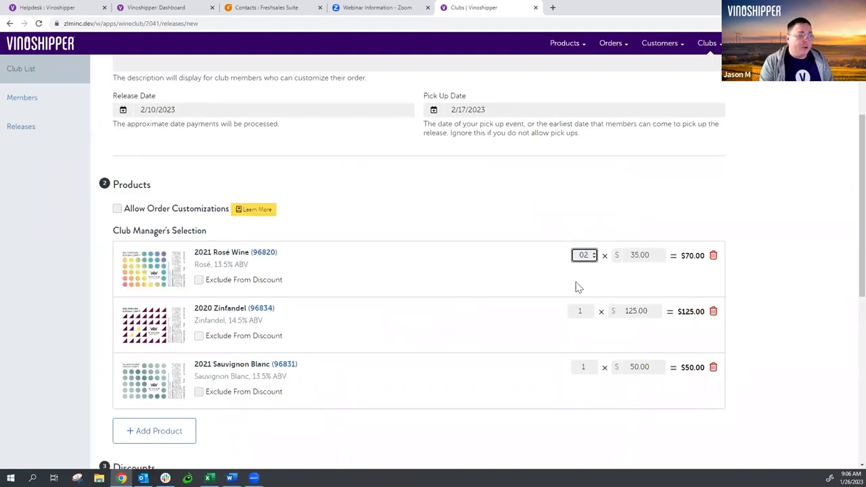
{"action": "left_click", "coordinate": [589, 309]}
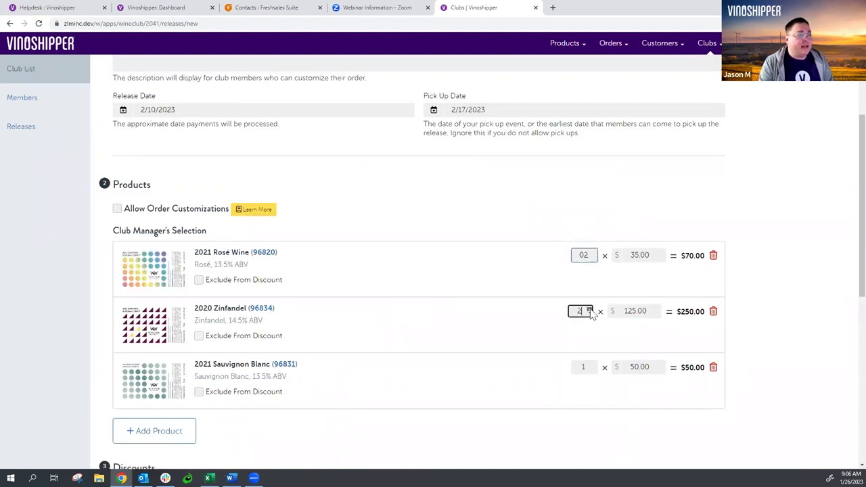
{"action": "left_click", "coordinate": [591, 364]}
{"action": "left_click", "coordinate": [553, 342]}
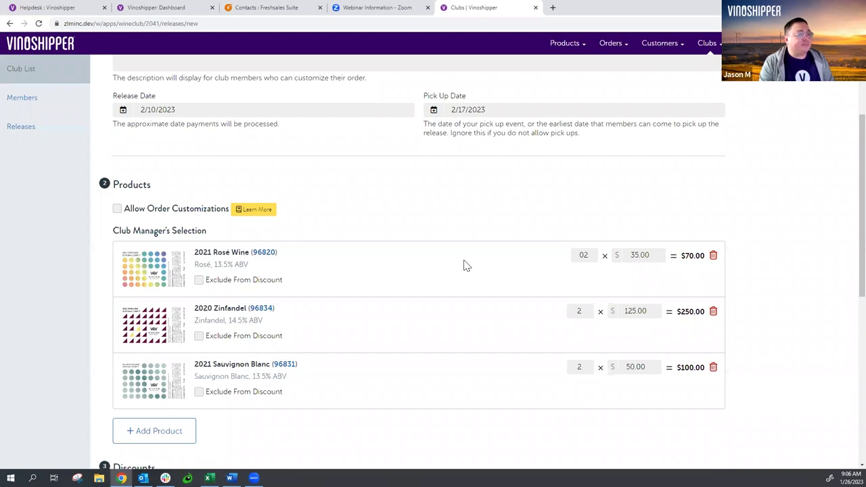
{"action": "scroll", "coordinate": [470, 264], "scroll_direction": "down", "scroll_amount": 1}
{"action": "scroll", "coordinate": [491, 255], "scroll_direction": "down", "scroll_amount": 2}
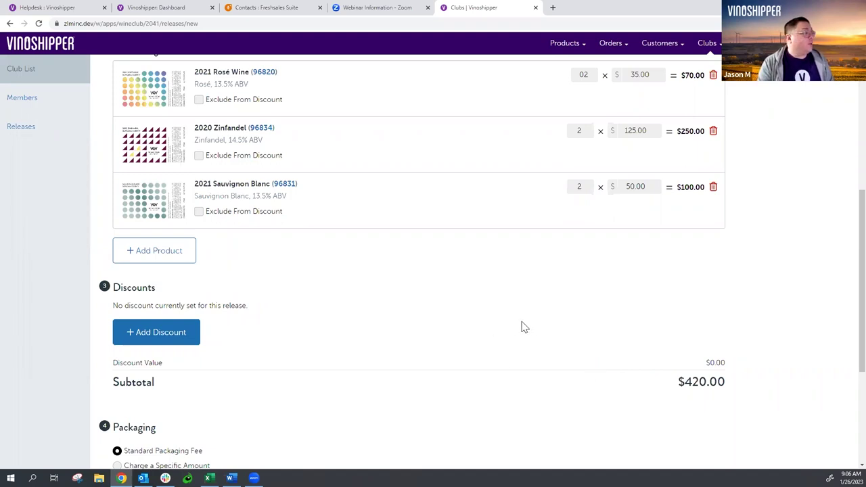
- Add a tiered quantity discount: minimum 6 items, 10 percent off products
{"action": "left_click", "coordinate": [180, 334]}
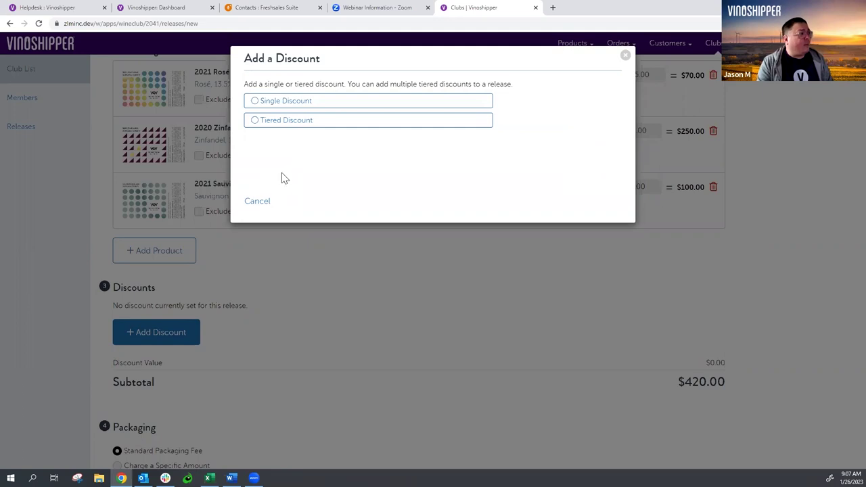
{"action": "left_click", "coordinate": [314, 126]}
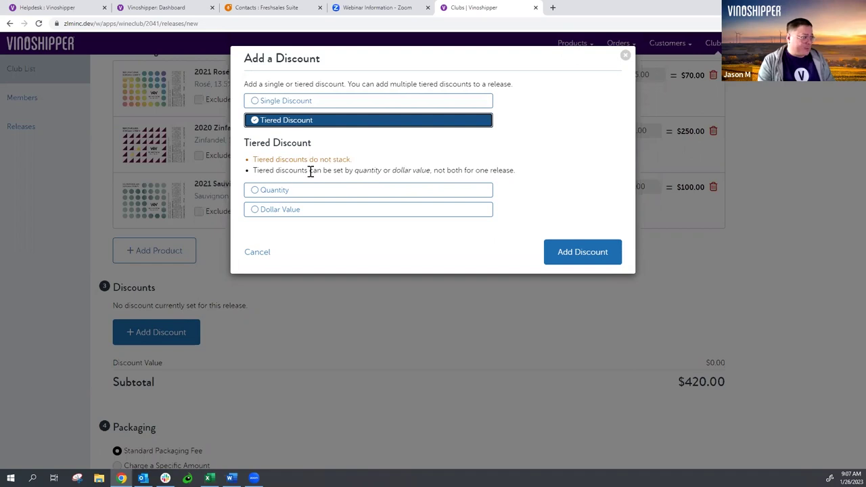
{"action": "left_click", "coordinate": [278, 193]}
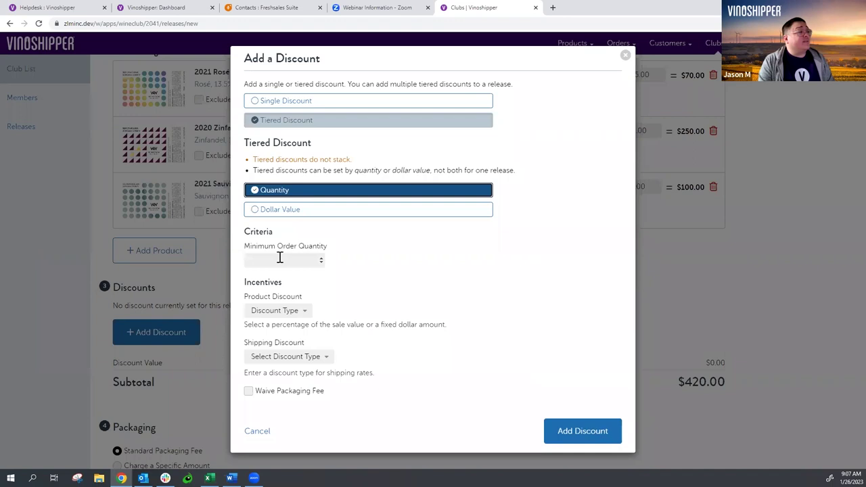
{"action": "left_click", "coordinate": [279, 258]}
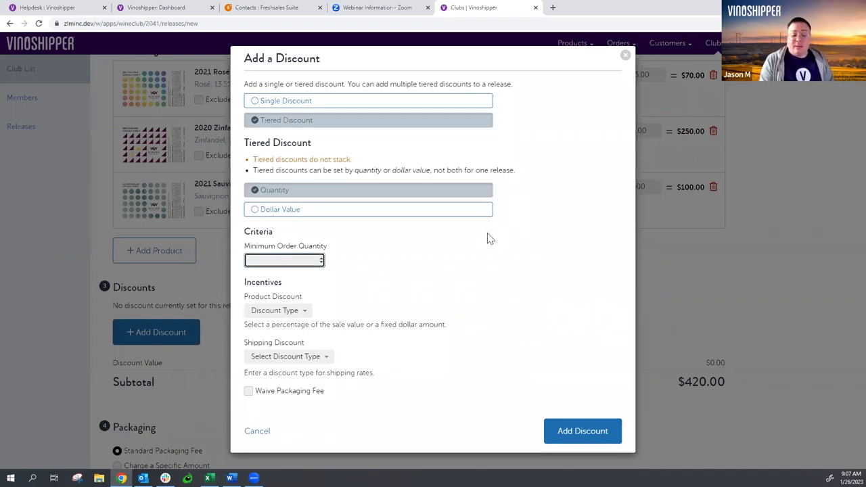
{"action": "type", "text": "6"}
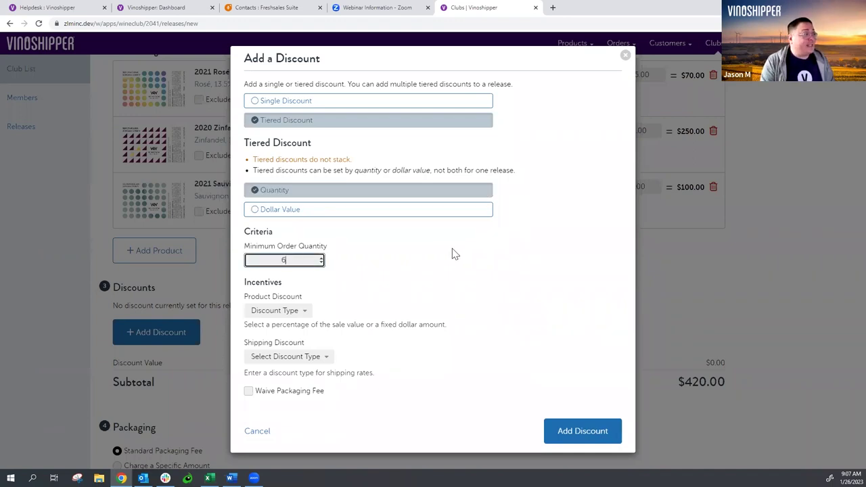
{"action": "left_click", "coordinate": [452, 245]}
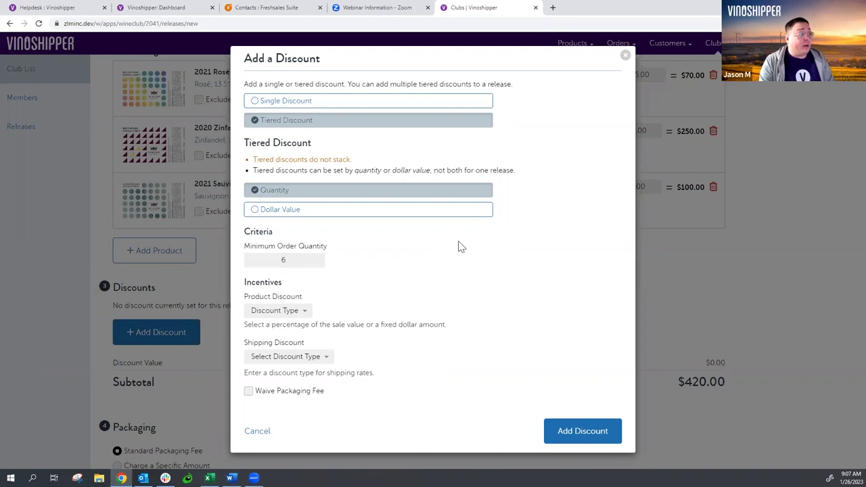
{"action": "left_click", "coordinate": [291, 310]}
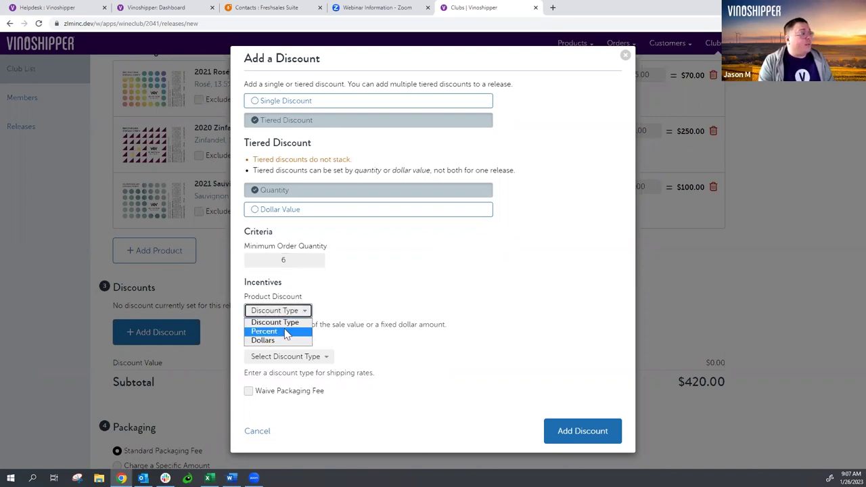
{"action": "left_click", "coordinate": [287, 331]}
{"action": "left_click", "coordinate": [352, 310]}
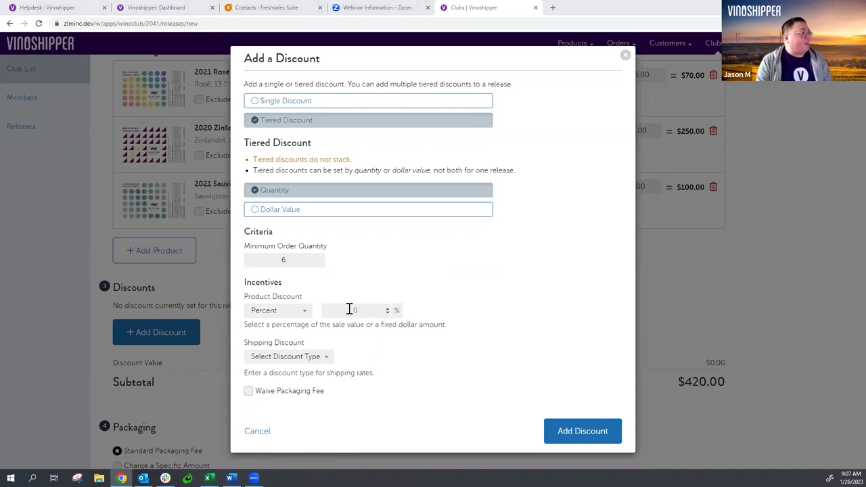
{"action": "type", "text": "10"}
{"action": "left_click", "coordinate": [456, 267]}
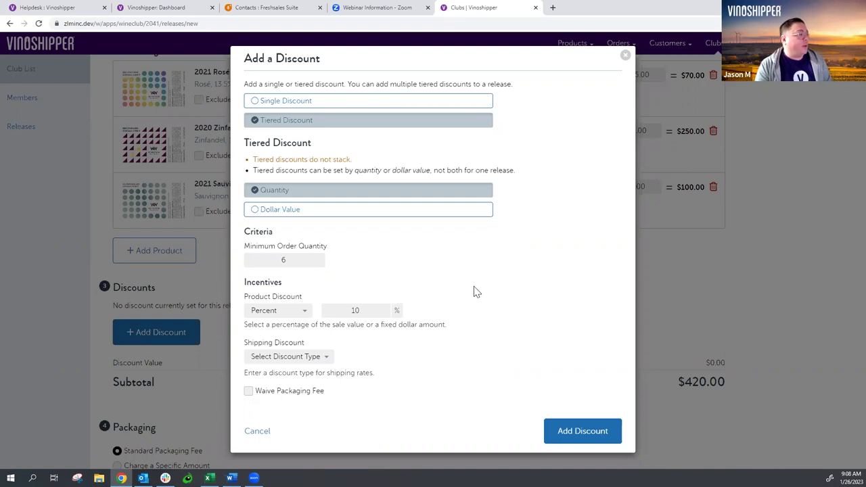
{"action": "left_click", "coordinate": [595, 431]}
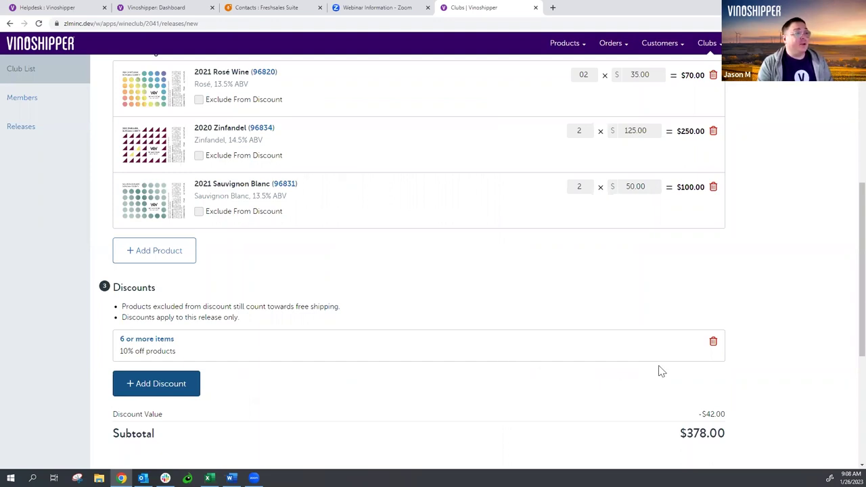
- Change the 2020 Zinfandel price from $125.00 to $100.00, bringing the subtotal to $333.00
{"action": "scroll", "coordinate": [660, 370], "scroll_direction": "up", "scroll_amount": 1}
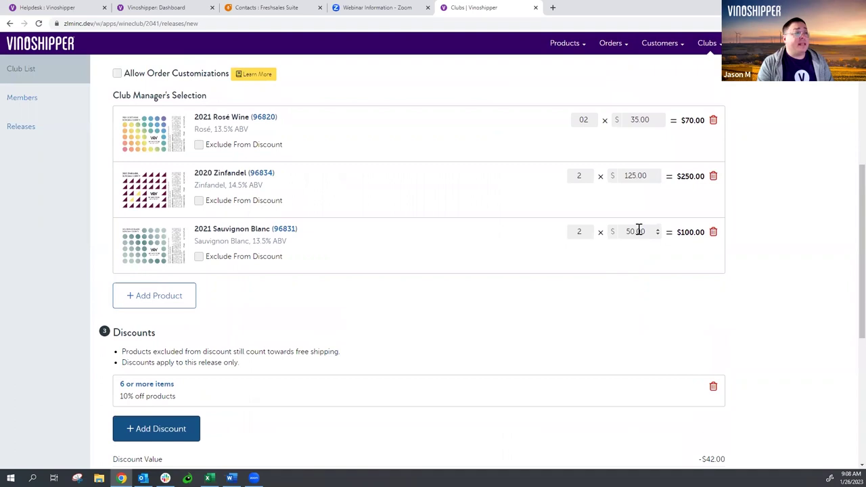
{"action": "left_click", "coordinate": [636, 176]}
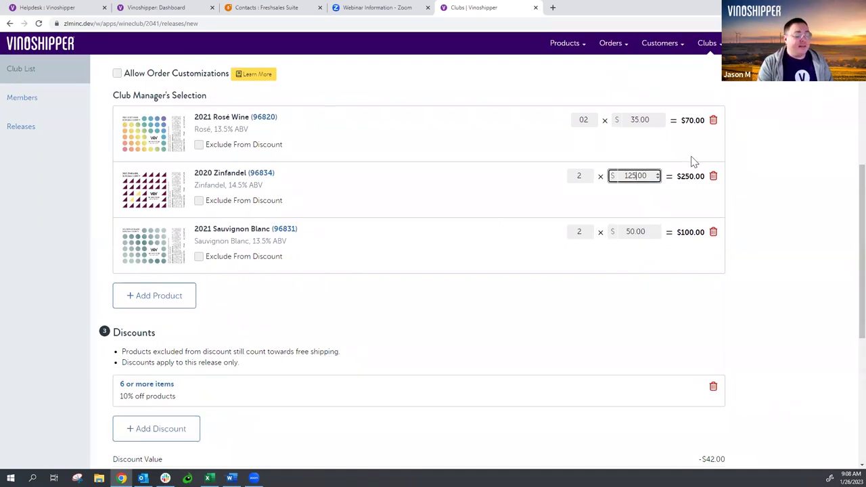
{"action": "key", "text": "ctrl+a"}
{"action": "type", "text": "100"}
{"action": "left_click", "coordinate": [424, 206]}
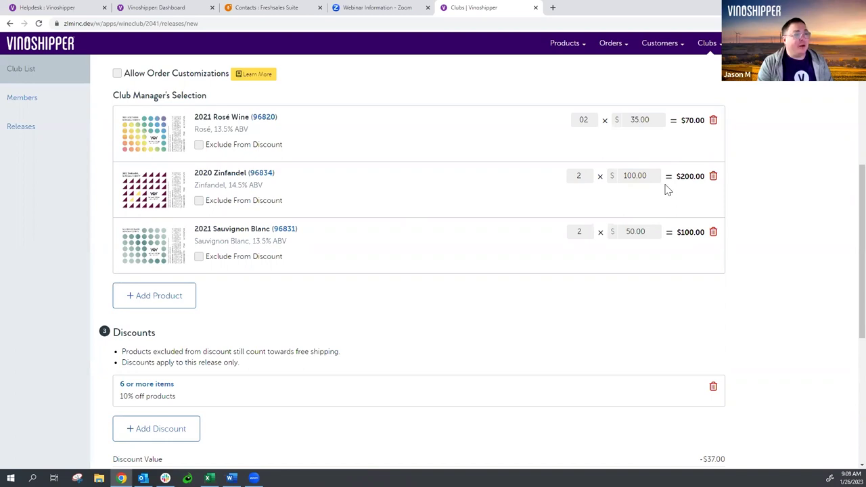
{"action": "scroll", "coordinate": [503, 162], "scroll_direction": "down", "scroll_amount": 3}
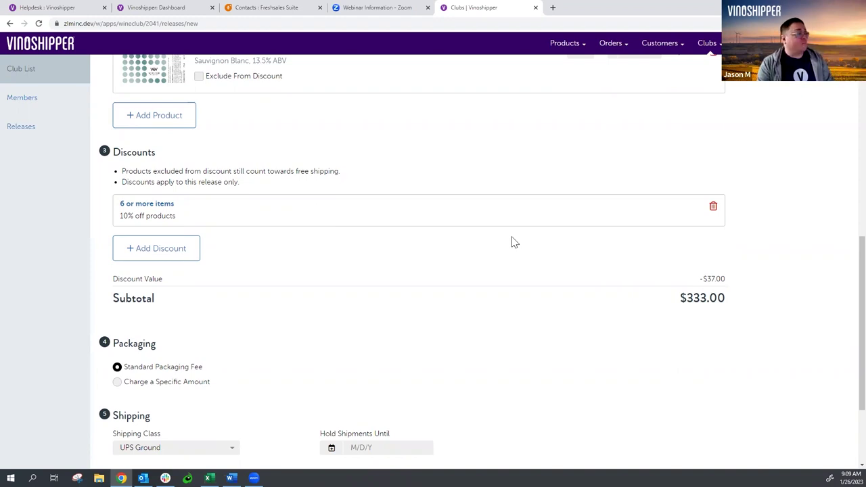
{"action": "scroll", "coordinate": [512, 242], "scroll_direction": "down", "scroll_amount": 2}
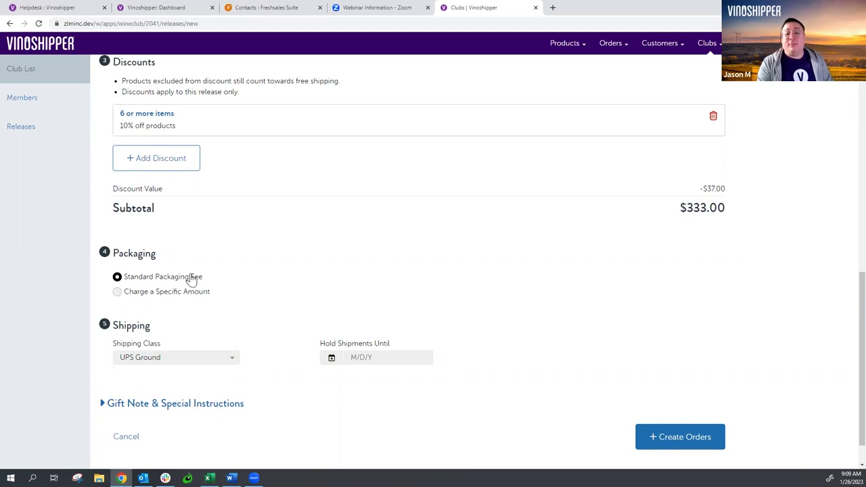
{"action": "left_click", "coordinate": [154, 292]}
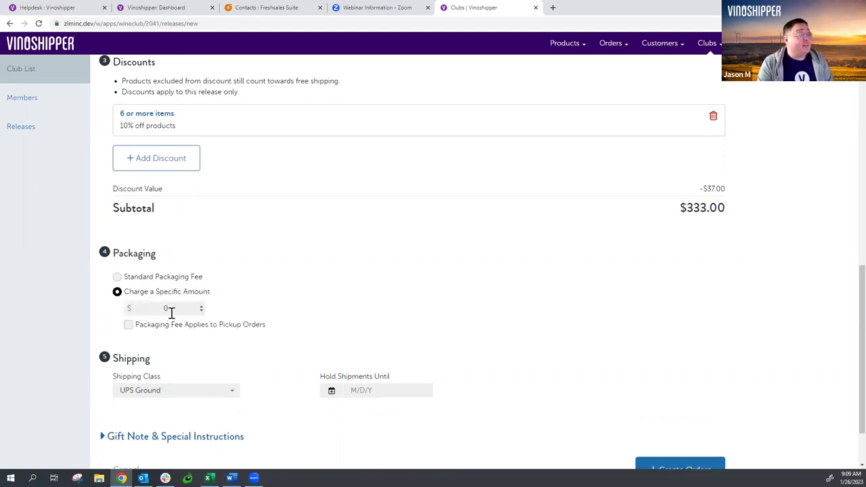
{"action": "left_click", "coordinate": [169, 278]}
{"action": "scroll", "coordinate": [293, 280], "scroll_direction": "down", "scroll_amount": 1}
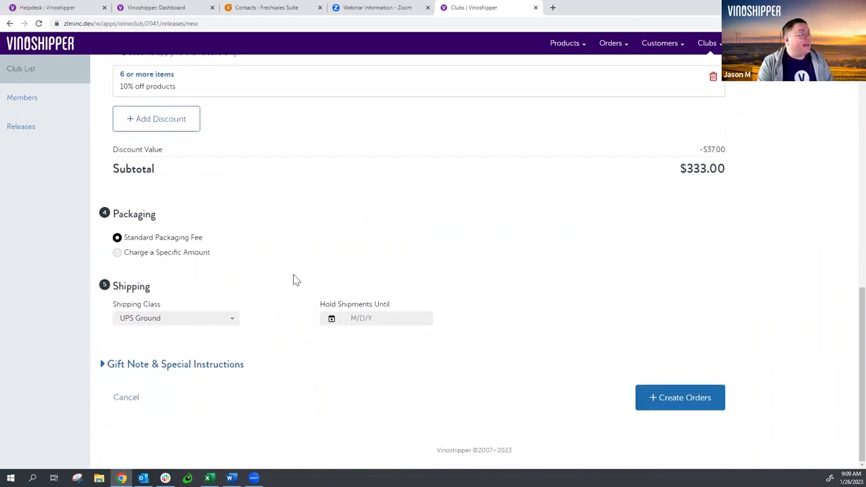
{"action": "left_click", "coordinate": [207, 326]}
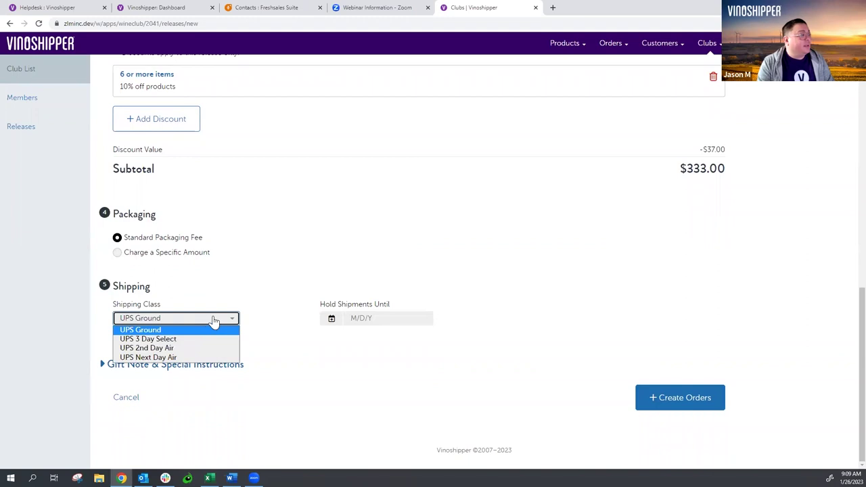
{"action": "left_click", "coordinate": [212, 325]}
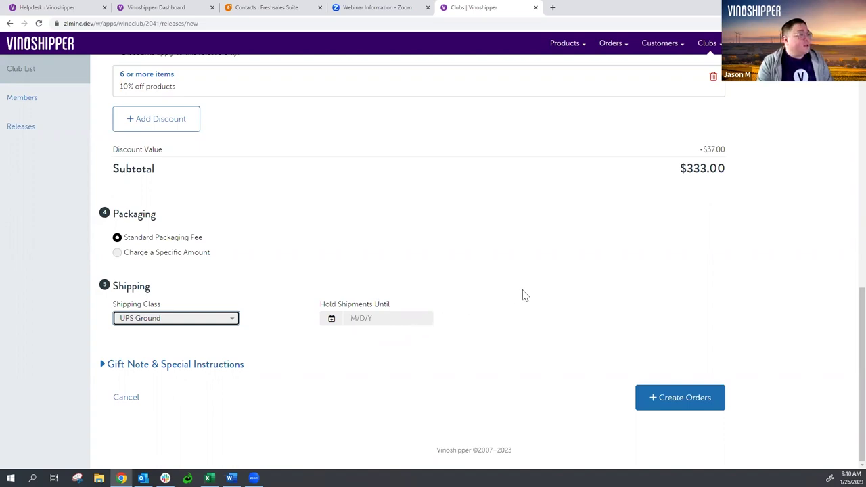
{"action": "scroll", "coordinate": [522, 291], "scroll_direction": "up", "scroll_amount": 1}
{"action": "scroll", "coordinate": [522, 294], "scroll_direction": "up", "scroll_amount": 7}
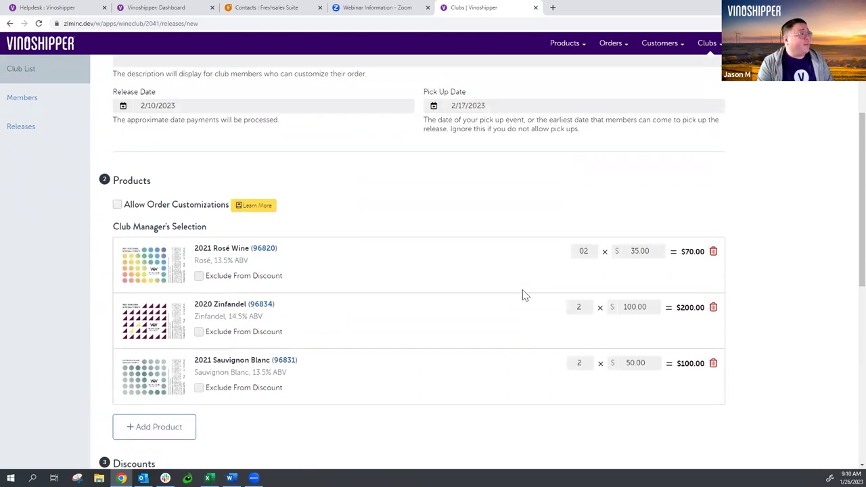
{"action": "scroll", "coordinate": [522, 295], "scroll_direction": "down", "scroll_amount": 7}
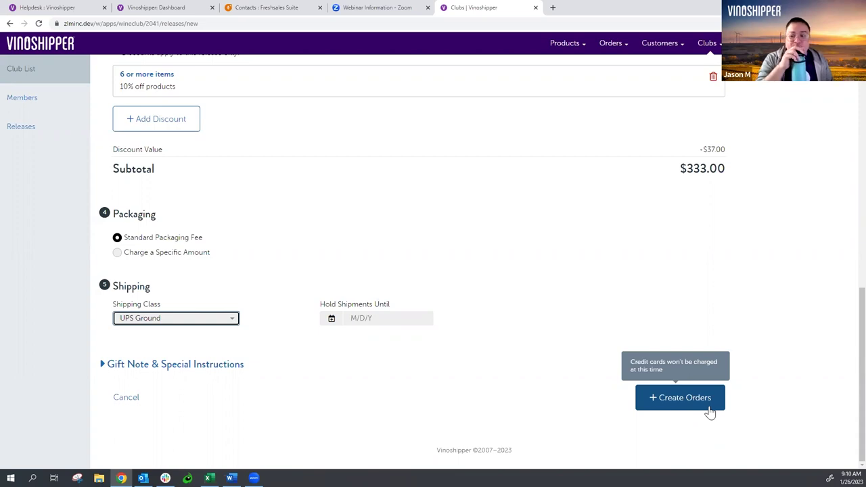
{"action": "left_click", "coordinate": [709, 406]}
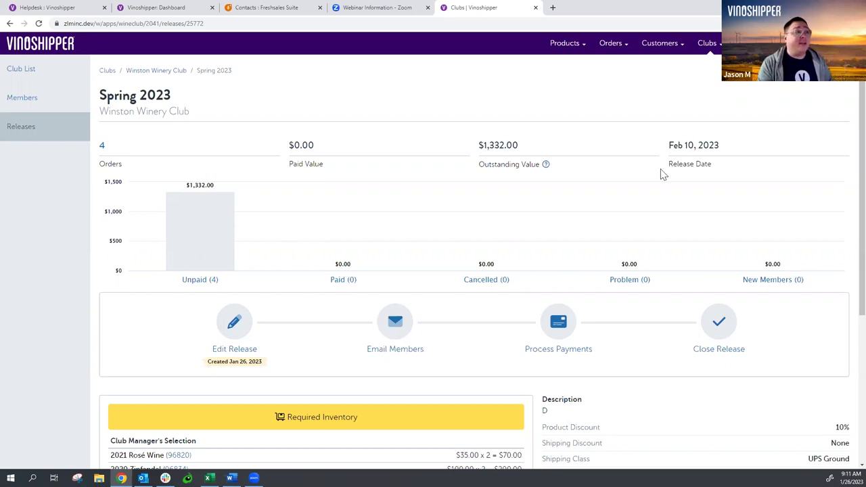
{"action": "left_click", "coordinate": [59, 51]}
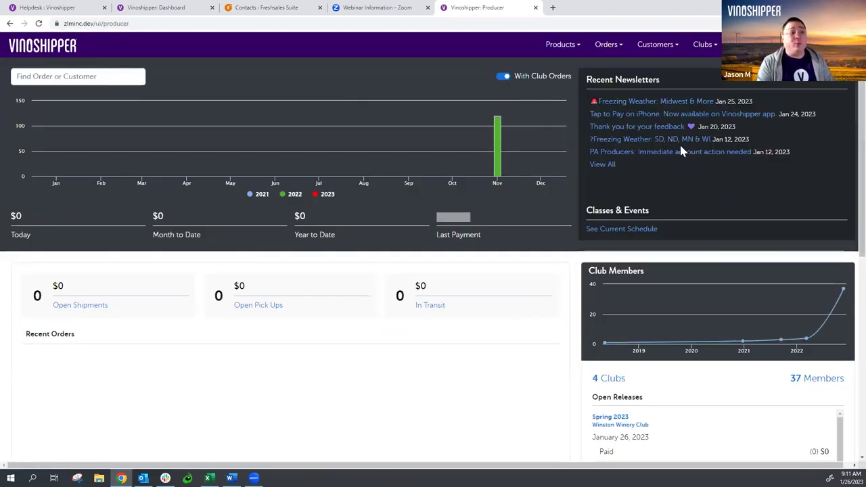
- Open the Spring 2023 release from the Clubs > Releases list
{"action": "left_click", "coordinate": [707, 47]}
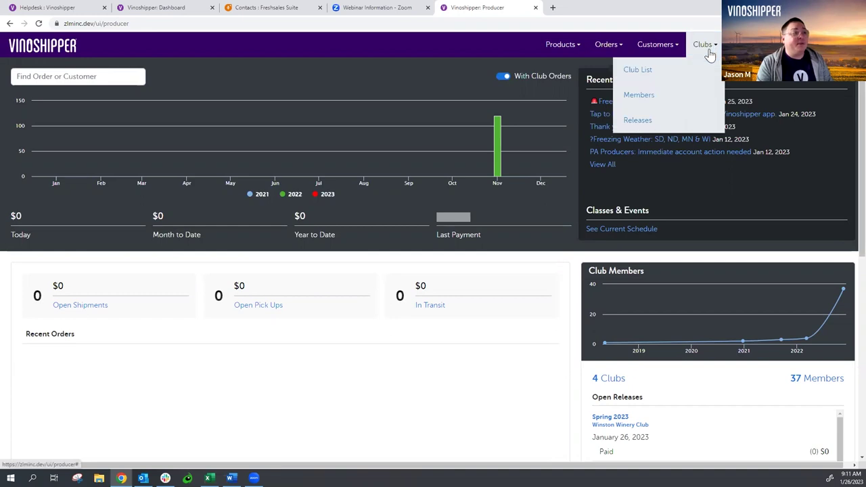
{"action": "left_click", "coordinate": [685, 125]}
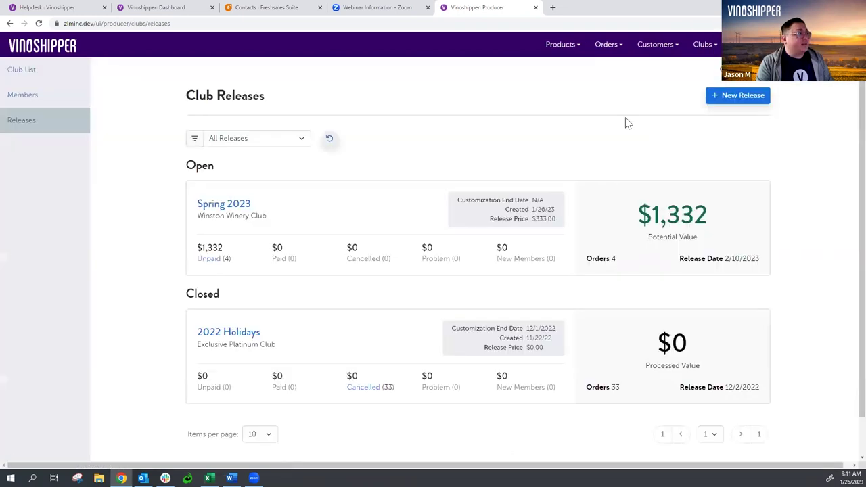
{"action": "left_click", "coordinate": [235, 206]}
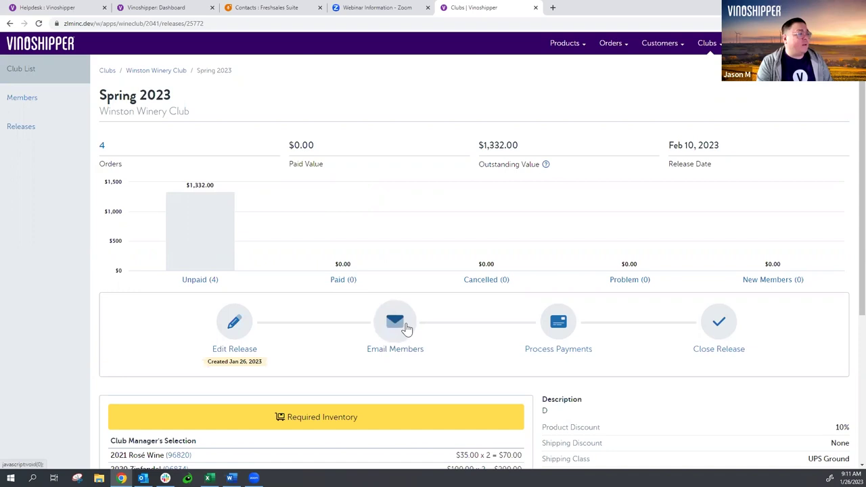
- Preview the Spring 2023 member update email and bring up its audience selection
{"action": "left_click", "coordinate": [406, 330]}
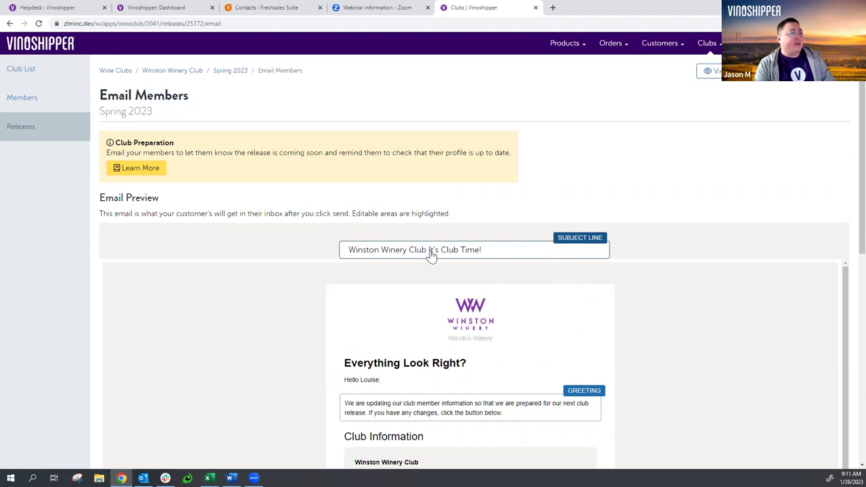
{"action": "scroll", "coordinate": [527, 249], "scroll_direction": "down", "scroll_amount": 3}
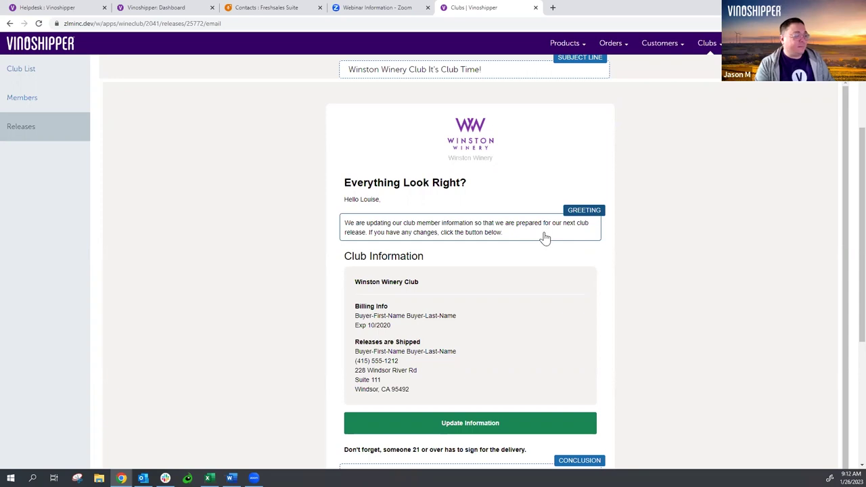
{"action": "scroll", "coordinate": [545, 236], "scroll_direction": "down", "scroll_amount": 1}
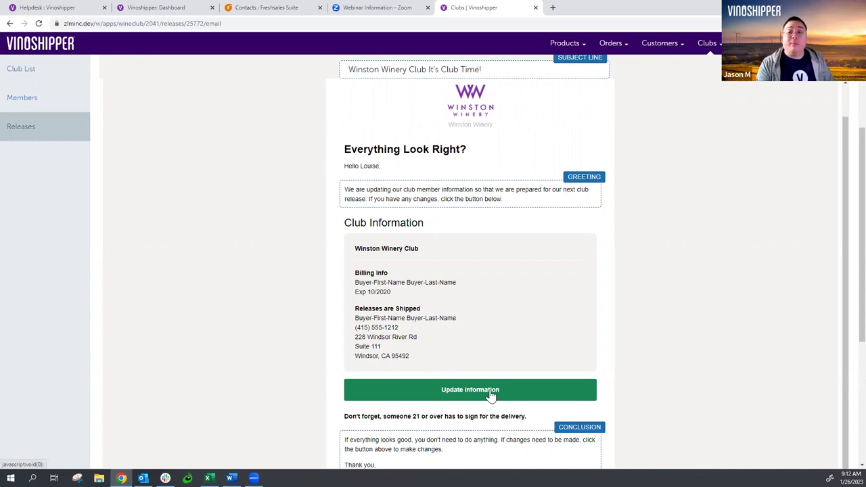
{"action": "scroll", "coordinate": [518, 302], "scroll_direction": "down", "scroll_amount": 2}
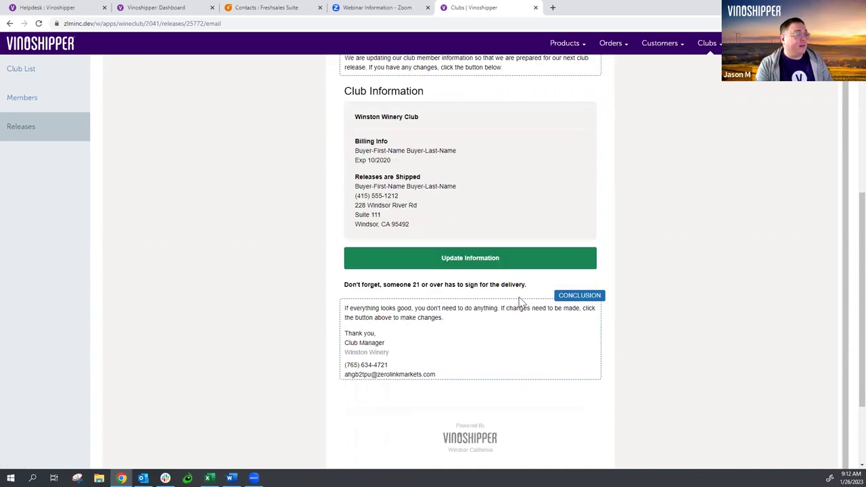
{"action": "scroll", "coordinate": [500, 332], "scroll_direction": "down", "scroll_amount": 2}
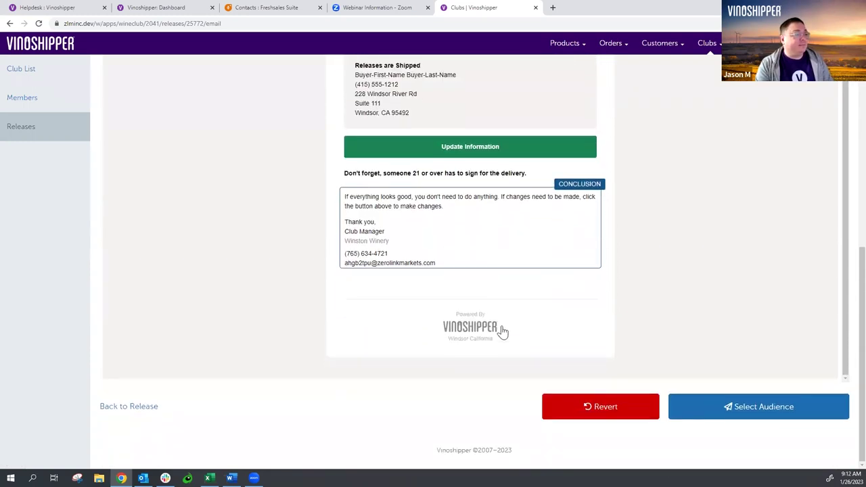
{"action": "left_click", "coordinate": [785, 410]}
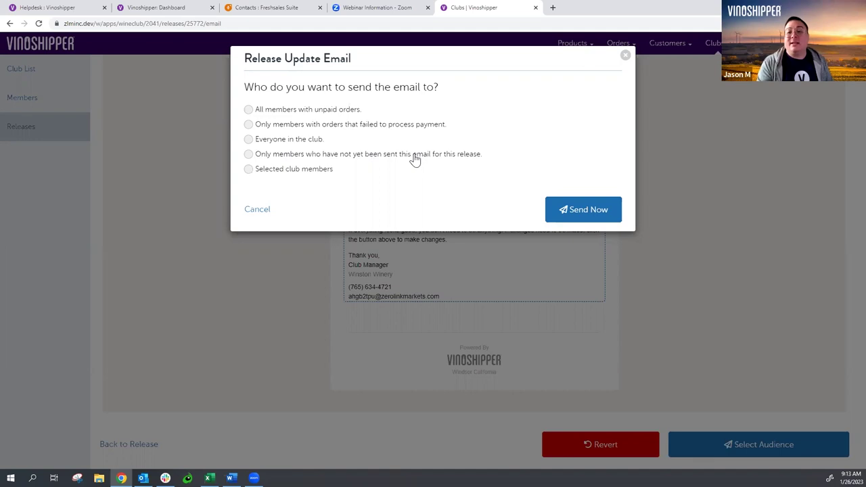
- Send the Spring 2023 update email to everyone in the club, then go back to the release
{"action": "left_click", "coordinate": [263, 173]}
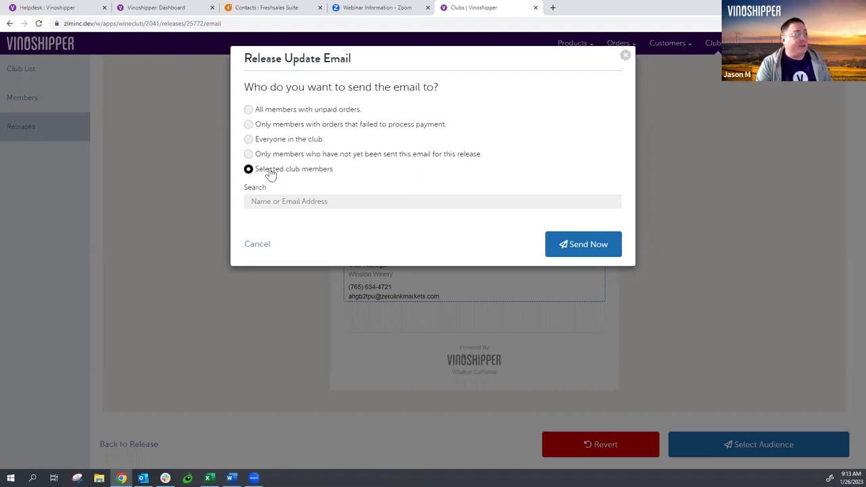
{"action": "left_click", "coordinate": [264, 140]}
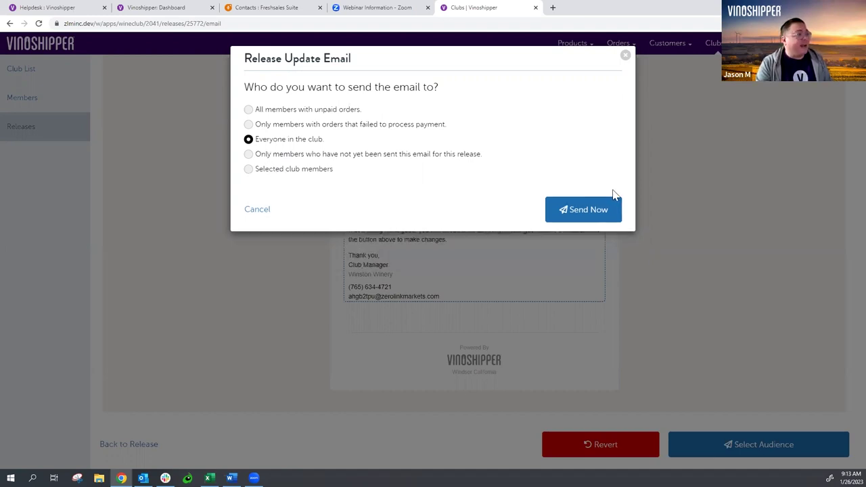
{"action": "left_click", "coordinate": [584, 213]}
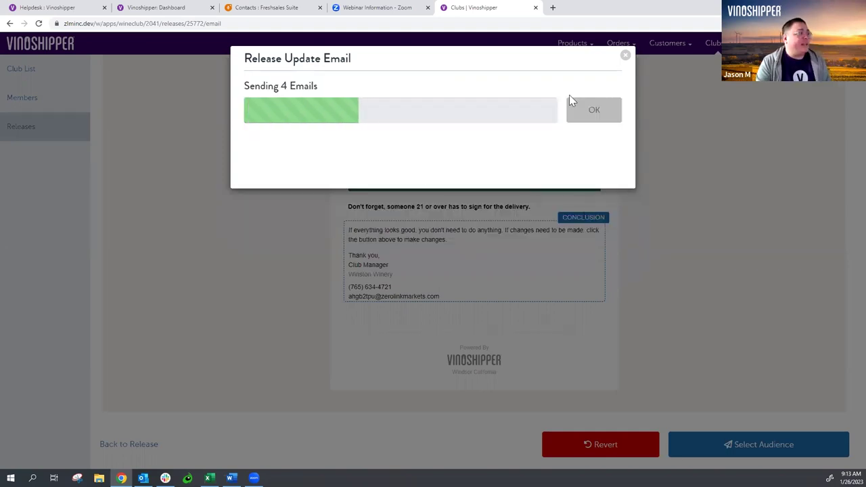
{"action": "left_click", "coordinate": [624, 57]}
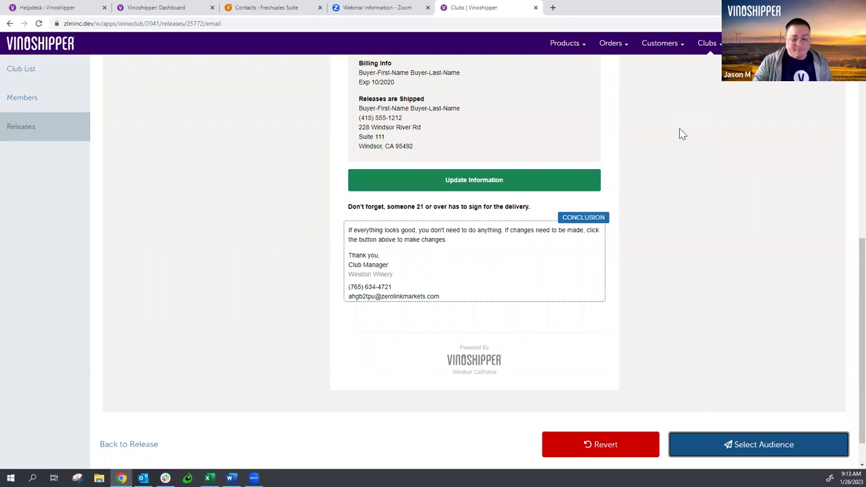
{"action": "scroll", "coordinate": [681, 134], "scroll_direction": "up", "scroll_amount": 7}
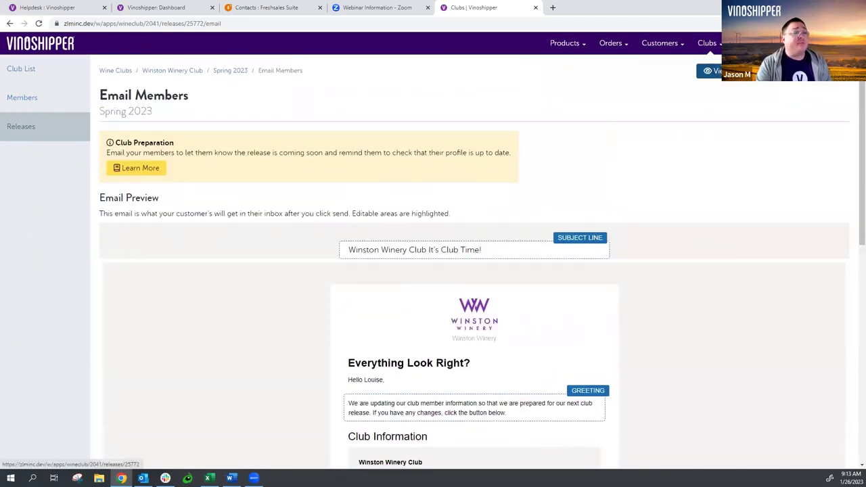
{"action": "left_click", "coordinate": [709, 73]}
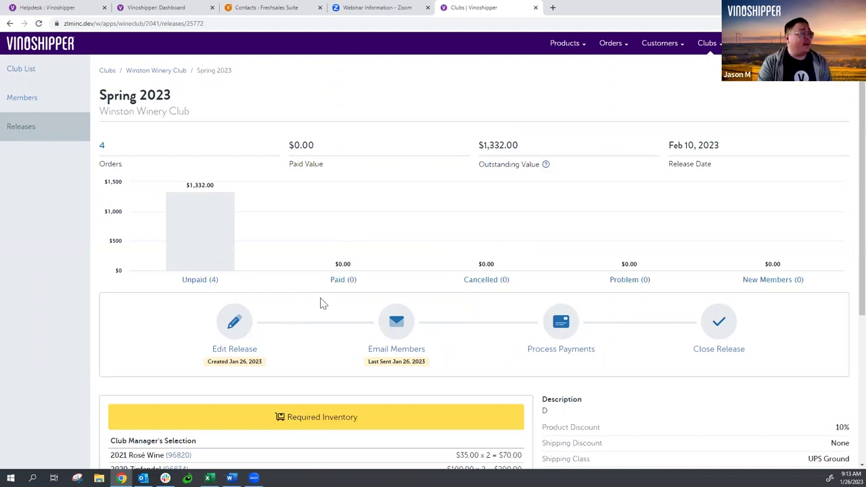
- Allow order customizations on the release with a customization deadline of 2/6/2023
{"action": "left_click", "coordinate": [244, 327]}
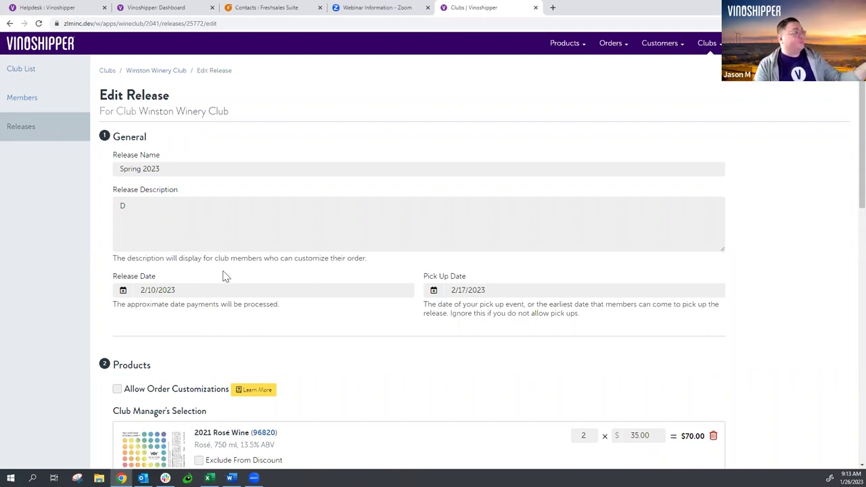
{"action": "scroll", "coordinate": [245, 223], "scroll_direction": "down", "scroll_amount": 2}
{"action": "scroll", "coordinate": [246, 223], "scroll_direction": "down", "scroll_amount": 3}
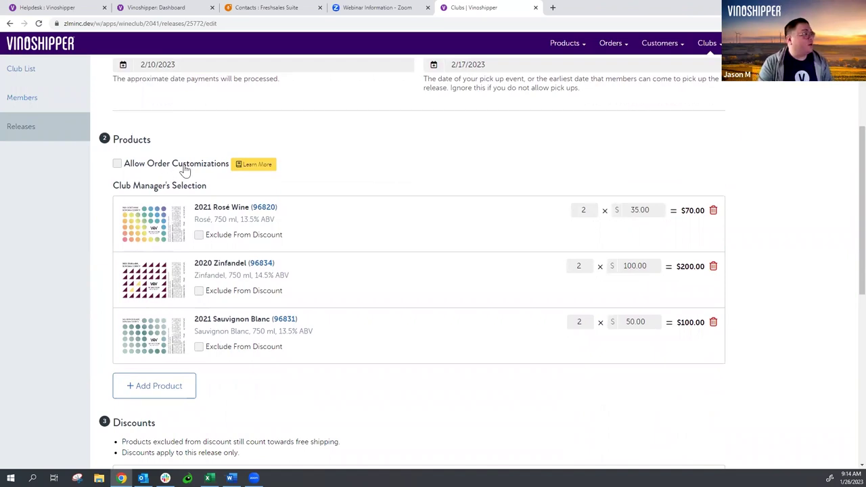
{"action": "left_click", "coordinate": [184, 166]}
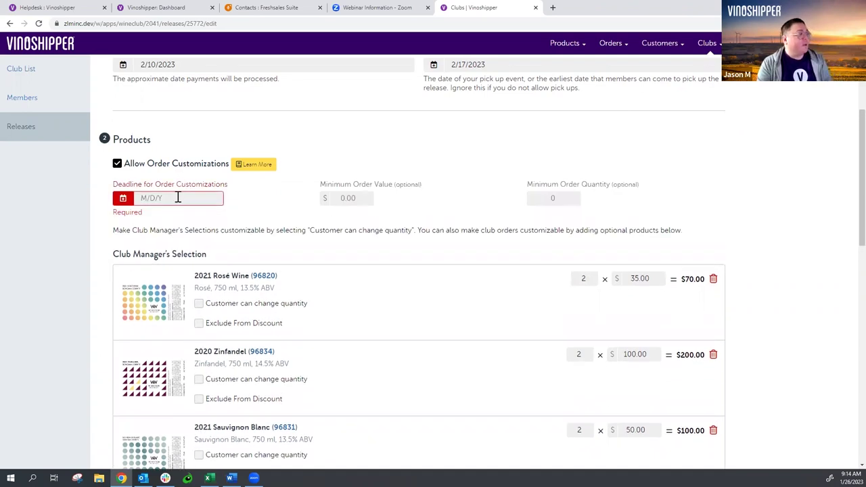
{"action": "left_click", "coordinate": [177, 197]}
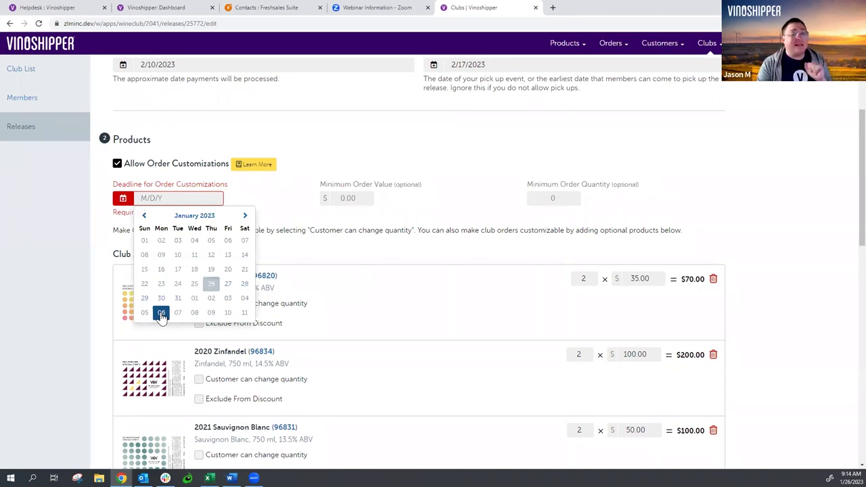
{"action": "left_click", "coordinate": [161, 313]}
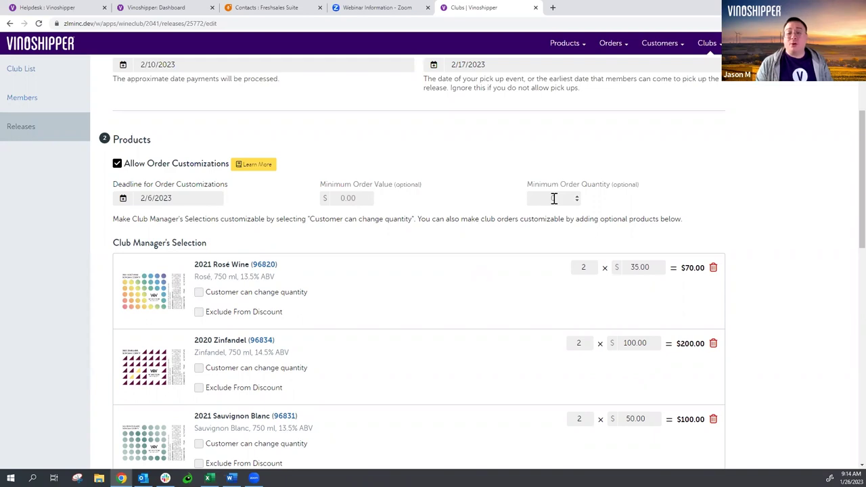
- Set the minimum order quantity for customized orders to 6
{"action": "left_click", "coordinate": [553, 199]}
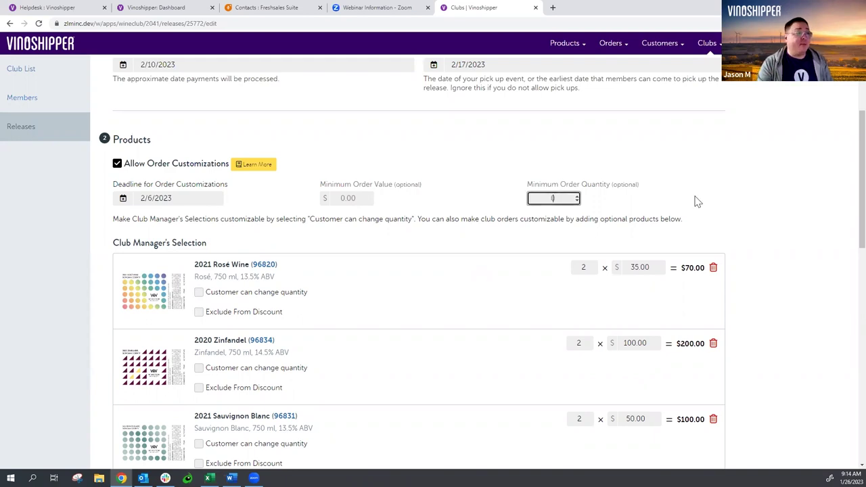
{"action": "type", "text": "6"}
{"action": "left_click", "coordinate": [707, 186]}
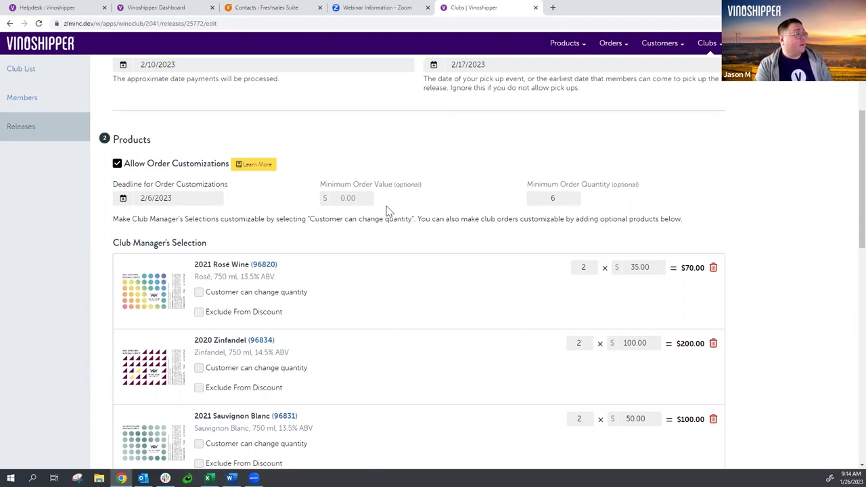
- Add six wines as optional add-ons: Cabernet Sauvignon, 2020 Malbec, 2020 Merlot, 2021 Pinot Noir, 2020 Red, 2021 White
{"action": "scroll", "coordinate": [389, 212], "scroll_direction": "down", "scroll_amount": 3}
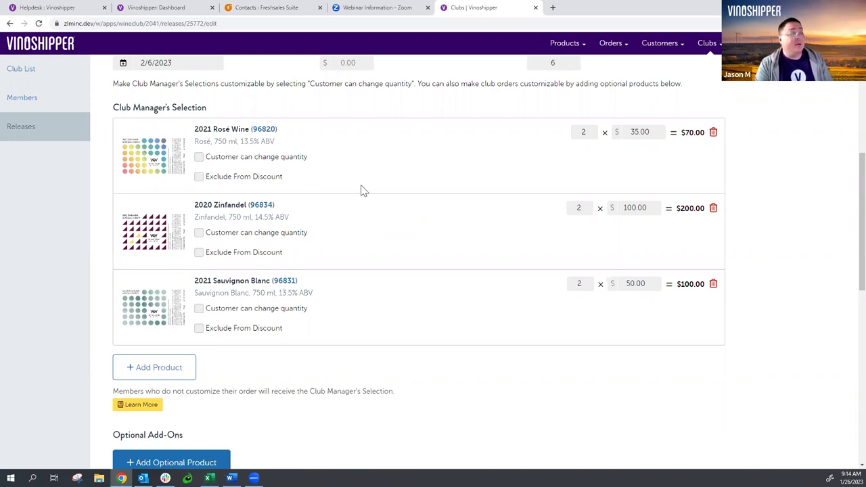
{"action": "scroll", "coordinate": [348, 181], "scroll_direction": "down", "scroll_amount": 1}
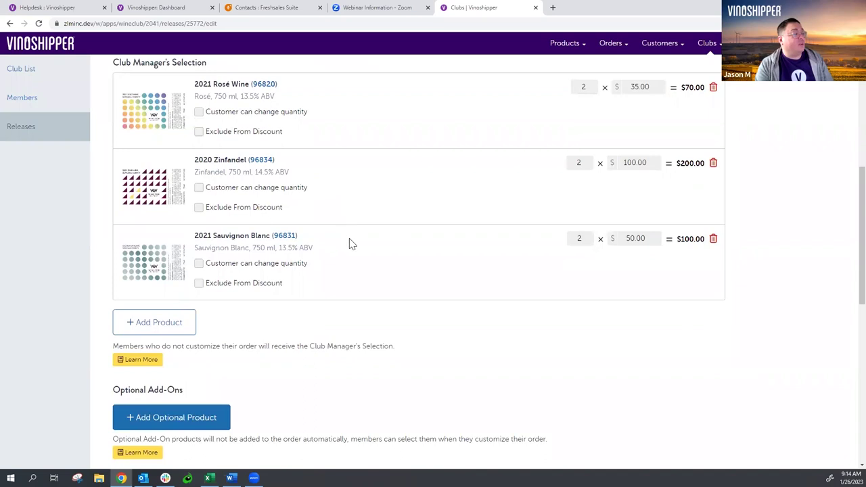
{"action": "left_click", "coordinate": [200, 421]}
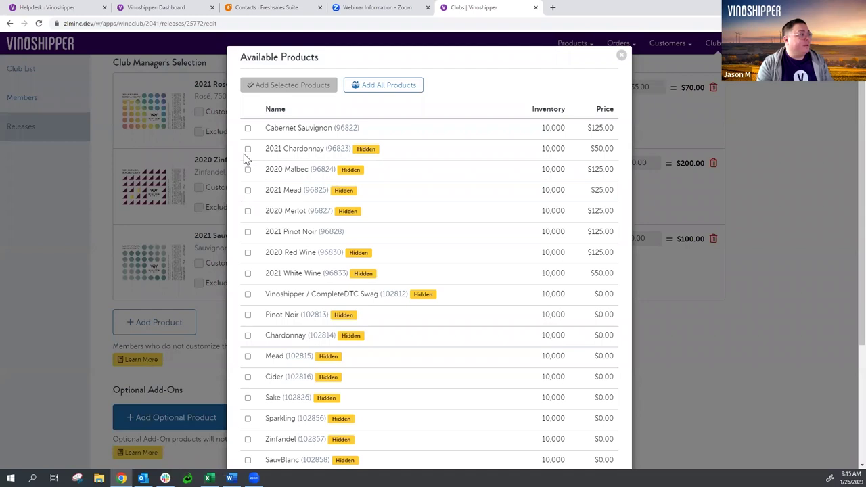
{"action": "left_click", "coordinate": [247, 128]}
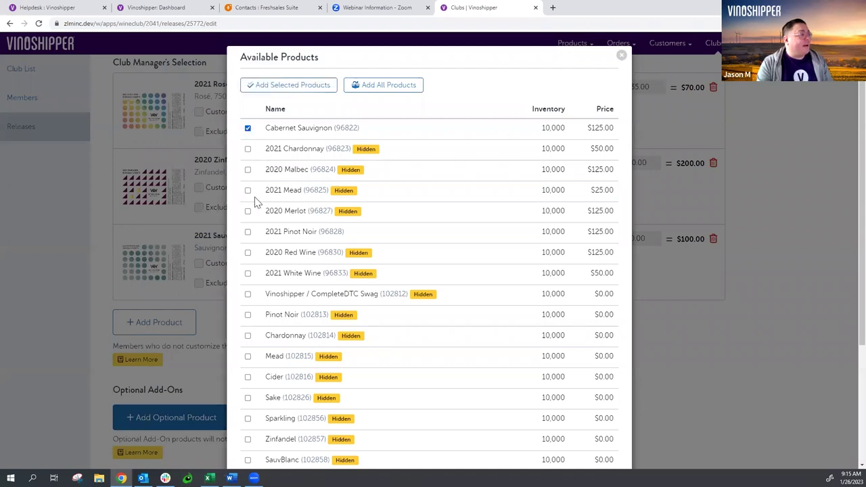
{"action": "left_click", "coordinate": [247, 191]}
{"action": "left_click", "coordinate": [248, 170]}
{"action": "left_click", "coordinate": [248, 191]}
{"action": "left_click", "coordinate": [248, 211]}
{"action": "left_click", "coordinate": [247, 232]}
{"action": "left_click", "coordinate": [247, 252]}
{"action": "left_click", "coordinate": [247, 274]}
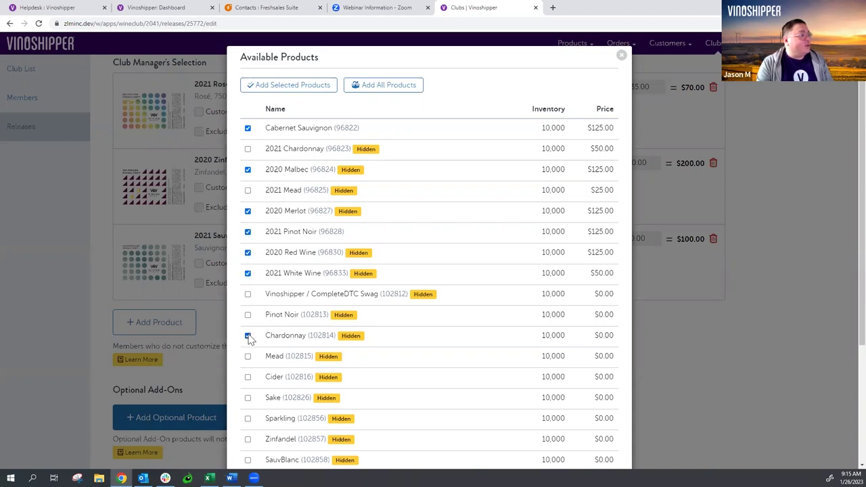
{"action": "scroll", "coordinate": [300, 270], "scroll_direction": "down", "scroll_amount": 3}
{"action": "scroll", "coordinate": [299, 271], "scroll_direction": "up", "scroll_amount": 2}
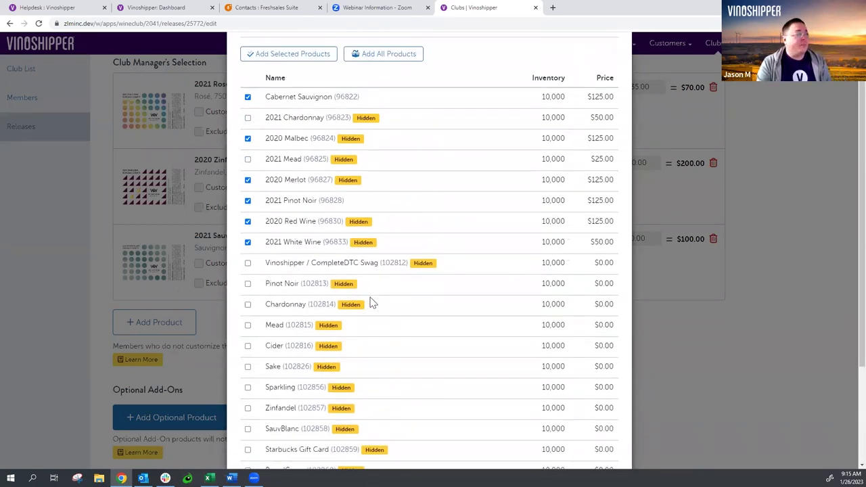
{"action": "left_click", "coordinate": [310, 58]}
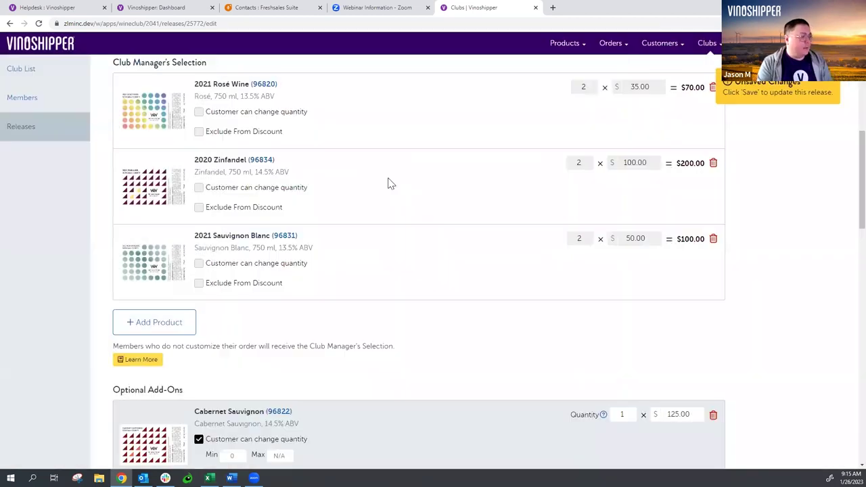
- Set a maximum quantity of 2 on the Cabernet Sauvignon optional add-on
{"action": "scroll", "coordinate": [389, 183], "scroll_direction": "down", "scroll_amount": 3}
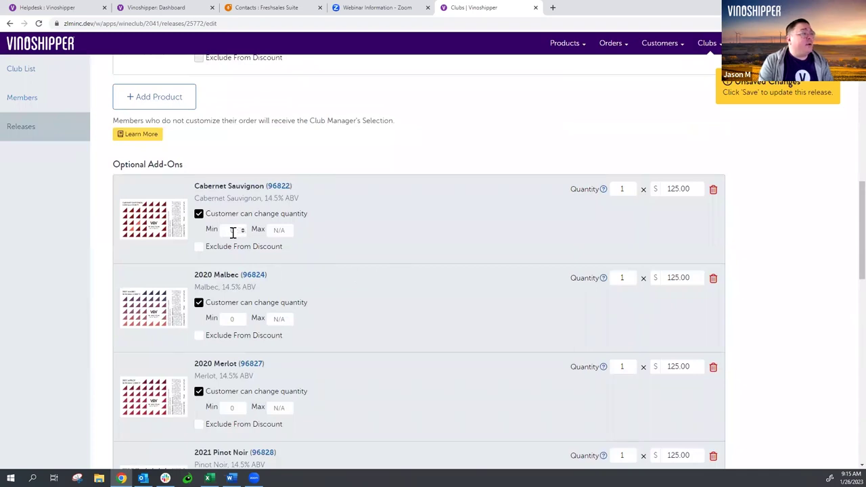
{"action": "scroll", "coordinate": [358, 245], "scroll_direction": "down", "scroll_amount": 3}
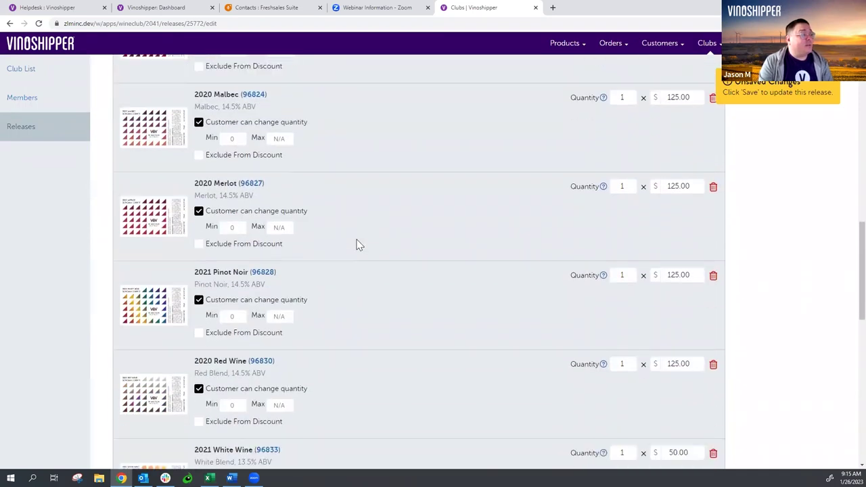
{"action": "scroll", "coordinate": [358, 245], "scroll_direction": "down", "scroll_amount": 3}
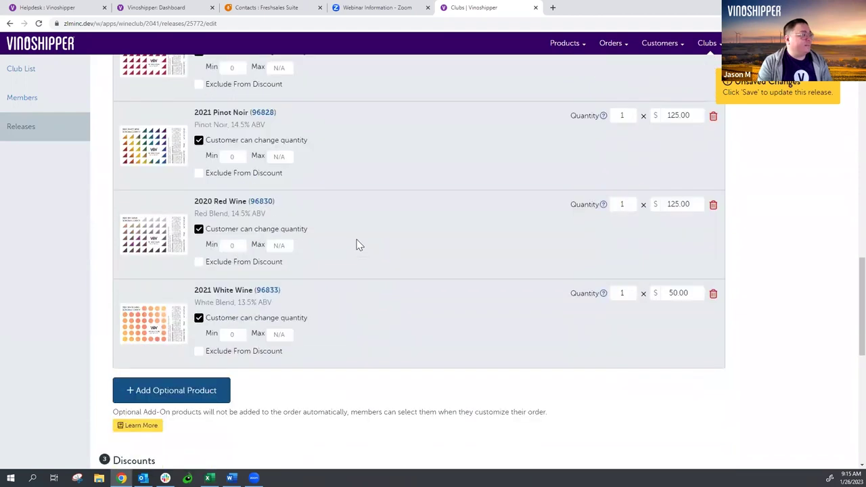
{"action": "scroll", "coordinate": [359, 245], "scroll_direction": "up", "scroll_amount": 1}
{"action": "scroll", "coordinate": [359, 245], "scroll_direction": "up", "scroll_amount": 4}
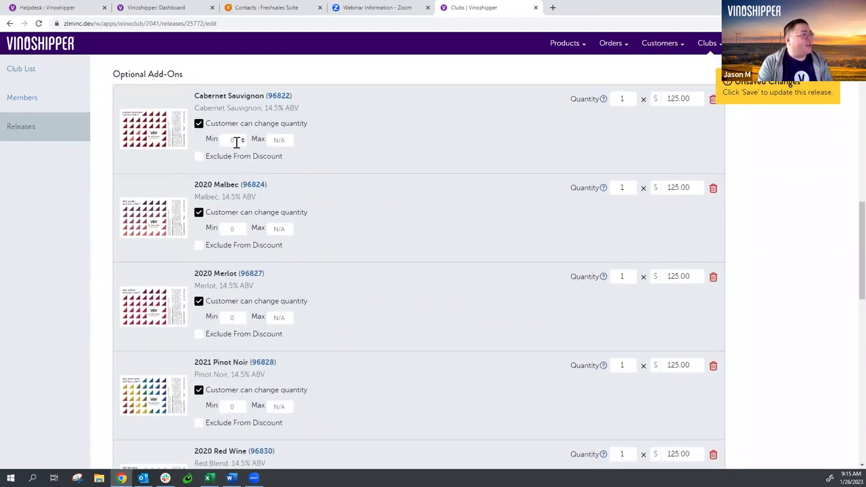
{"action": "left_click", "coordinate": [279, 140]}
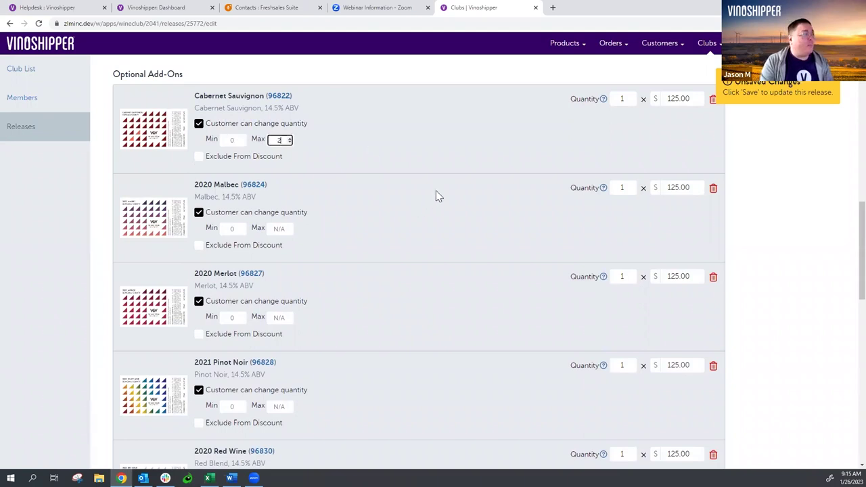
{"action": "type", "text": "2"}
{"action": "left_click", "coordinate": [447, 145]}
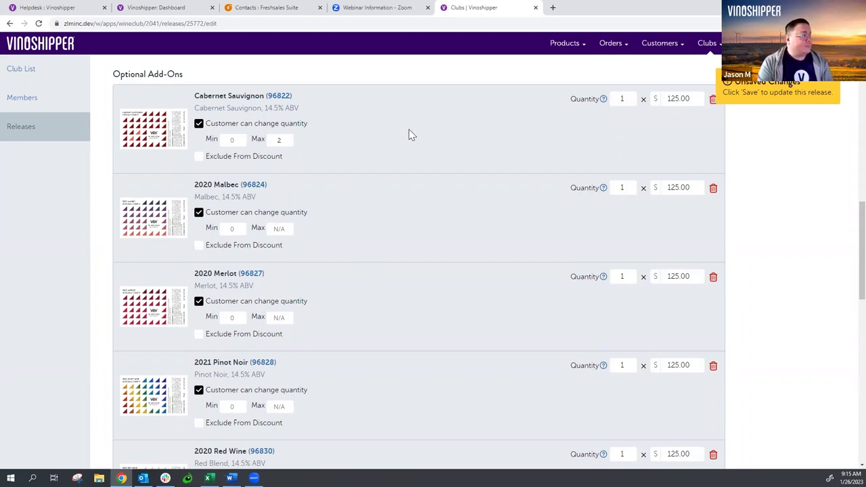
{"action": "scroll", "coordinate": [408, 129], "scroll_direction": "up", "scroll_amount": 5}
{"action": "scroll", "coordinate": [409, 134], "scroll_direction": "up", "scroll_amount": 1}
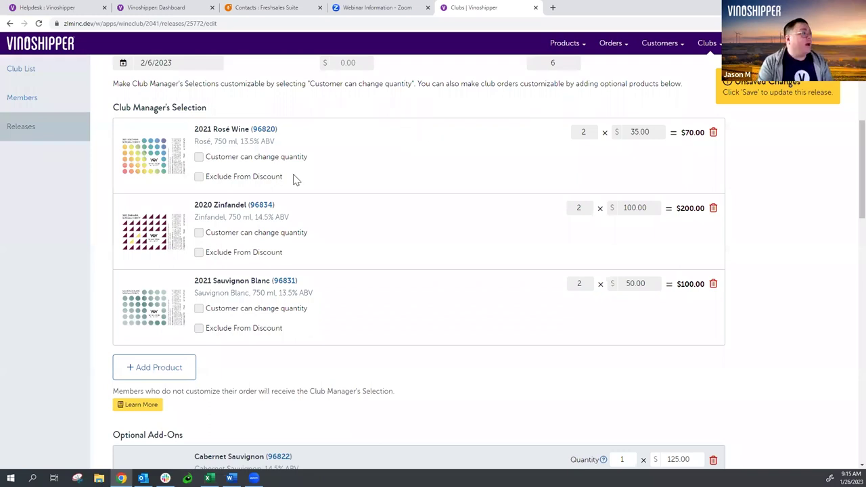
- Make Rosé, Zinfandel and Sauvignon Blanc quantities customer-adjustable, with a Rosé minimum of 1
{"action": "left_click", "coordinate": [198, 157]}
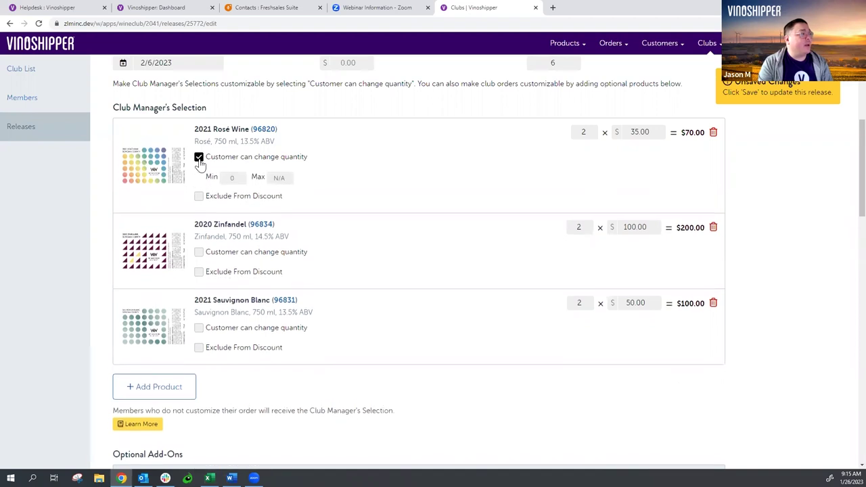
{"action": "left_click", "coordinate": [198, 251]}
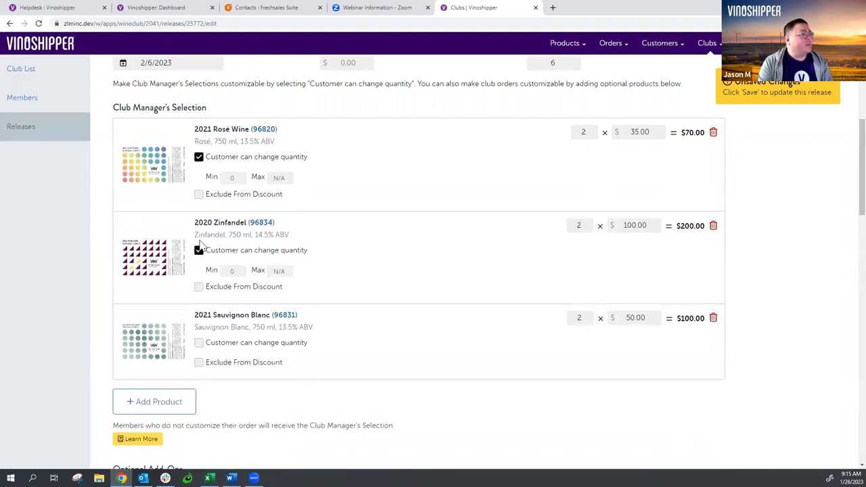
{"action": "left_click", "coordinate": [219, 346]}
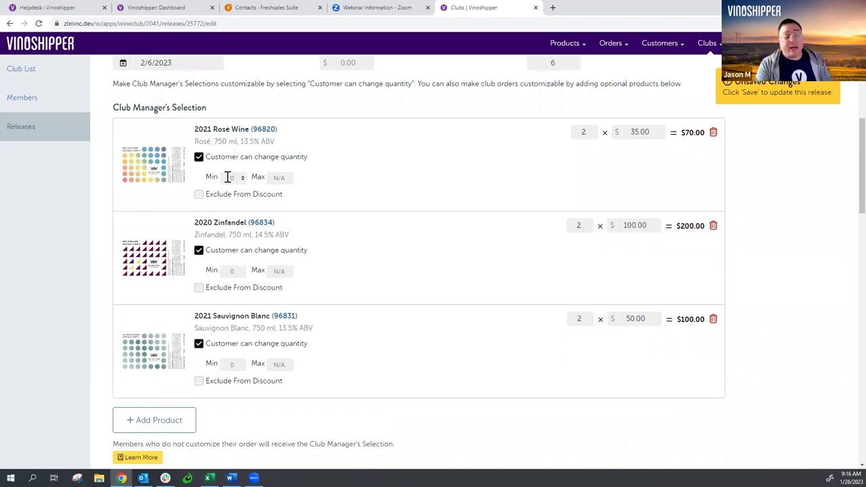
{"action": "left_click", "coordinate": [228, 177]}
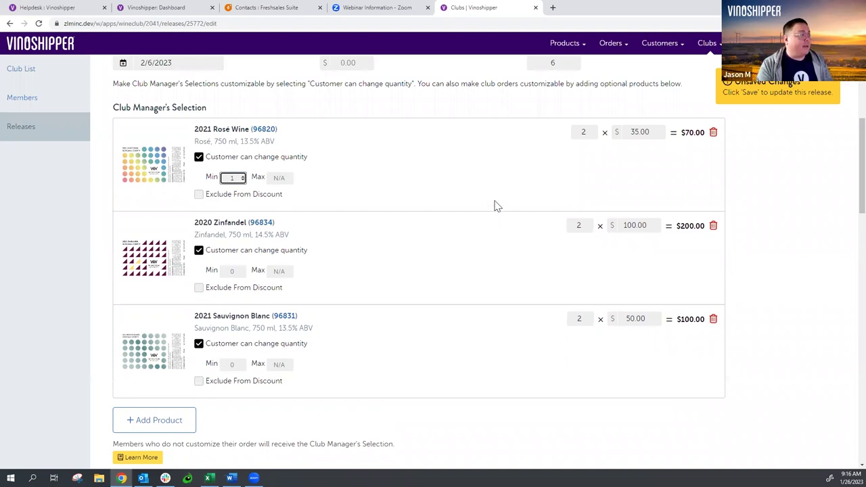
{"action": "left_click", "coordinate": [406, 195]}
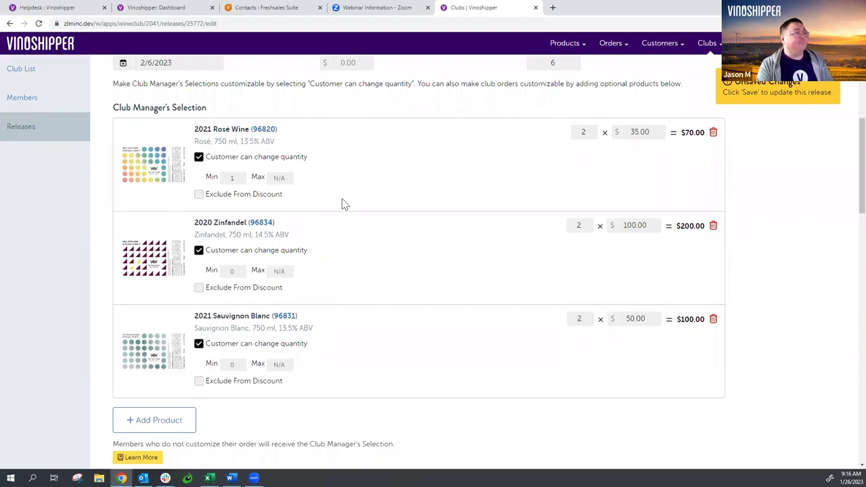
- Start a new discount tier for 12+ items with a 15 percent product discount
{"action": "scroll", "coordinate": [454, 186], "scroll_direction": "down", "scroll_amount": 5}
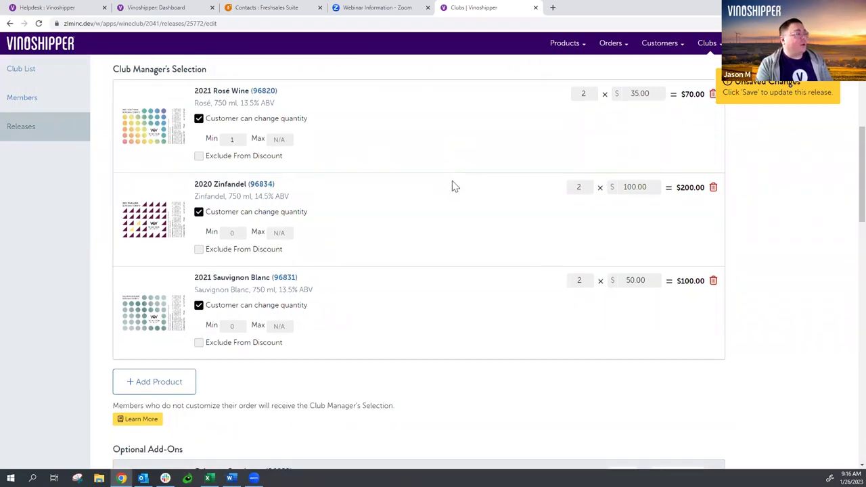
{"action": "scroll", "coordinate": [454, 187], "scroll_direction": "down", "scroll_amount": 7}
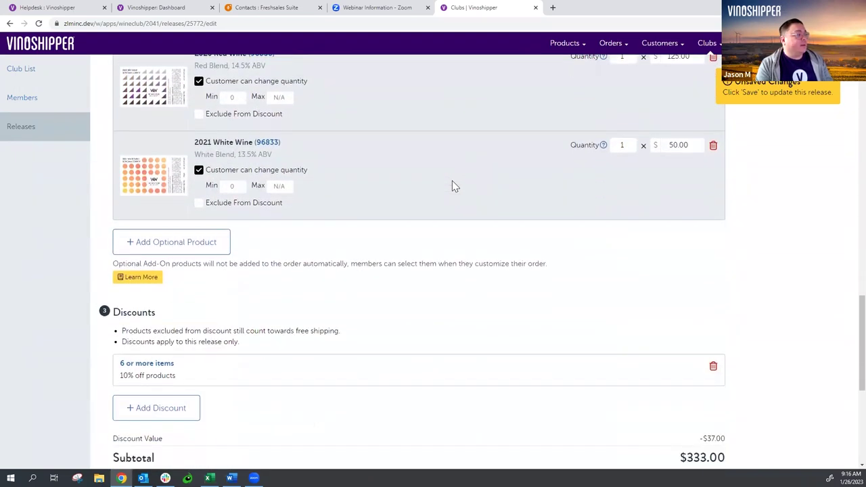
{"action": "scroll", "coordinate": [452, 184], "scroll_direction": "down", "scroll_amount": 2}
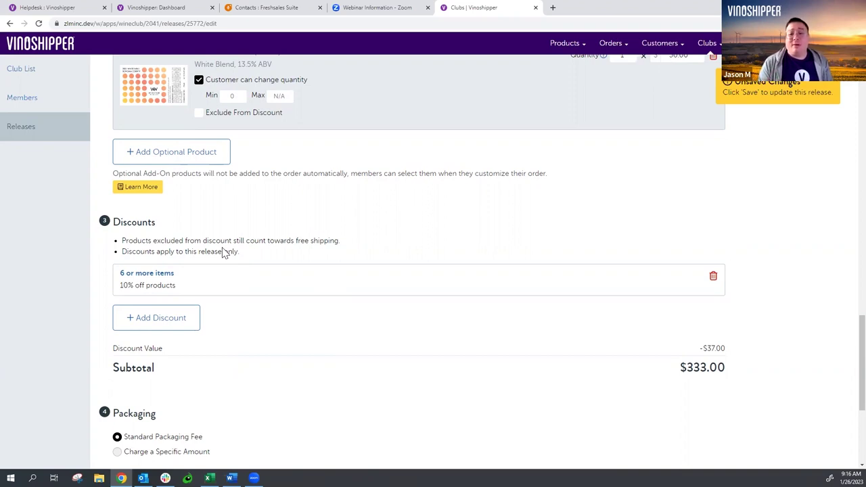
{"action": "left_click", "coordinate": [188, 325]}
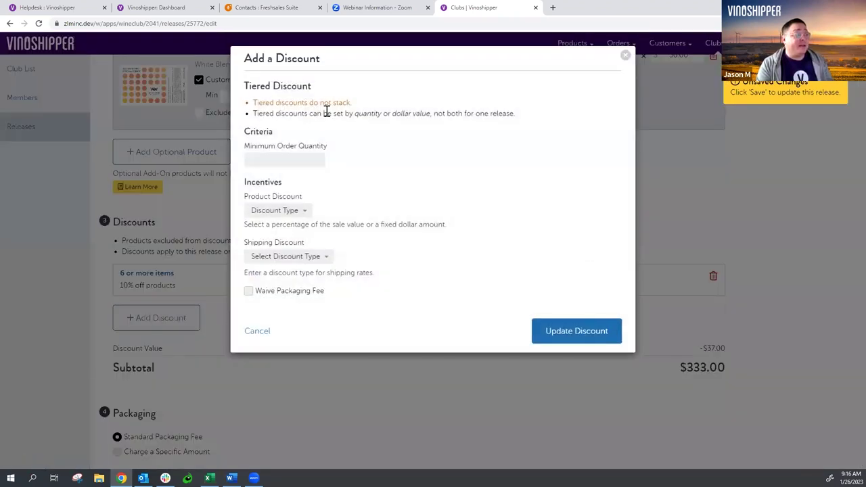
{"action": "left_click", "coordinate": [294, 155]}
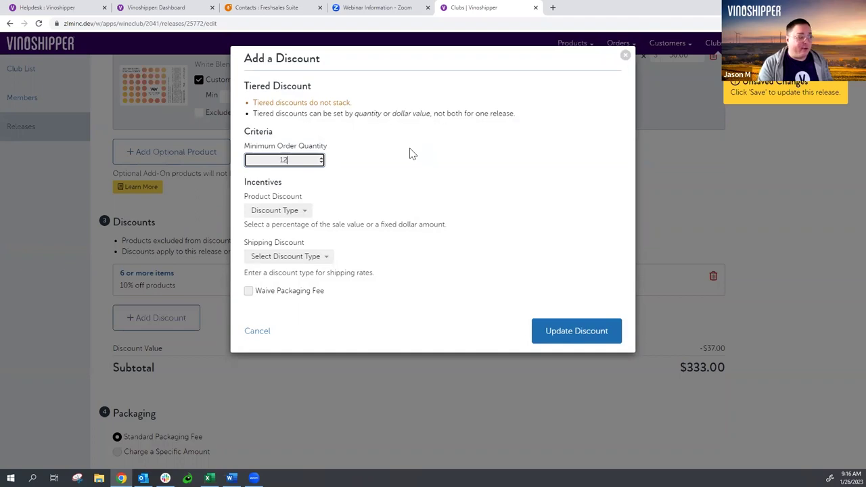
{"action": "left_click", "coordinate": [410, 153]}
{"action": "left_click", "coordinate": [287, 210]}
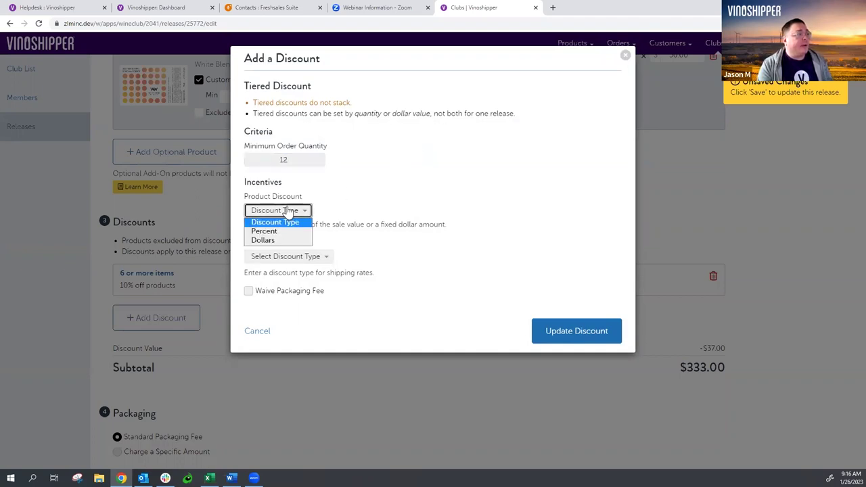
{"action": "left_click", "coordinate": [280, 231]}
{"action": "left_click", "coordinate": [358, 211]}
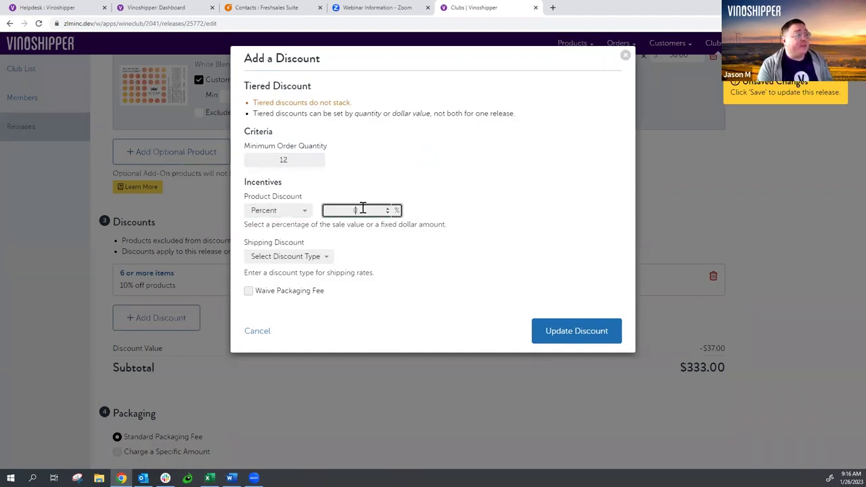
{"action": "left_click", "coordinate": [537, 174]}
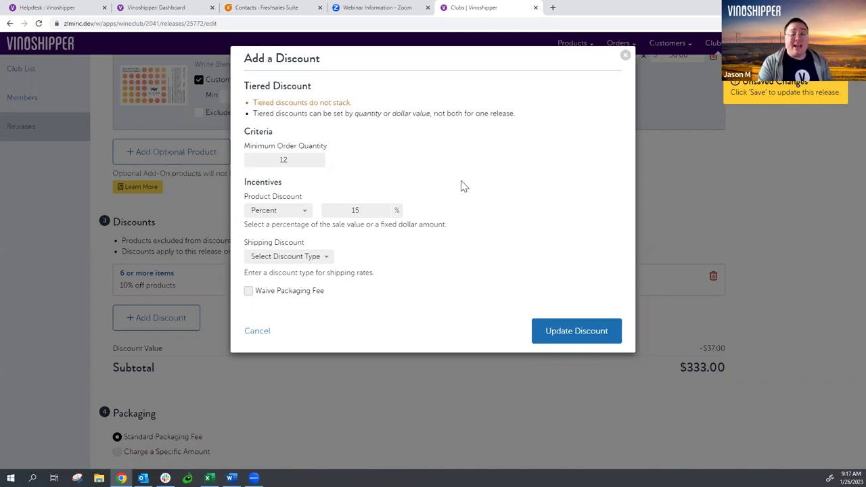
- Give the 12-item tier a $5 per-order shipping discount and save it
{"action": "left_click", "coordinate": [321, 258]}
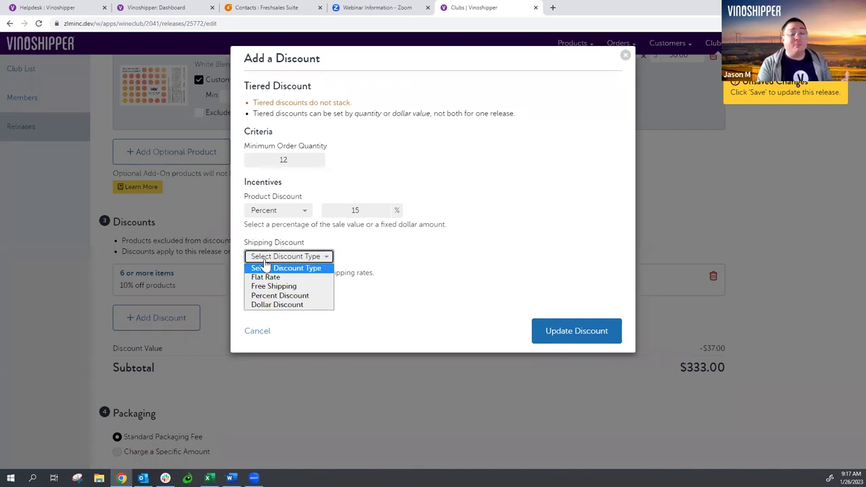
{"action": "left_click", "coordinate": [300, 307]}
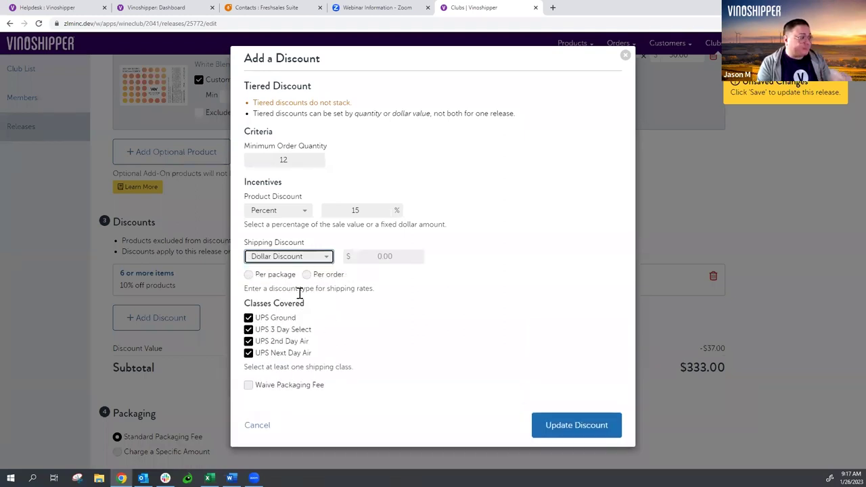
{"action": "left_click", "coordinate": [306, 275]}
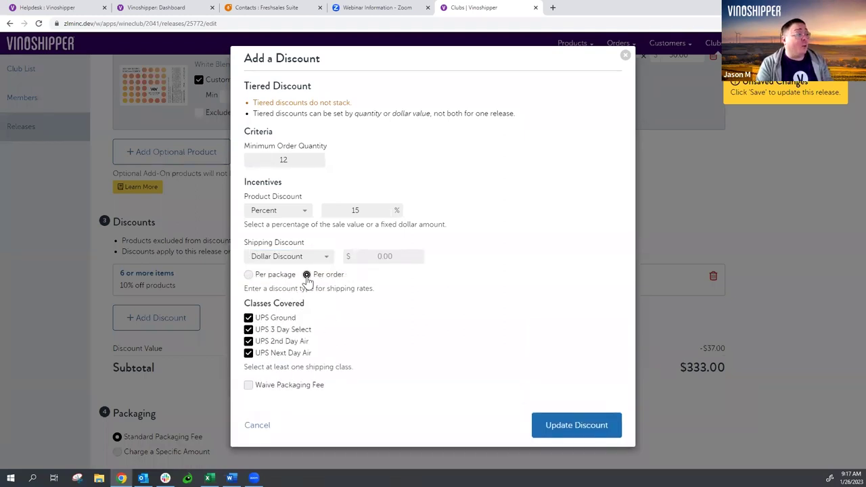
{"action": "left_click", "coordinate": [395, 256]}
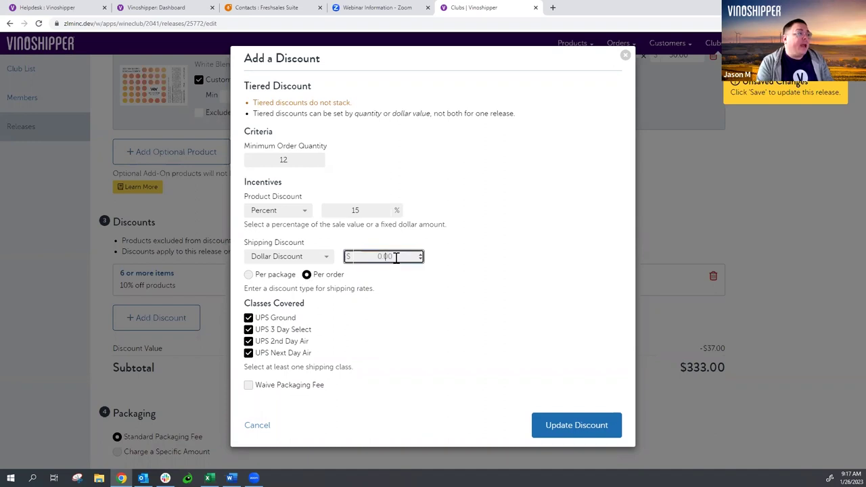
{"action": "type", "text": "5"}
{"action": "left_click", "coordinate": [572, 222]}
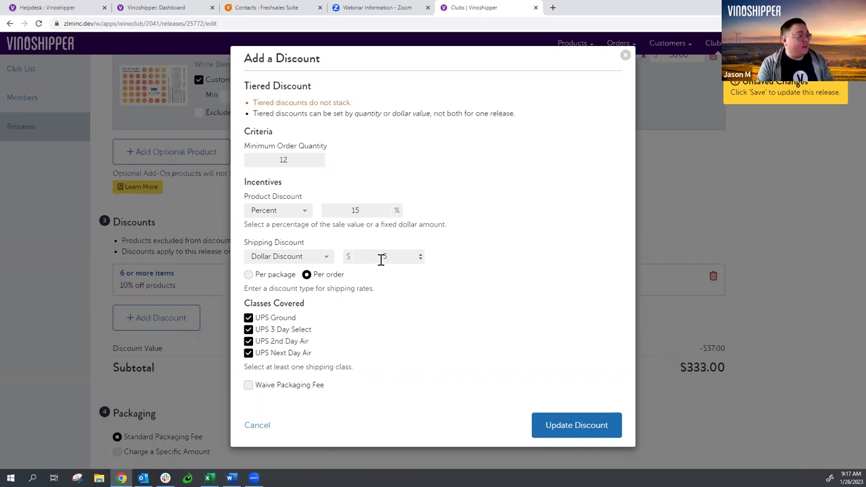
{"action": "left_click", "coordinate": [604, 425]}
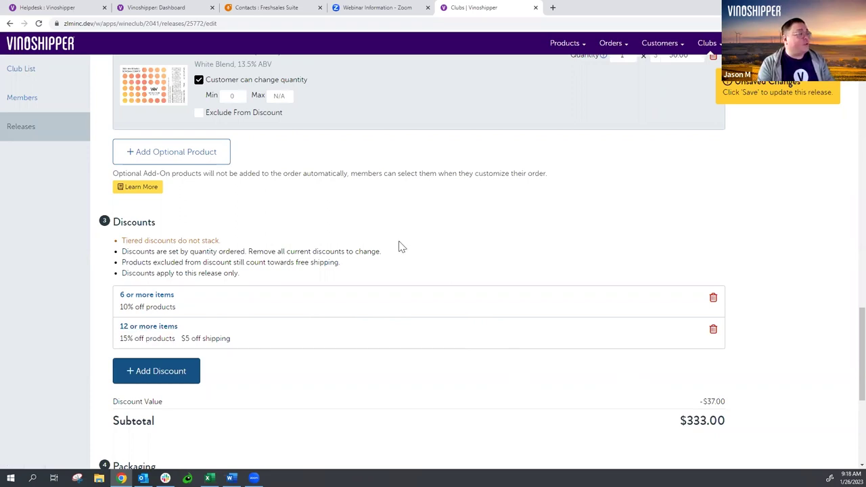
- Scroll to the bottom of the release edit form and save the Spring 2023 changes
{"action": "scroll", "coordinate": [398, 247], "scroll_direction": "down", "scroll_amount": 5}
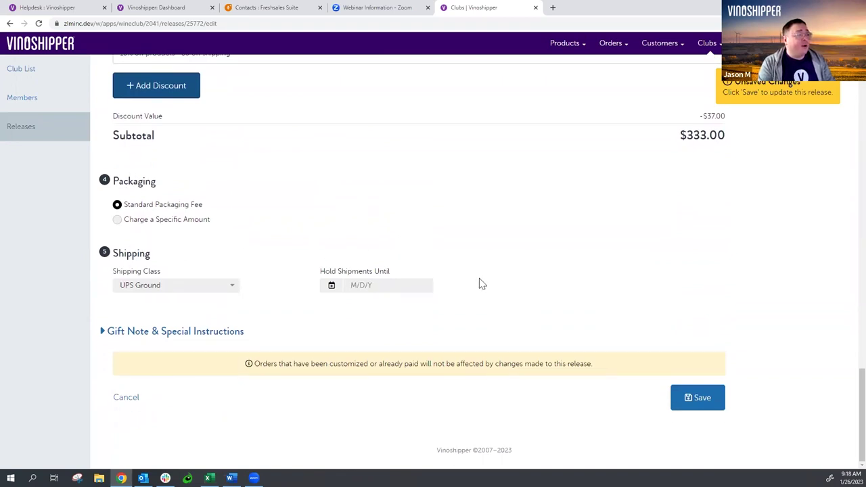
{"action": "left_click", "coordinate": [116, 334]}
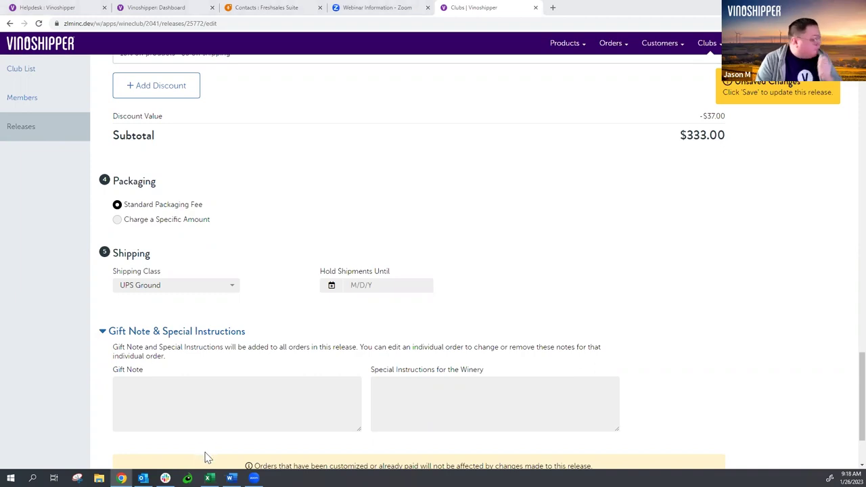
{"action": "scroll", "coordinate": [685, 273], "scroll_direction": "down", "scroll_amount": 3}
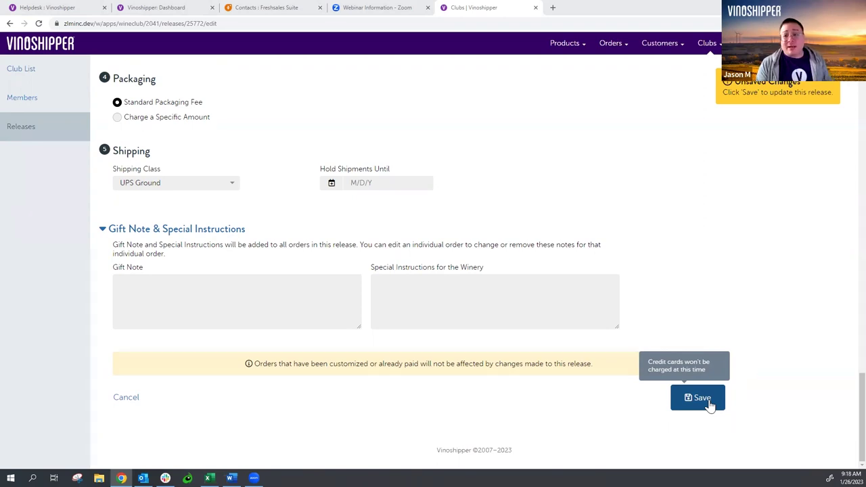
{"action": "left_click", "coordinate": [708, 402]}
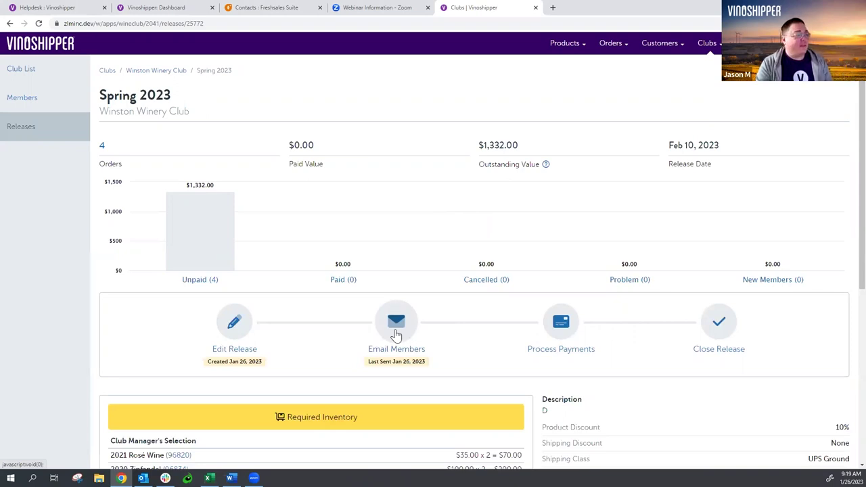
- Review the revised Spring 2023 email preview with six add-on wines, then choose its audience
{"action": "left_click", "coordinate": [395, 323]}
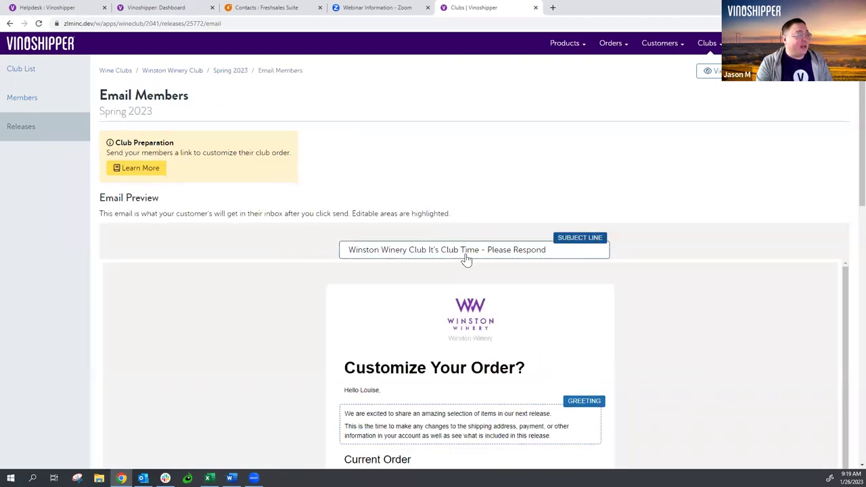
{"action": "scroll", "coordinate": [433, 178], "scroll_direction": "down", "scroll_amount": 3}
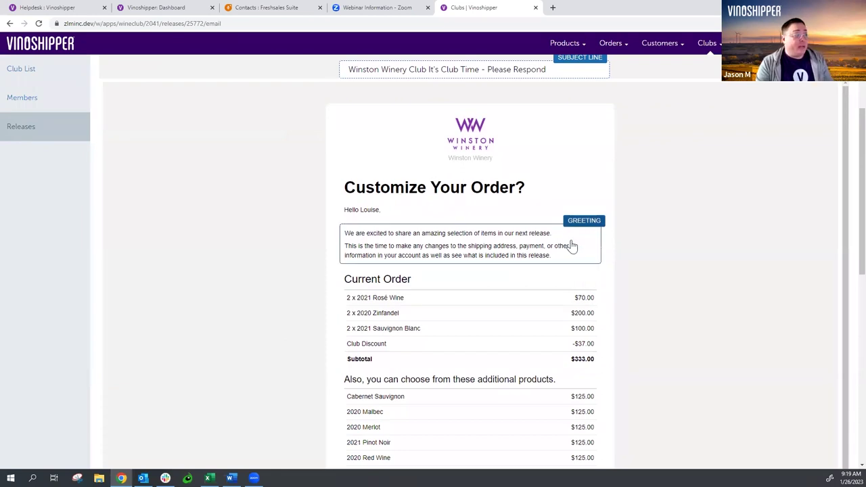
{"action": "scroll", "coordinate": [405, 279], "scroll_direction": "down", "scroll_amount": 1}
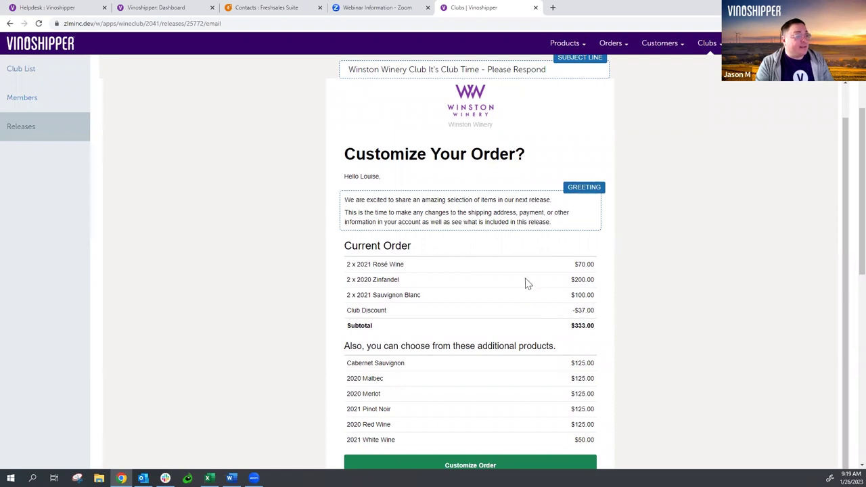
{"action": "scroll", "coordinate": [512, 268], "scroll_direction": "down", "scroll_amount": 1}
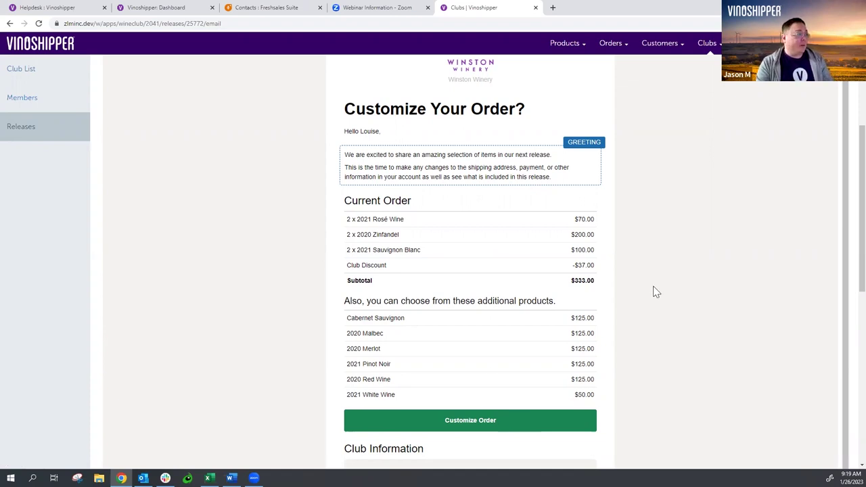
{"action": "scroll", "coordinate": [655, 292], "scroll_direction": "down", "scroll_amount": 1}
{"action": "scroll", "coordinate": [654, 290], "scroll_direction": "down", "scroll_amount": 4}
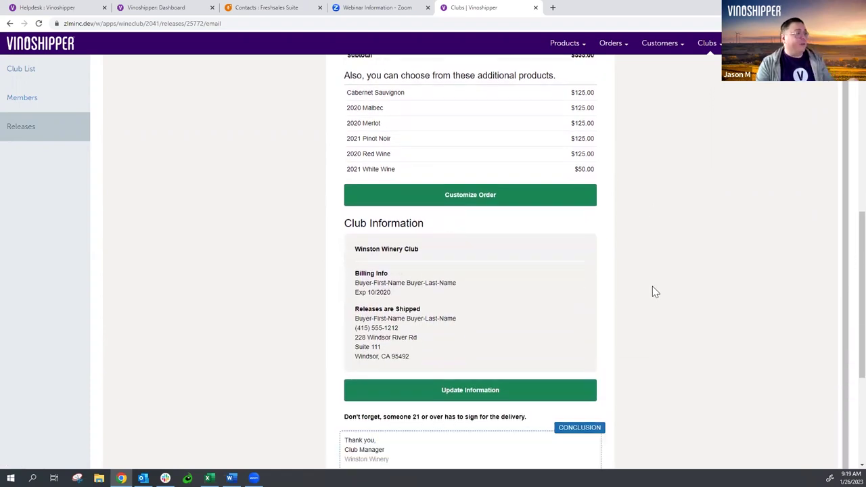
{"action": "scroll", "coordinate": [652, 286], "scroll_direction": "down", "scroll_amount": 1}
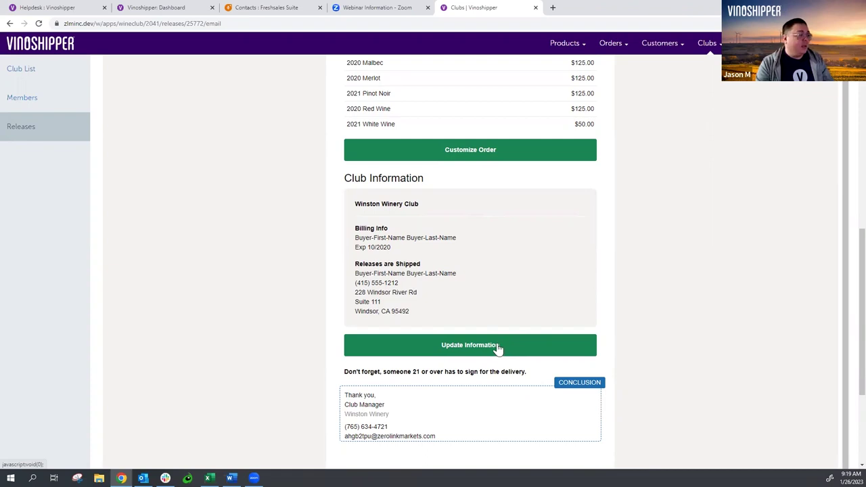
{"action": "scroll", "coordinate": [611, 292], "scroll_direction": "down", "scroll_amount": 3}
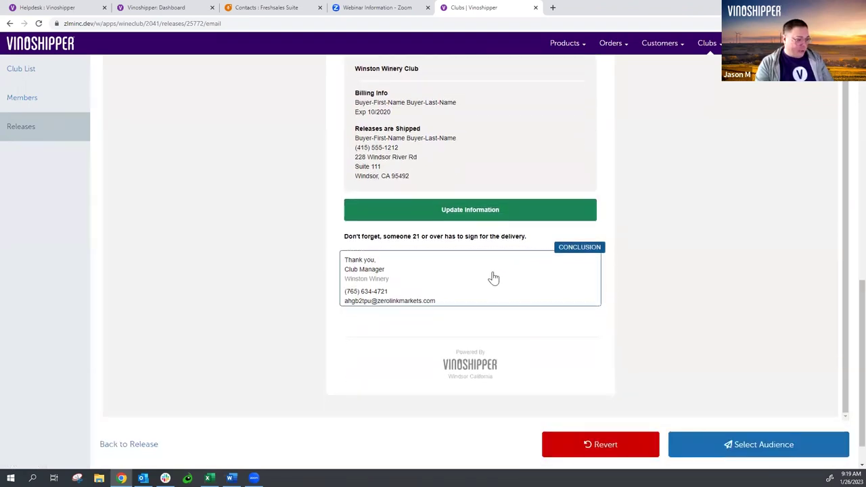
{"action": "left_click", "coordinate": [769, 449]}
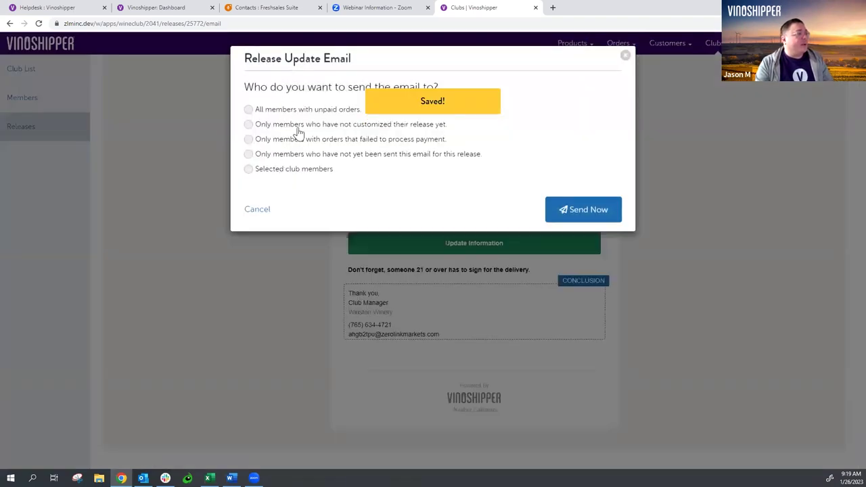
- Send the update email to all members with unpaid orders (4 sent) and dismiss the confirmation
{"action": "left_click", "coordinate": [301, 115]}
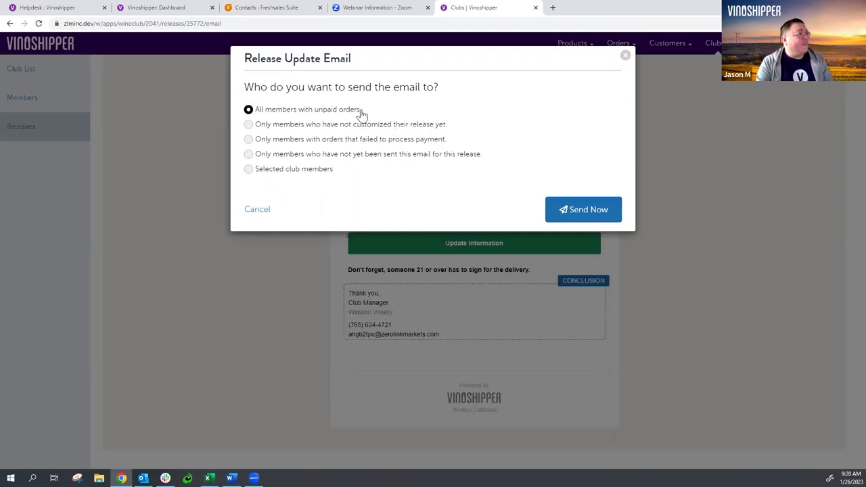
{"action": "left_click", "coordinate": [595, 213]}
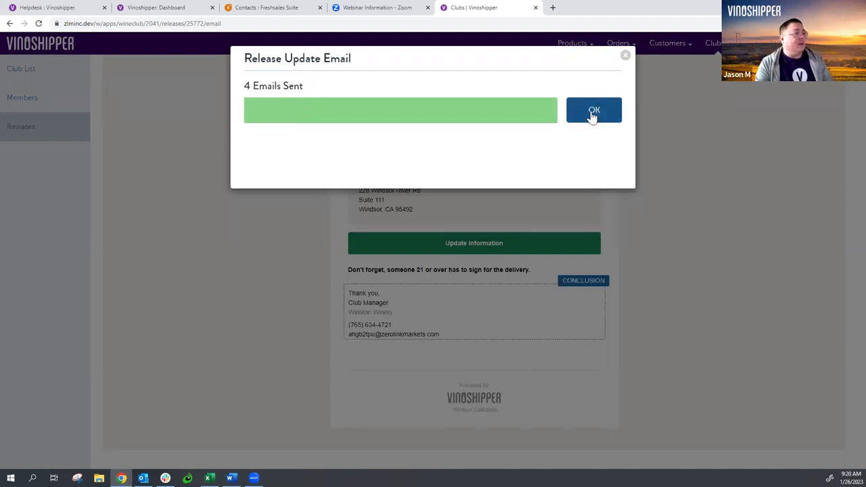
{"action": "left_click", "coordinate": [593, 117]}
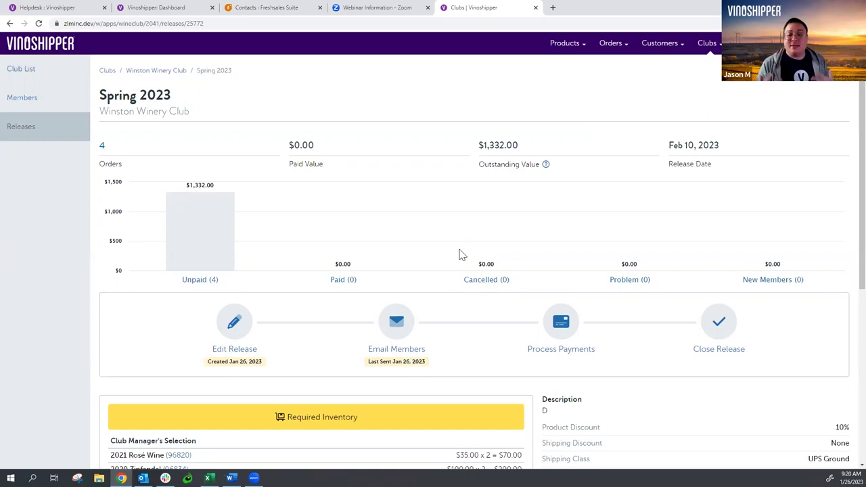
- Expand the Unpaid (4) orders and open one member's Spring 2023 pickup order
{"action": "scroll", "coordinate": [458, 254], "scroll_direction": "down", "scroll_amount": 2}
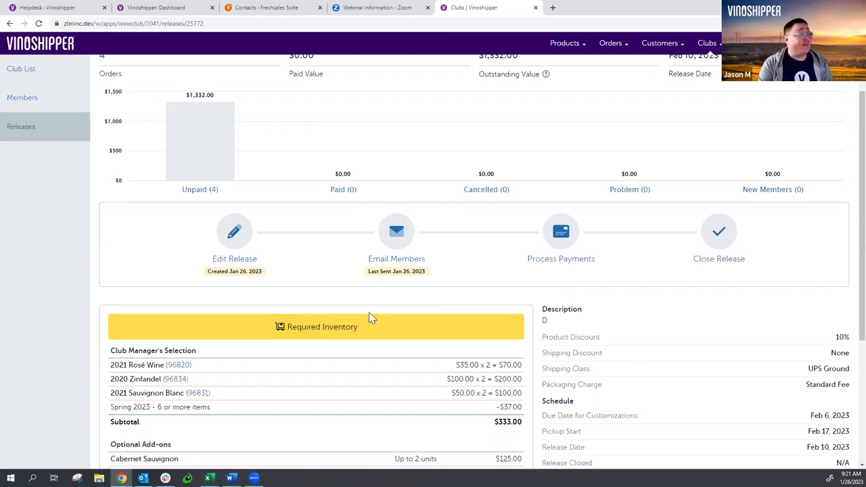
{"action": "mouse_move", "coordinate": [195, 165]}
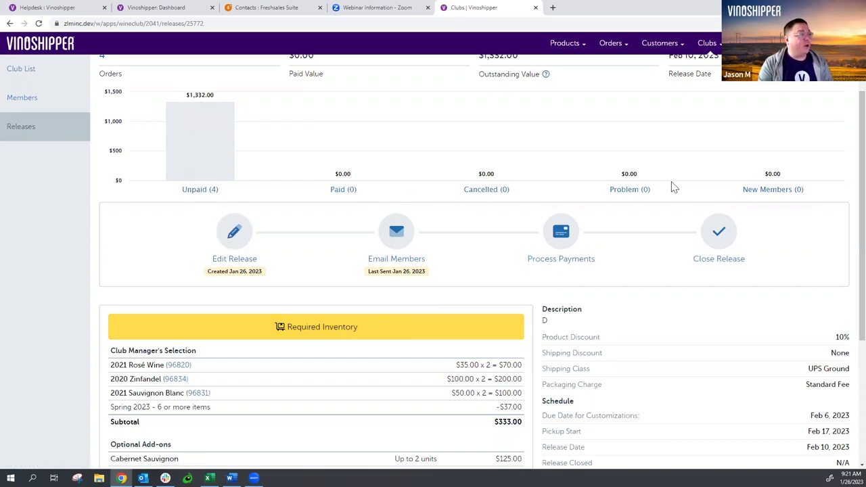
{"action": "left_click", "coordinate": [209, 173]}
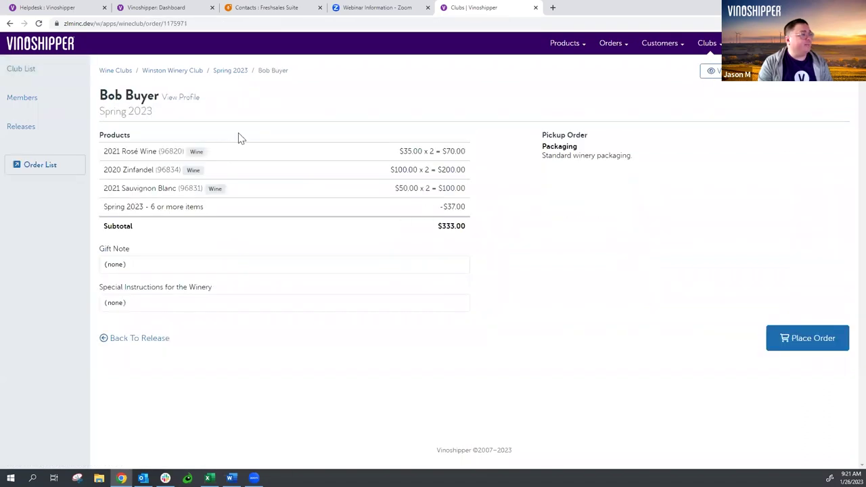
- Open the member's order for editing and add Cabernet Sauvignon to it
{"action": "left_click", "coordinate": [808, 77]}
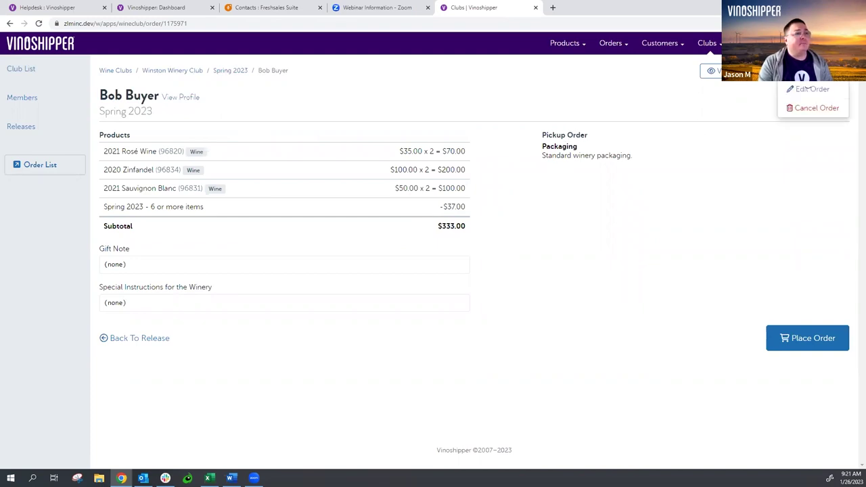
{"action": "left_click", "coordinate": [810, 92]}
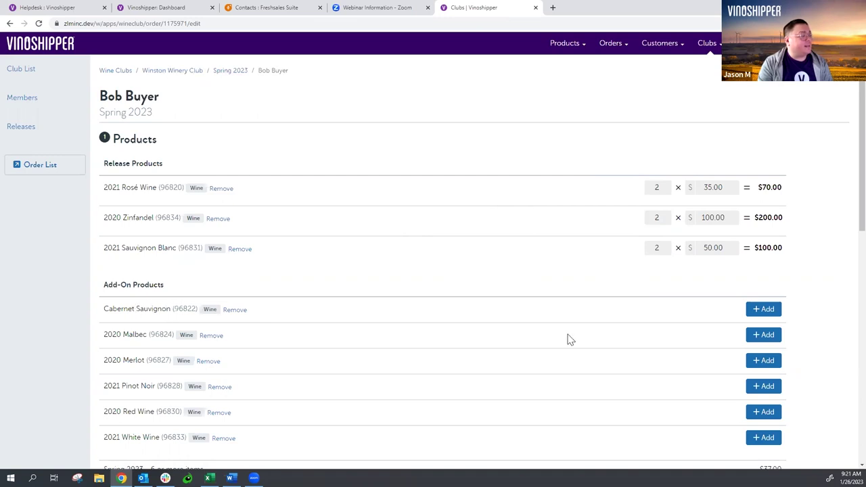
{"action": "left_click", "coordinate": [753, 308]}
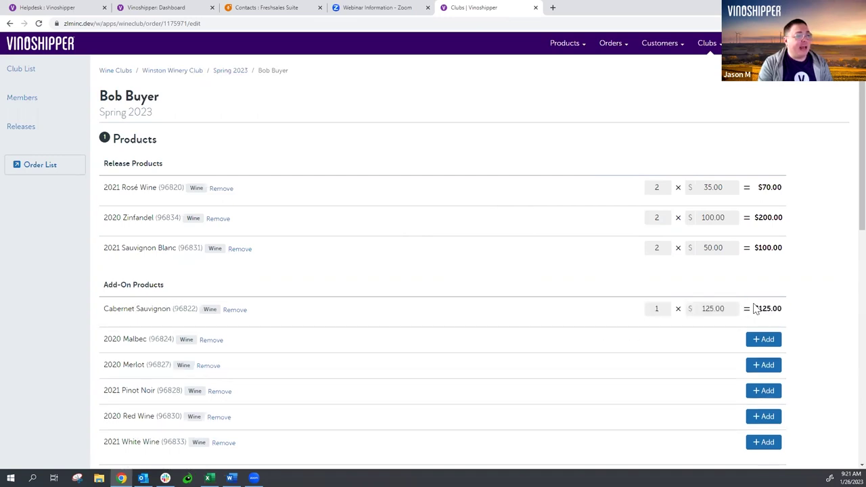
{"action": "left_click", "coordinate": [662, 308]}
{"action": "key", "text": "BackSpace"}
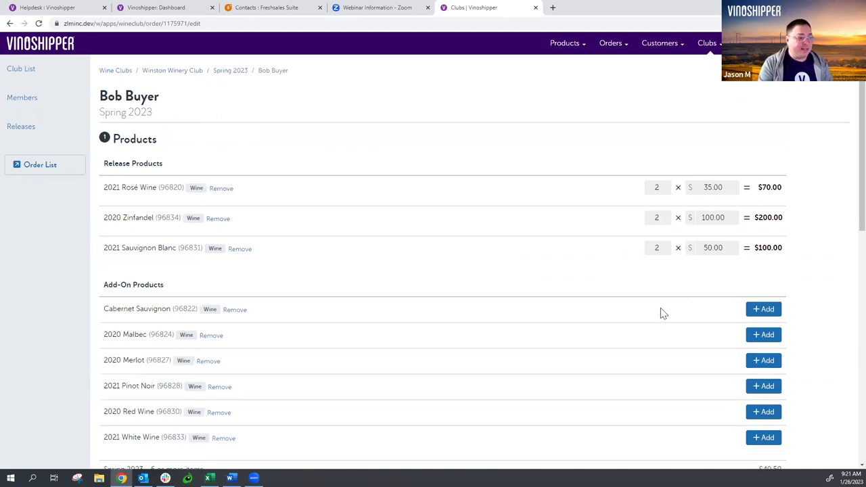
{"action": "type", "text": "1"}
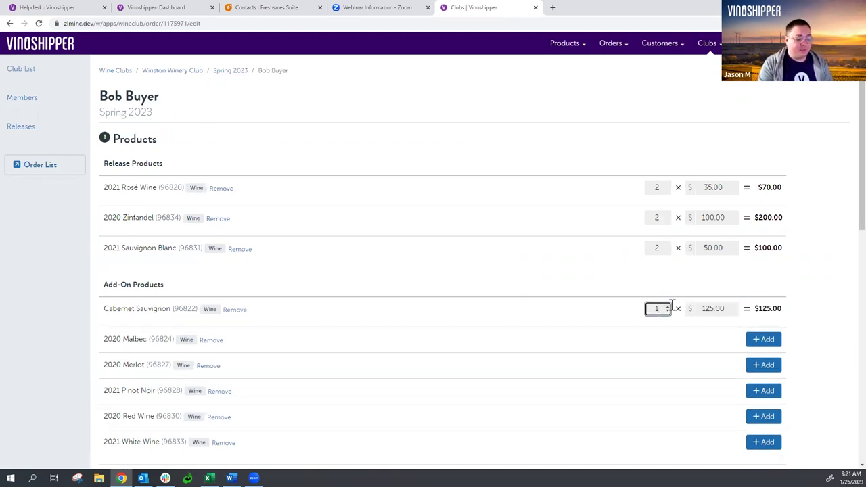
{"action": "key", "text": "BackSpace"}
- Set Cabernet Sauvignon to 6 bottles, earning the $168.00 discount for a $952.00 subtotal
{"action": "left_click", "coordinate": [753, 309]}
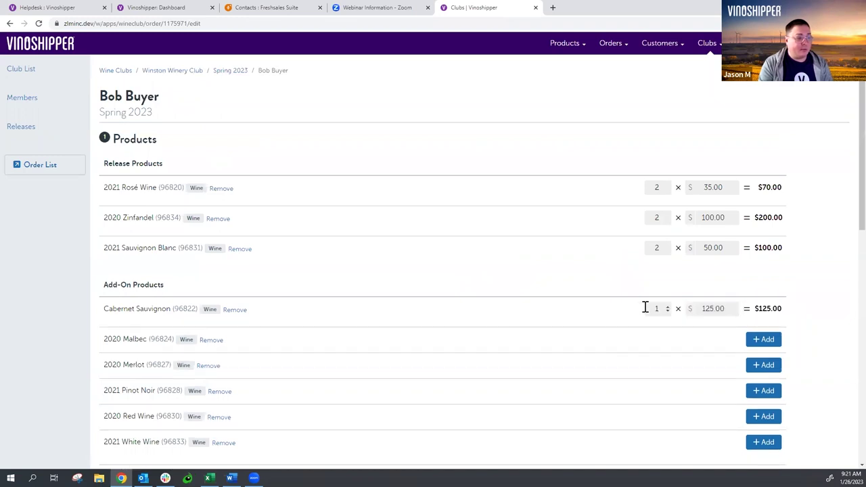
{"action": "left_click", "coordinate": [657, 308]}
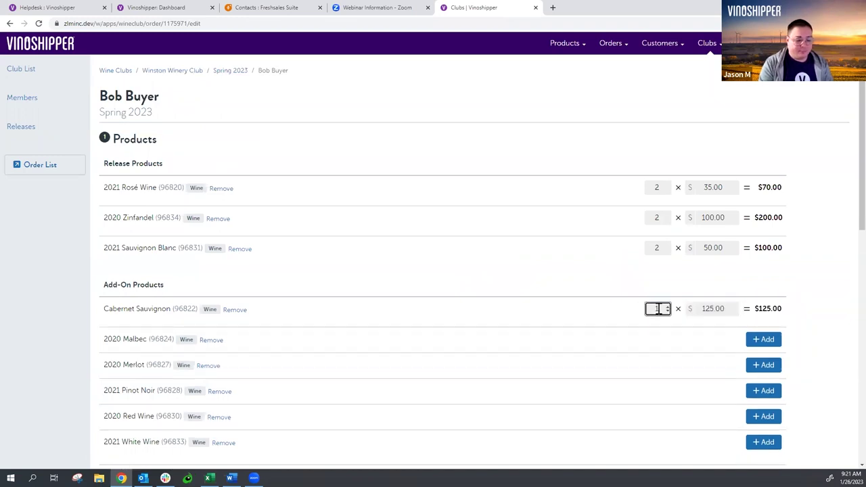
{"action": "type", "text": "6"}
{"action": "key", "text": "BackSpace"}
{"action": "key", "text": "BackSpace"}
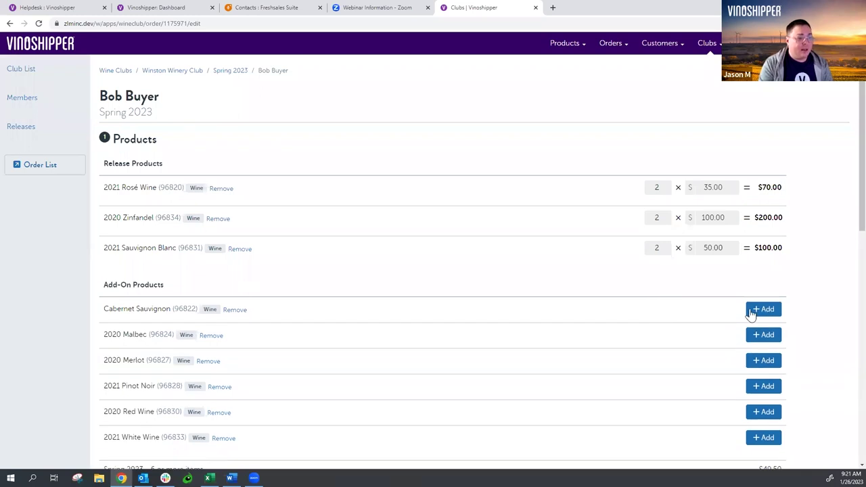
{"action": "left_click", "coordinate": [752, 310]}
{"action": "left_click", "coordinate": [668, 307]}
{"action": "left_click", "coordinate": [668, 307]}
{"action": "left_click", "coordinate": [668, 308]}
{"action": "left_click", "coordinate": [667, 308]}
{"action": "left_click", "coordinate": [668, 308]}
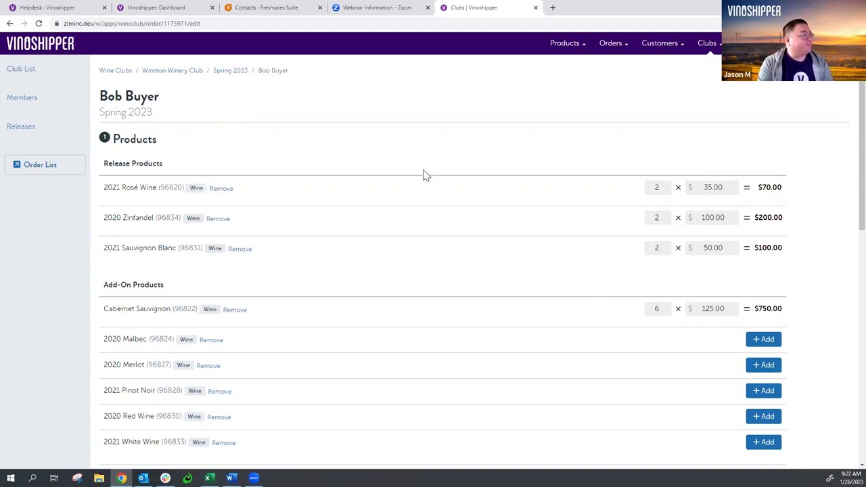
{"action": "scroll", "coordinate": [425, 173], "scroll_direction": "down", "scroll_amount": 2}
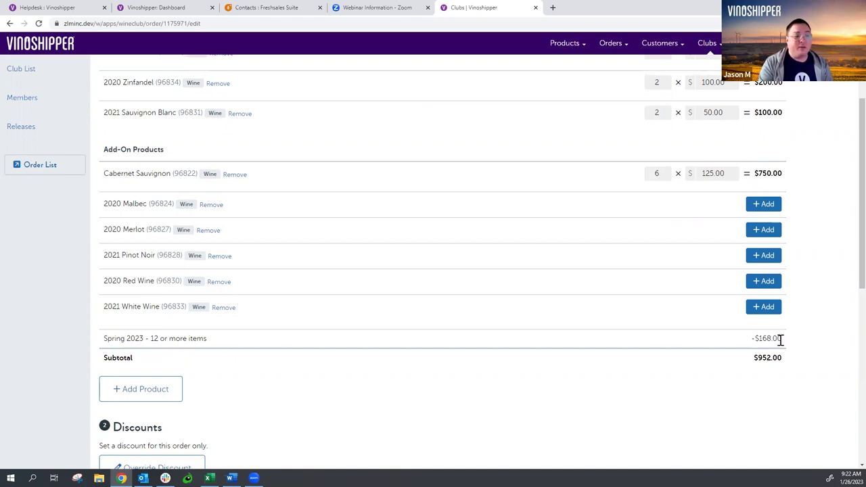
{"action": "scroll", "coordinate": [408, 257], "scroll_direction": "down", "scroll_amount": 3}
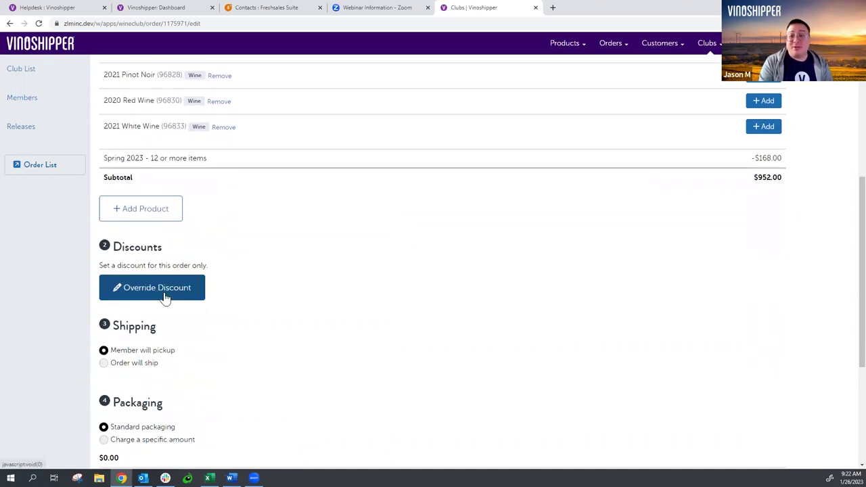
{"action": "scroll", "coordinate": [323, 279], "scroll_direction": "down", "scroll_amount": 2}
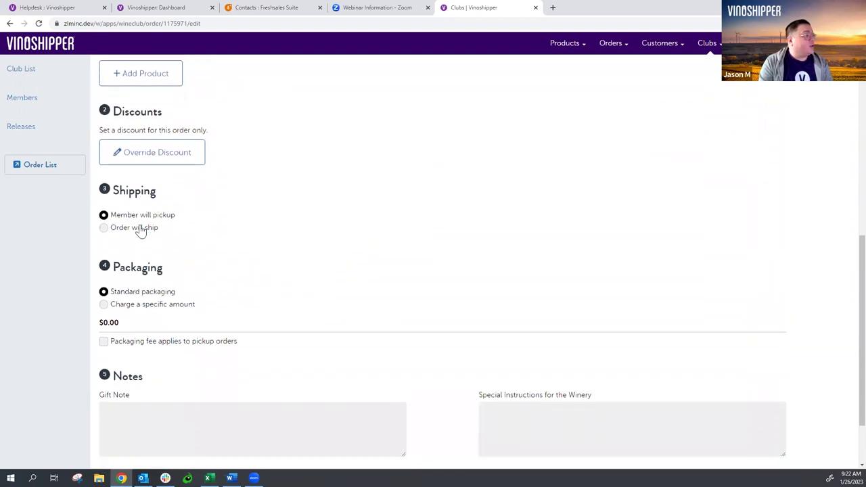
{"action": "scroll", "coordinate": [350, 274], "scroll_direction": "down", "scroll_amount": 2}
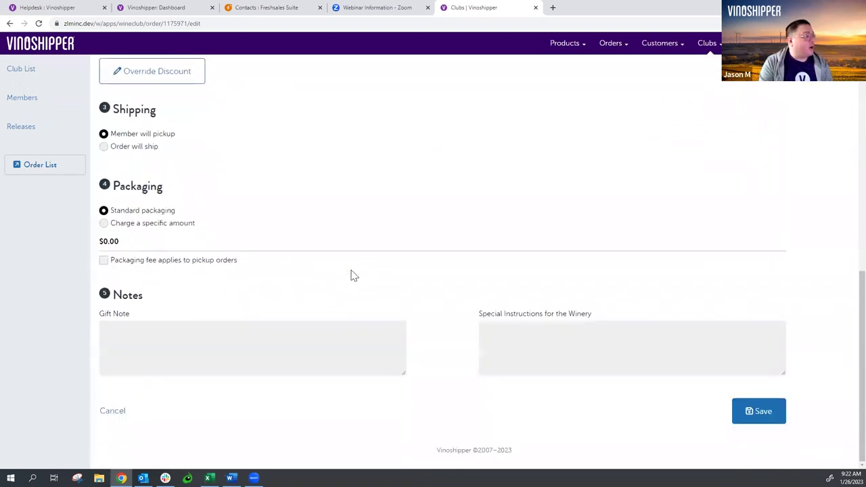
{"action": "scroll", "coordinate": [351, 274], "scroll_direction": "up", "scroll_amount": 2}
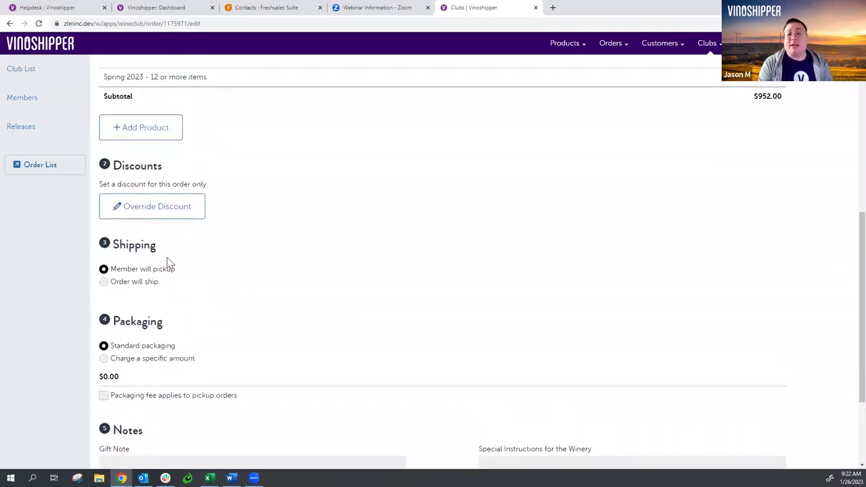
- Switch the order from pickup to shipping, keeping UPS Ground as the shipping class
{"action": "left_click", "coordinate": [133, 285]}
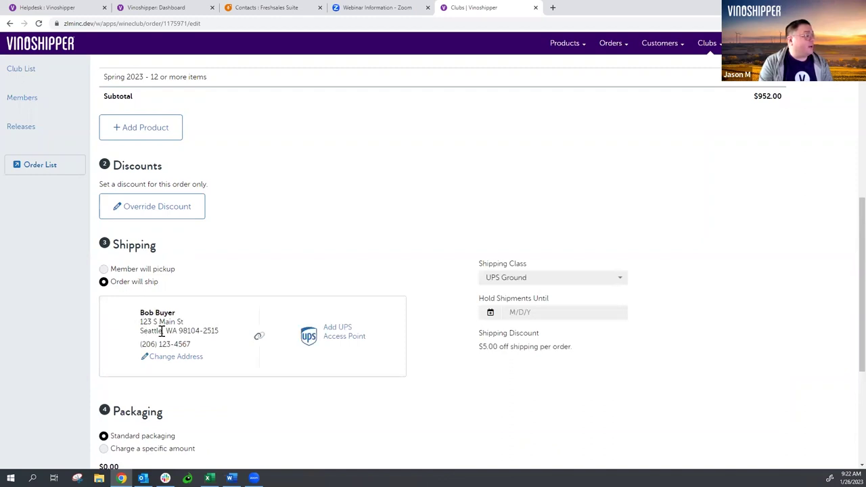
{"action": "left_click", "coordinate": [540, 280]}
{"action": "left_click", "coordinate": [541, 282]}
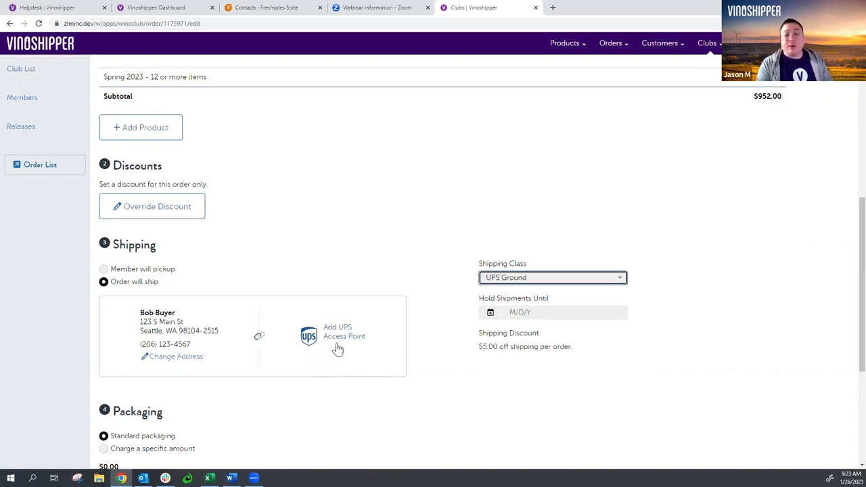
- Ship to the UPS Store access point at 800 5th Ave Floor 1, 101, Seattle
{"action": "left_click", "coordinate": [340, 337]}
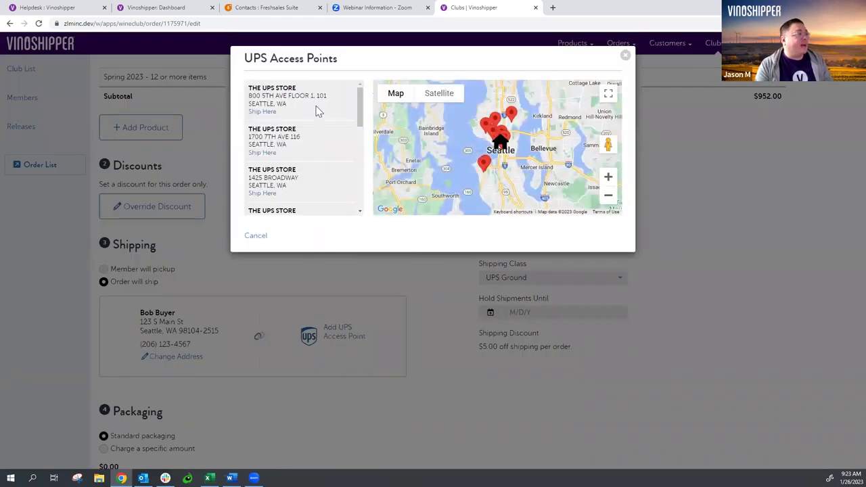
{"action": "scroll", "coordinate": [355, 135], "scroll_direction": "down", "scroll_amount": 3}
{"action": "scroll", "coordinate": [331, 122], "scroll_direction": "up", "scroll_amount": 3}
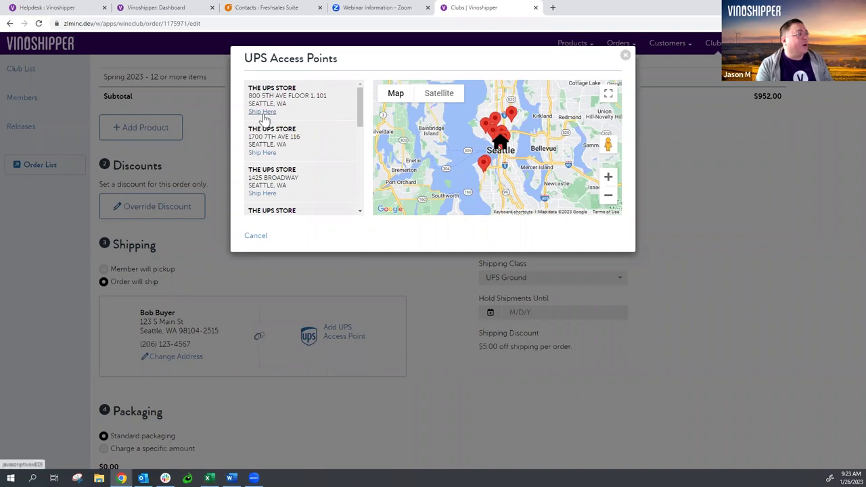
{"action": "left_click", "coordinate": [264, 119]}
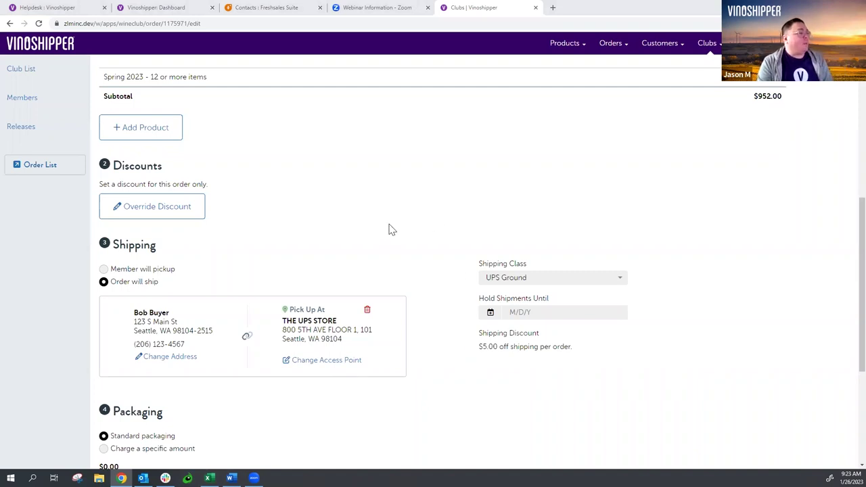
{"action": "scroll", "coordinate": [391, 230], "scroll_direction": "down", "scroll_amount": 4}
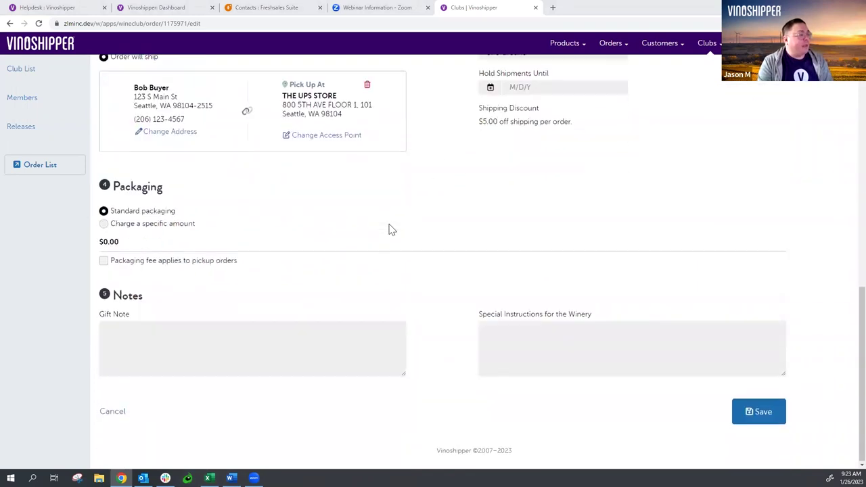
- Save the order's shipping changes and view the release's unpaid orders
{"action": "left_click", "coordinate": [748, 413]}
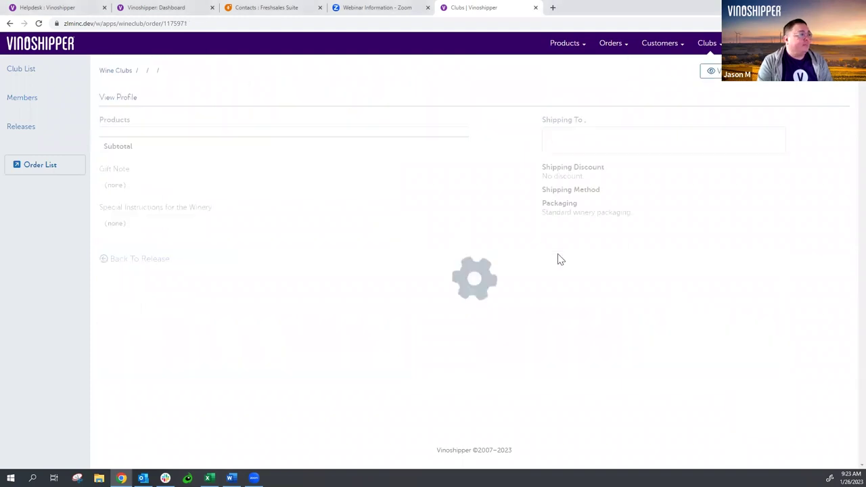
{"action": "left_click", "coordinate": [718, 73]}
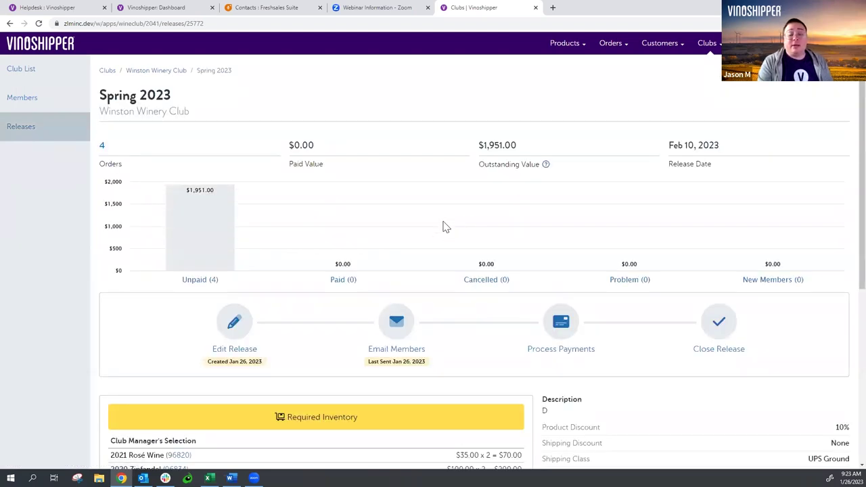
{"action": "left_click", "coordinate": [214, 231]}
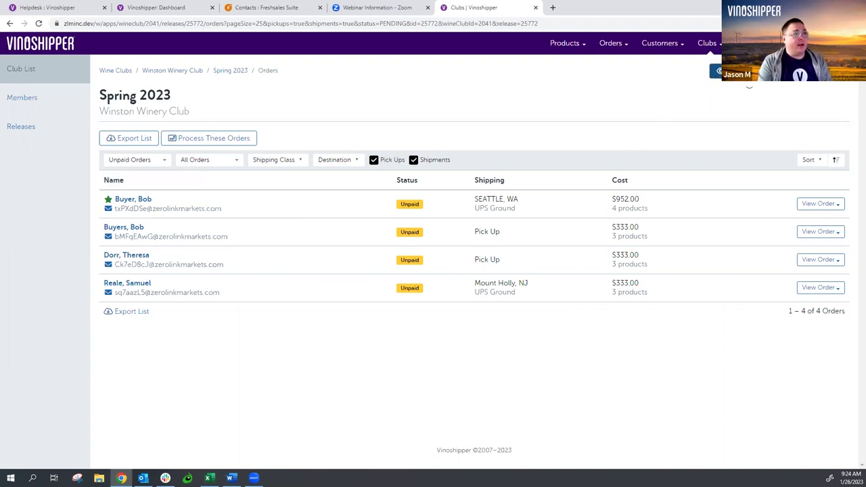
- Return to the Spring 2023 release overview, now $1,951.00 across 4 unpaid orders
{"action": "left_click", "coordinate": [717, 70]}
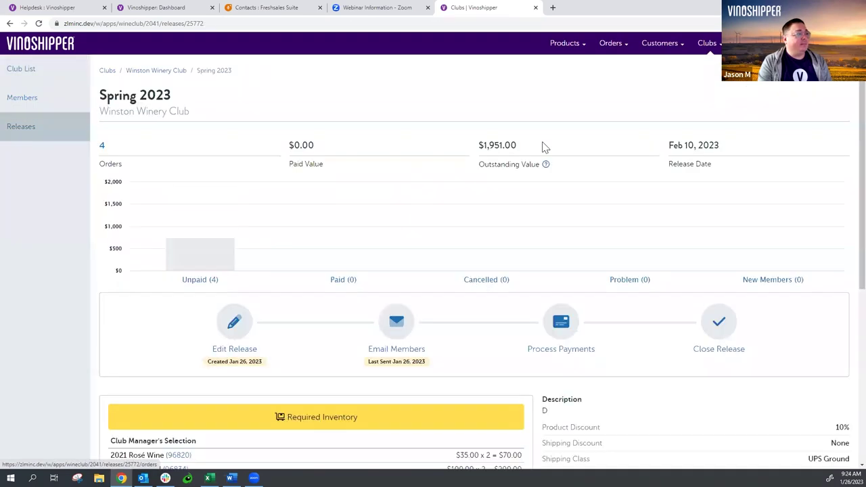
{"action": "scroll", "coordinate": [588, 162], "scroll_direction": "down", "scroll_amount": 5}
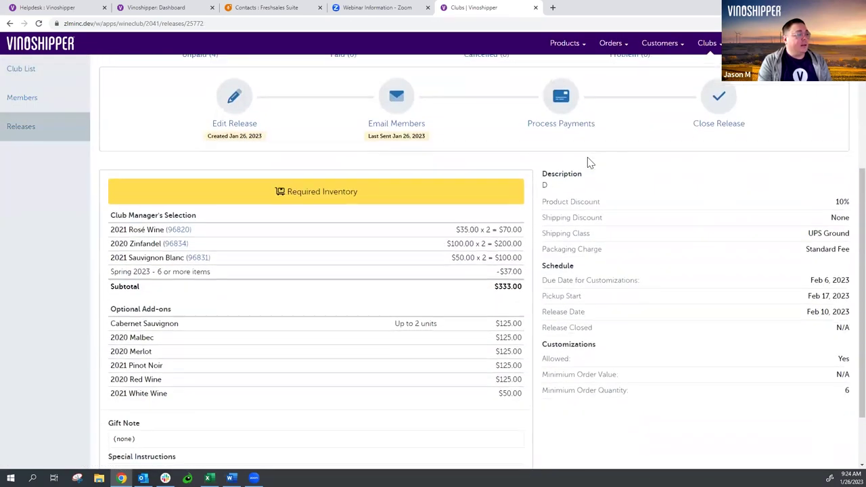
{"action": "scroll", "coordinate": [588, 162], "scroll_direction": "up", "scroll_amount": 2}
{"action": "scroll", "coordinate": [588, 163], "scroll_direction": "up", "scroll_amount": 3}
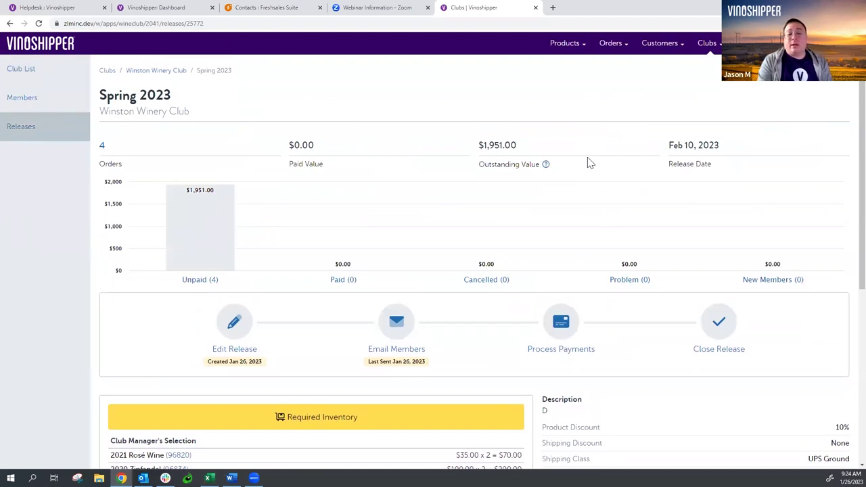
{"action": "left_click", "coordinate": [561, 324]}
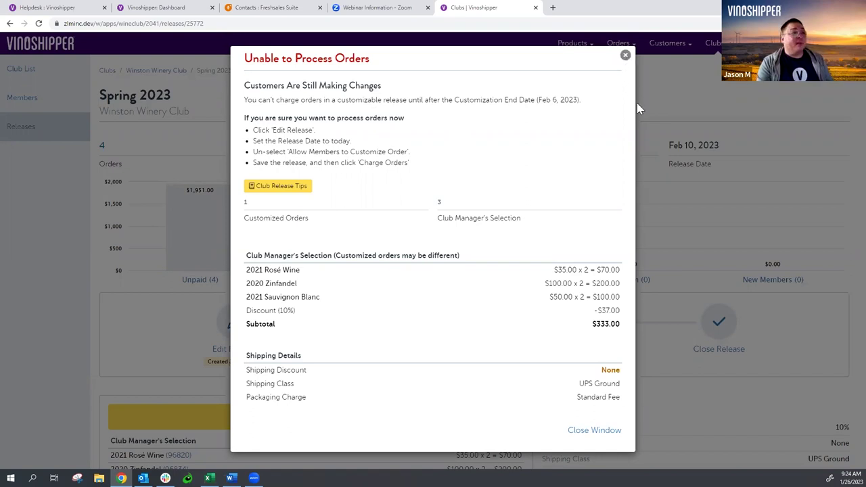
{"action": "left_click", "coordinate": [625, 54]}
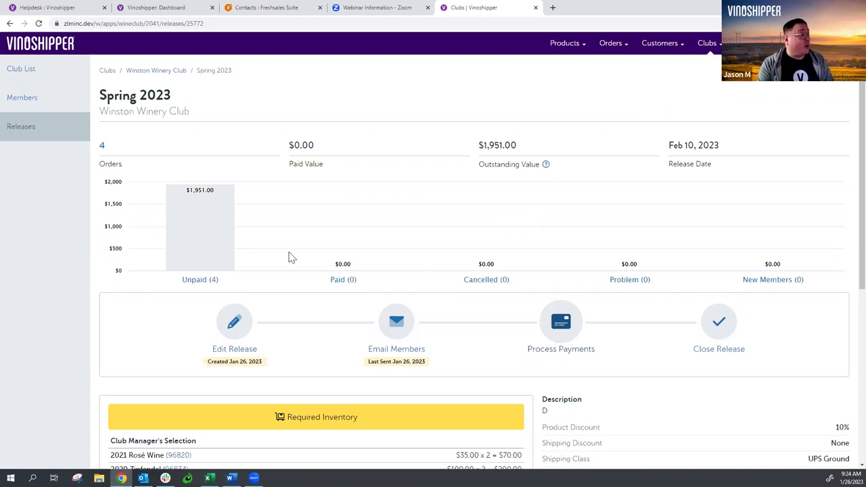
- Edit the Spring 2023 release and set its release date to January 26, 2023
{"action": "left_click", "coordinate": [243, 330]}
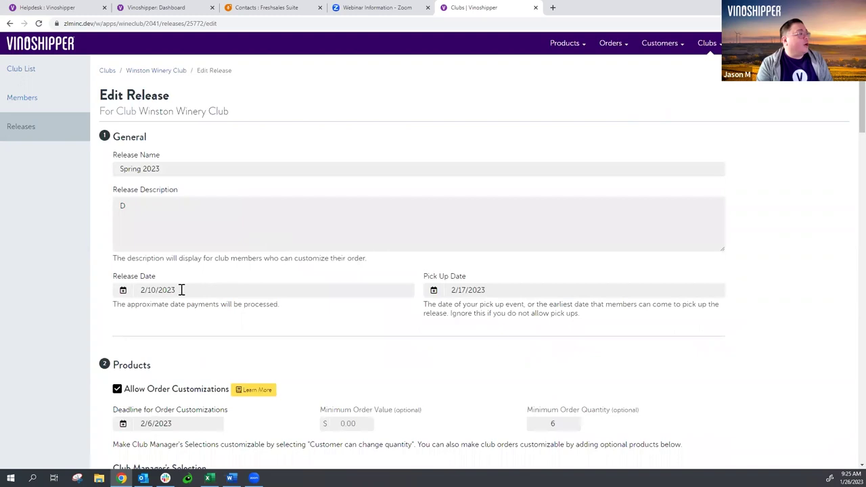
{"action": "left_click", "coordinate": [181, 289]}
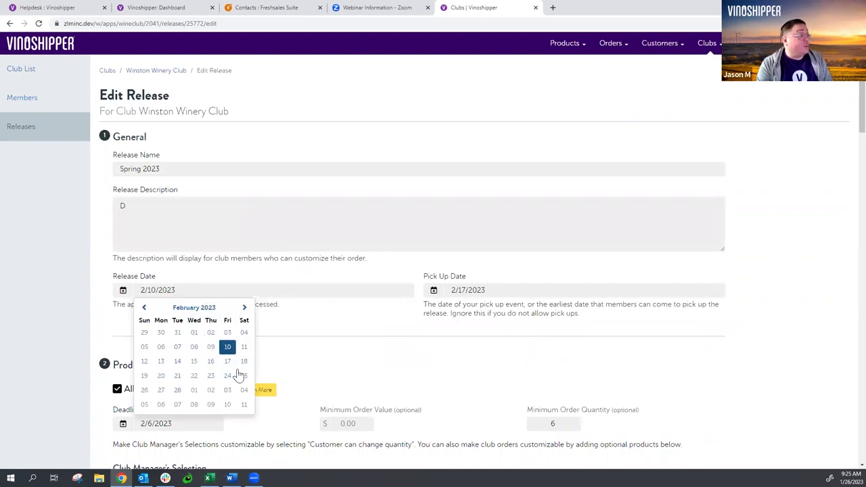
{"action": "left_click", "coordinate": [143, 307]}
{"action": "left_click", "coordinate": [211, 376]}
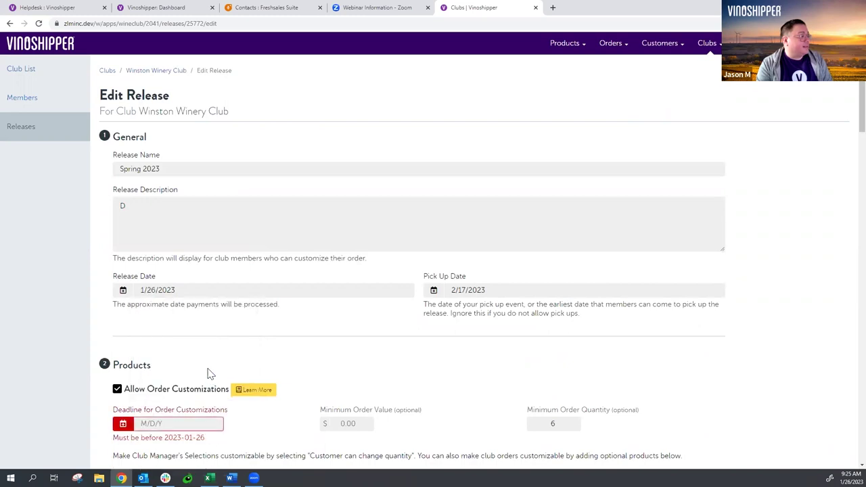
{"action": "scroll", "coordinate": [308, 325], "scroll_direction": "down", "scroll_amount": 3}
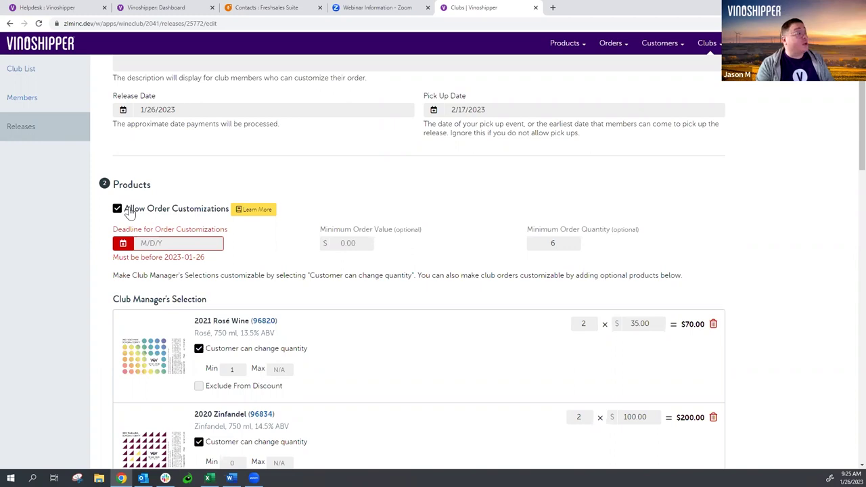
- Turn off Allow Order Customizations and save the release
{"action": "left_click", "coordinate": [130, 212]}
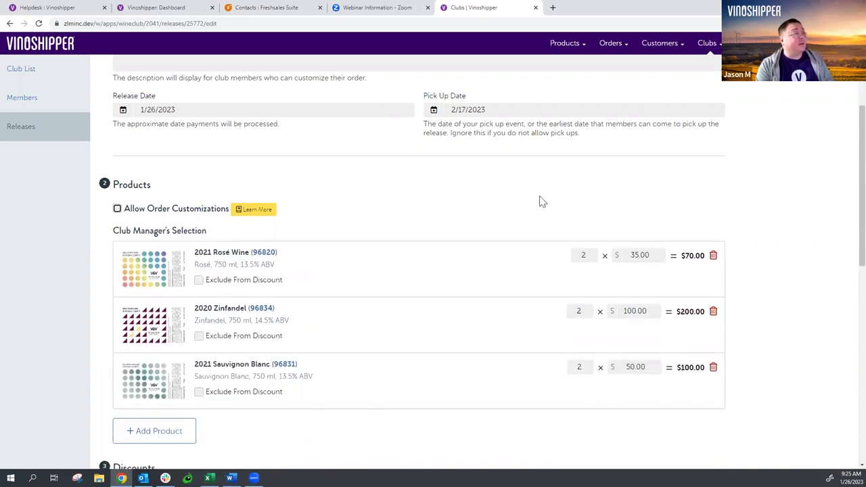
{"action": "scroll", "coordinate": [536, 193], "scroll_direction": "down", "scroll_amount": 5}
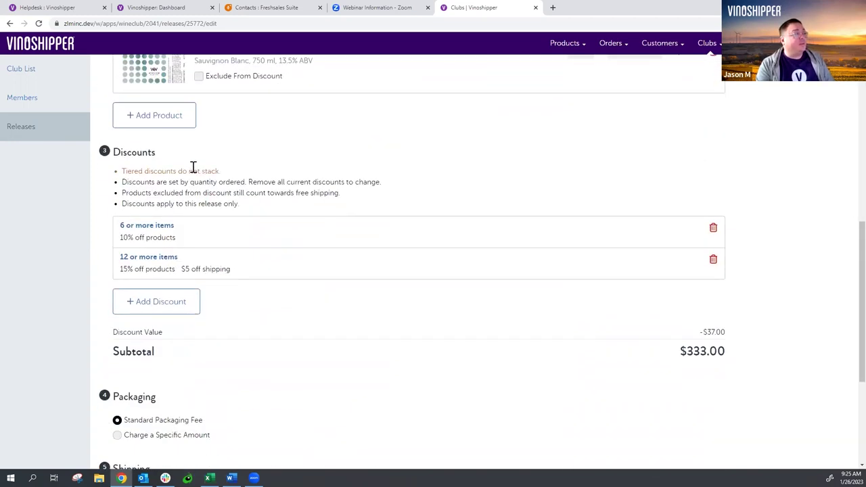
{"action": "scroll", "coordinate": [591, 281], "scroll_direction": "down", "scroll_amount": 4}
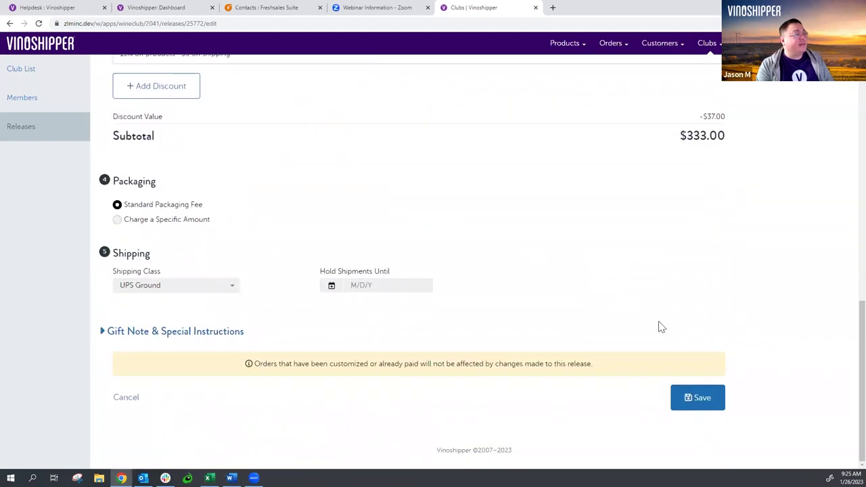
{"action": "left_click", "coordinate": [704, 401]}
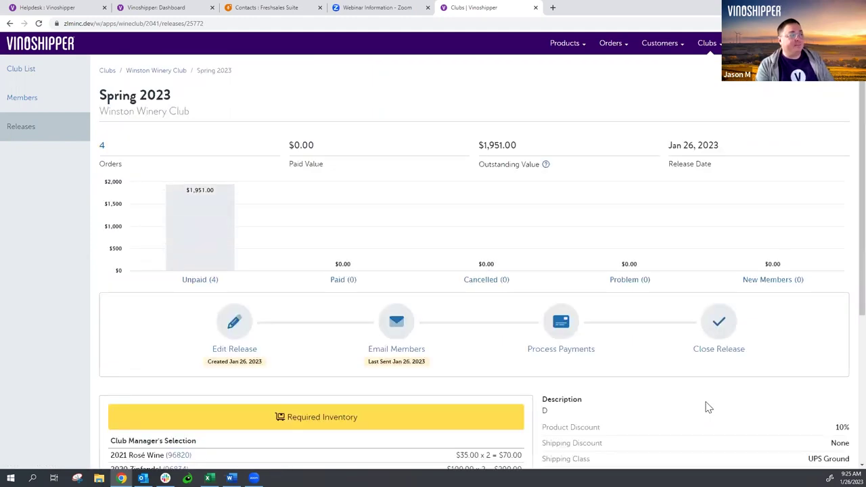
- Process payments for the 4 orders, confirming both checklist items, then start charging them
{"action": "left_click", "coordinate": [565, 330]}
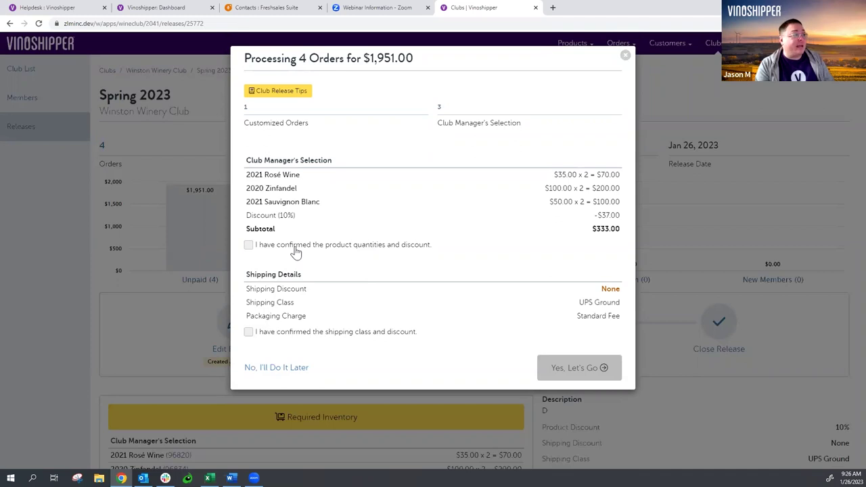
{"action": "left_click", "coordinate": [296, 250]}
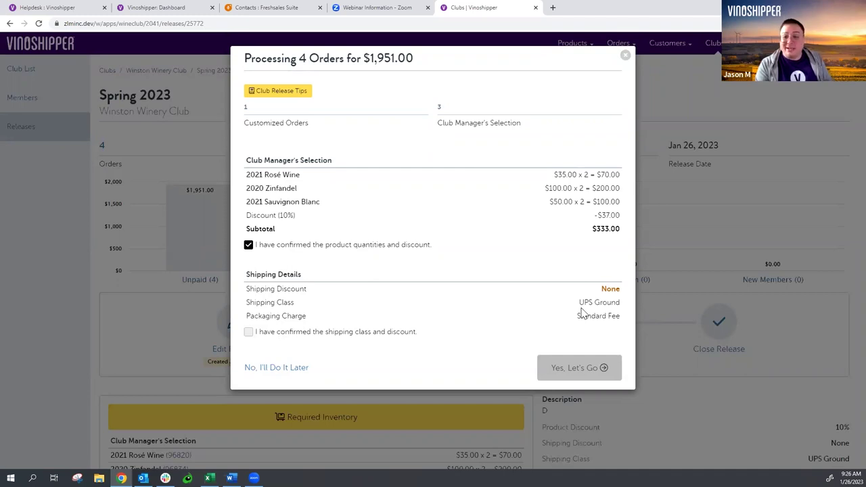
{"action": "left_click", "coordinate": [269, 333]}
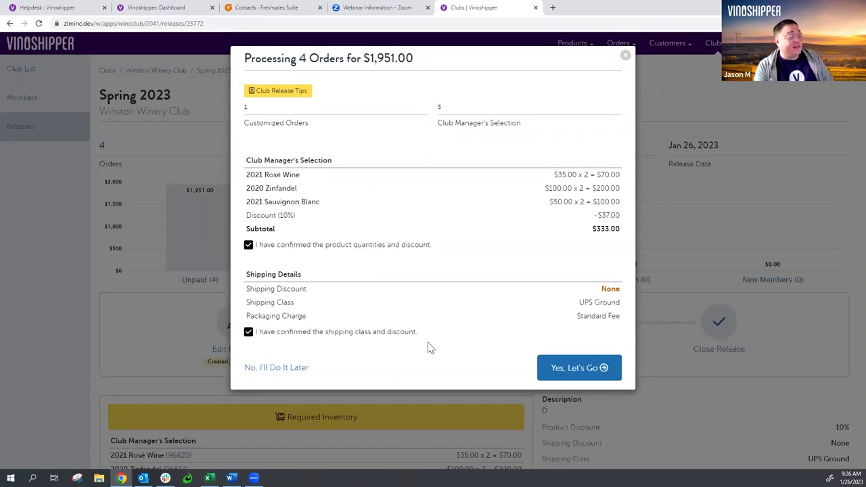
{"action": "left_click", "coordinate": [580, 367]}
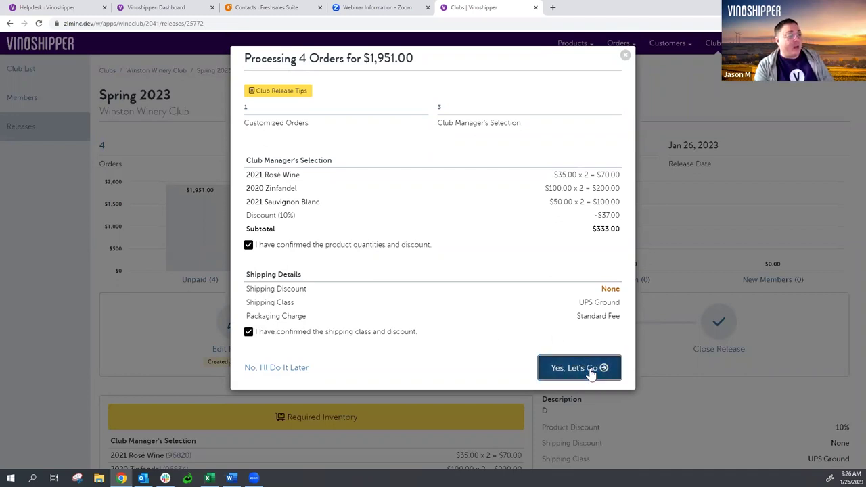
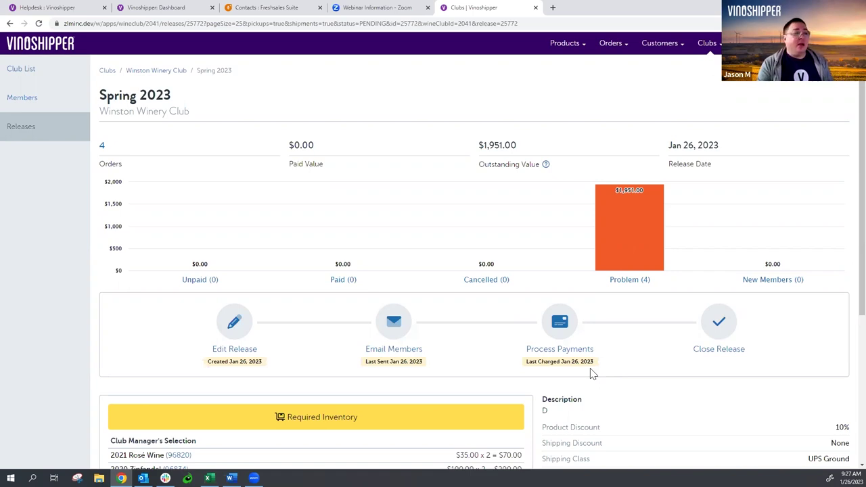
- Open the Spring 2023 release's Problem (4) orders list from the chart
{"action": "mouse_move", "coordinate": [625, 251]}
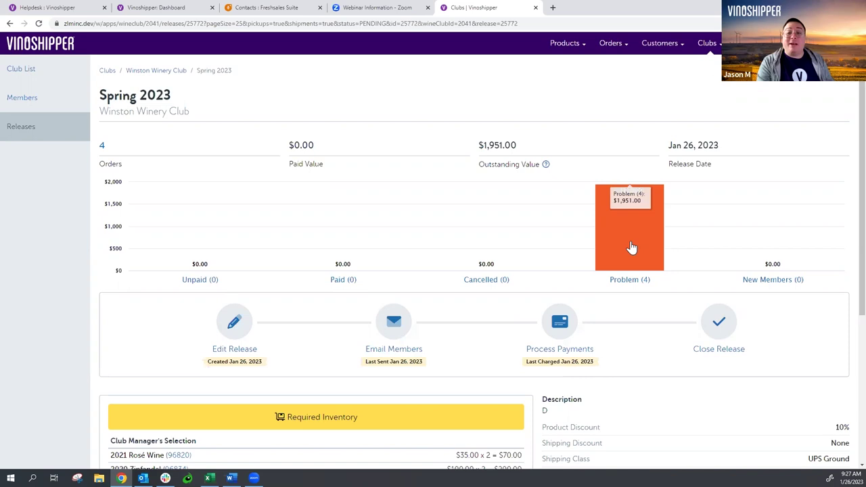
{"action": "left_click", "coordinate": [630, 247]}
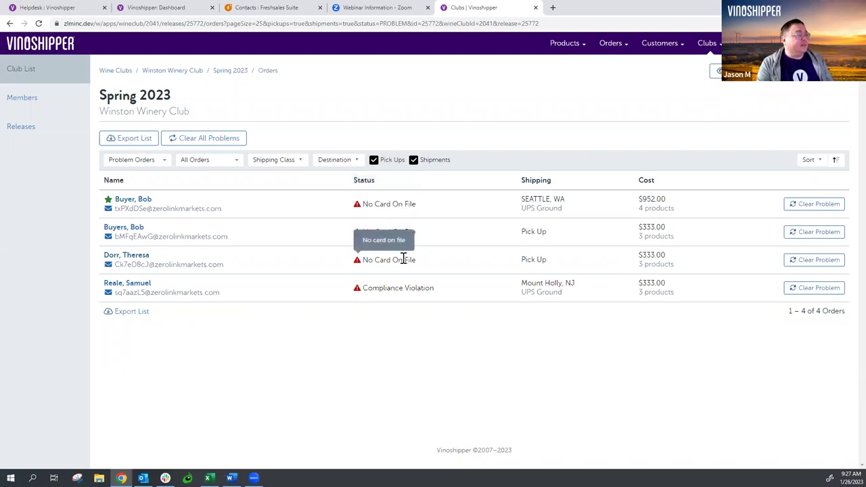
{"action": "mouse_move", "coordinate": [400, 290]}
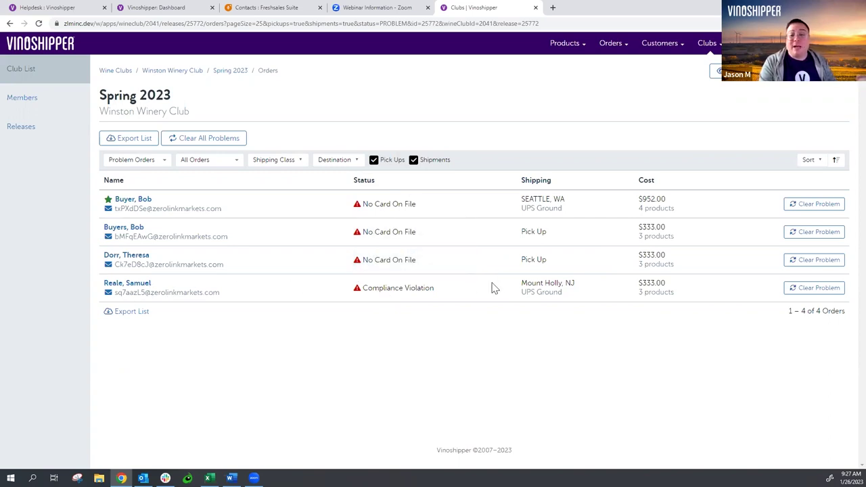
- Cancel the New Jersey Compliance Violation order with reason 'compliance', then reopen the problem orders list
{"action": "left_click", "coordinate": [126, 284]}
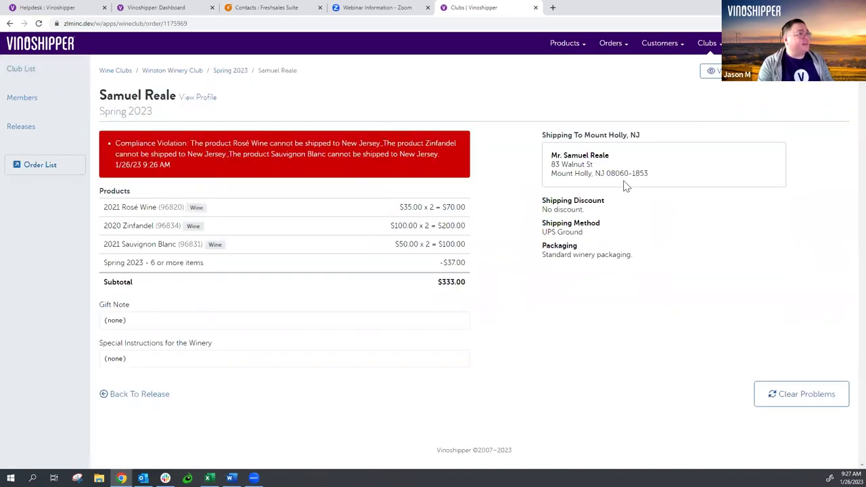
{"action": "left_click", "coordinate": [828, 78]}
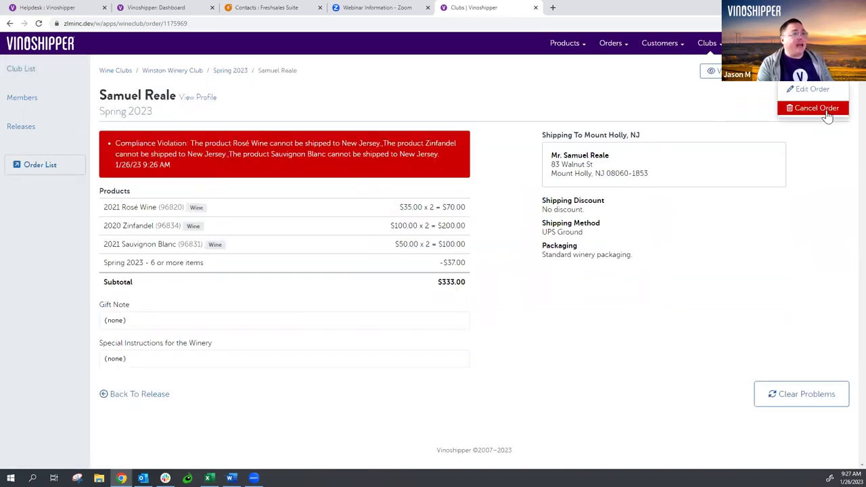
{"action": "left_click", "coordinate": [829, 113]}
{"action": "left_click", "coordinate": [482, 109]}
{"action": "type", "text": "compliance"}
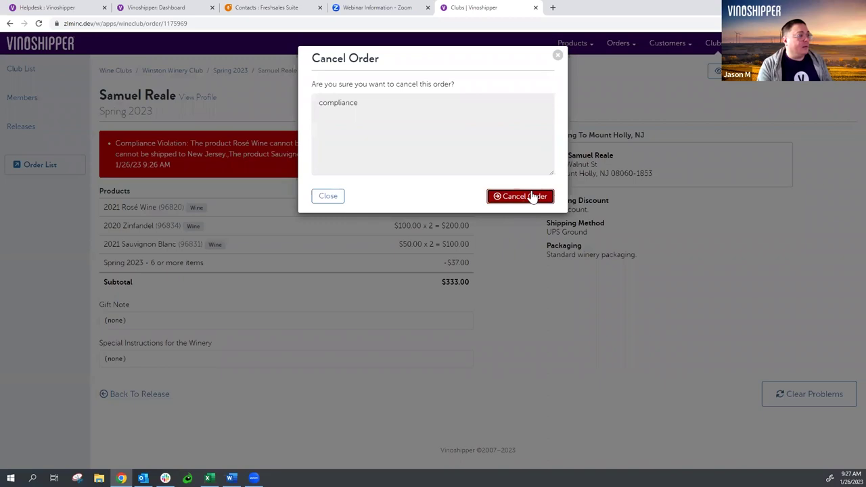
{"action": "left_click", "coordinate": [532, 196]}
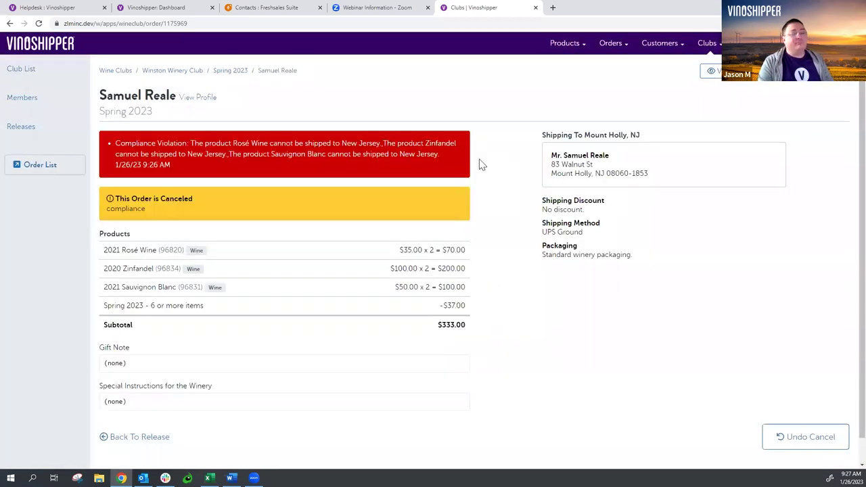
{"action": "left_click", "coordinate": [710, 71]}
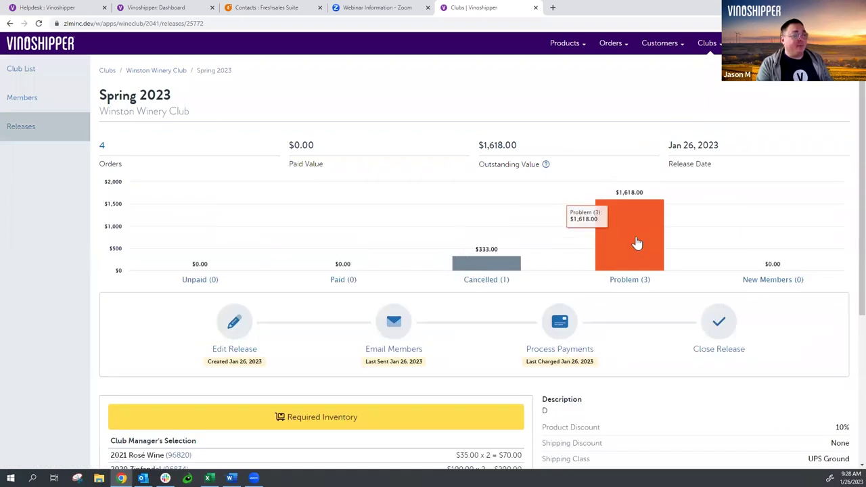
{"action": "left_click", "coordinate": [638, 243]}
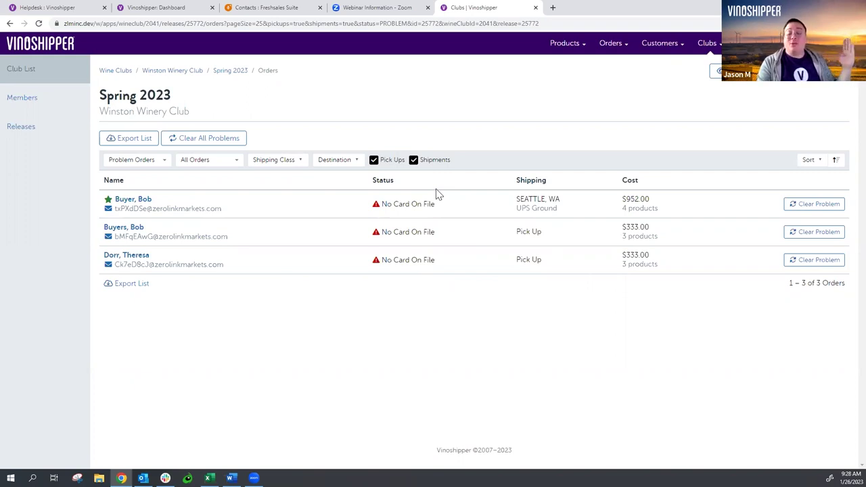
- Save a Visa card expiring 04/26 to the Seattle no-card customer's profile
{"action": "left_click", "coordinate": [147, 203]}
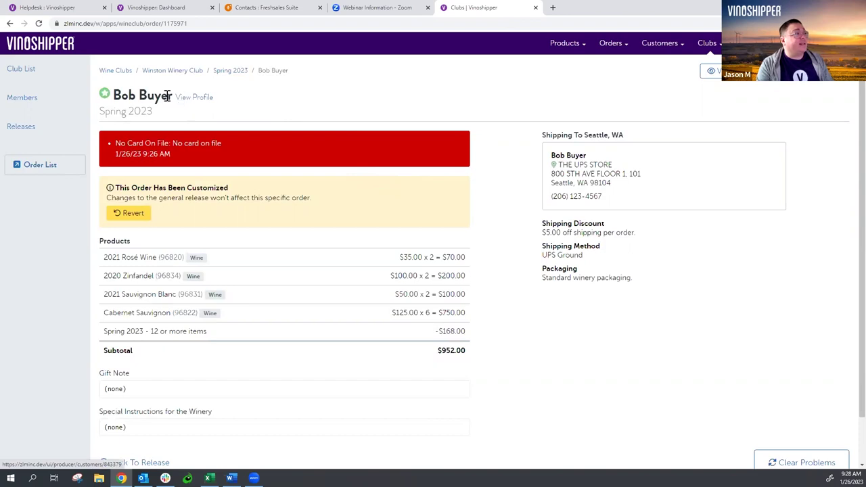
{"action": "left_click", "coordinate": [206, 101]}
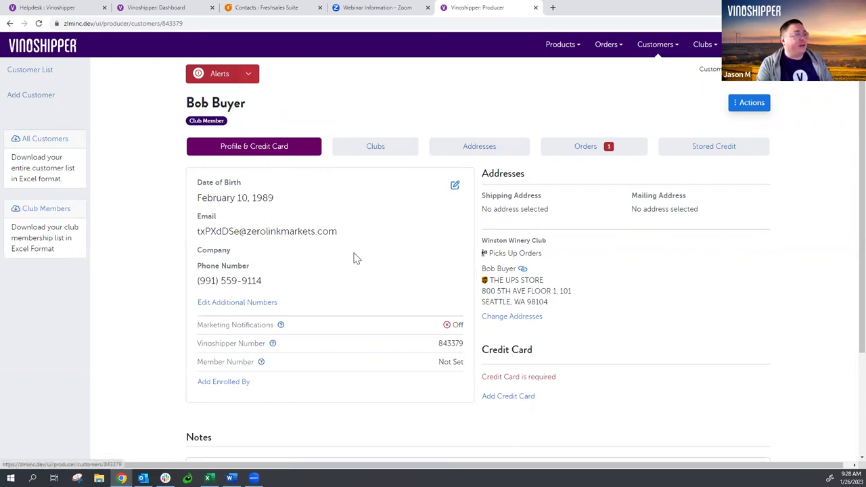
{"action": "left_click", "coordinate": [529, 398]}
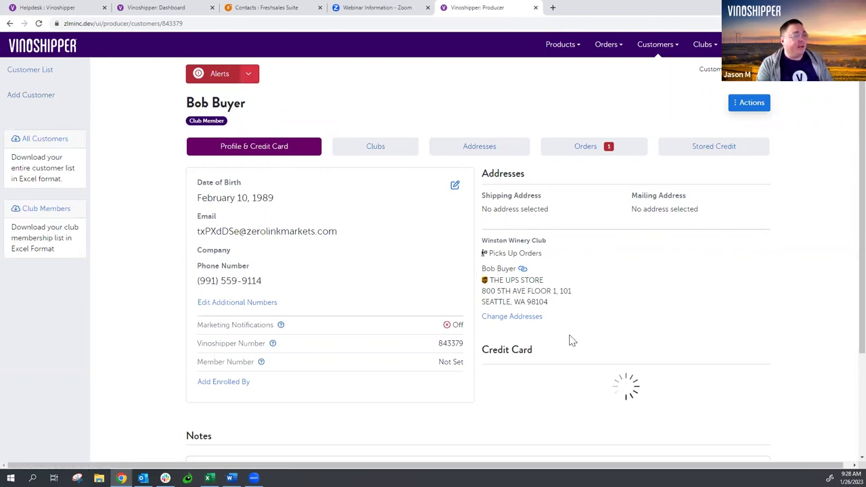
{"action": "left_click", "coordinate": [541, 381]}
{"action": "type", "text": "4"}
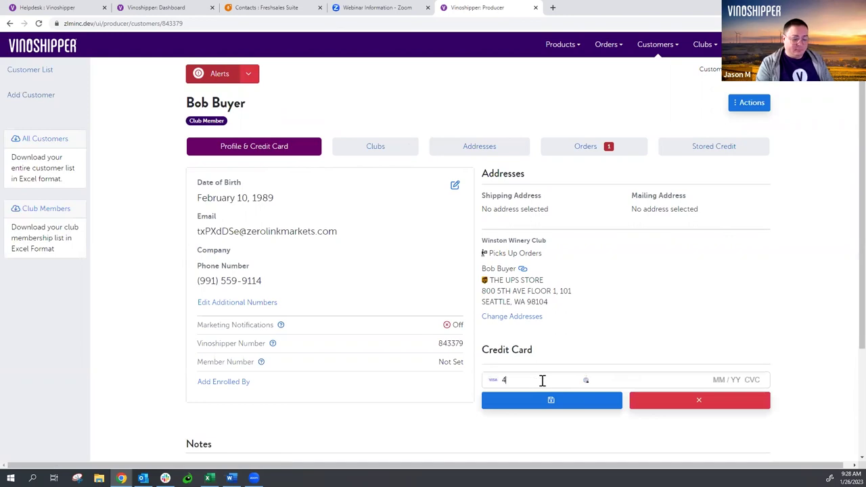
{"action": "type", "text": "242 4242 4242 "}
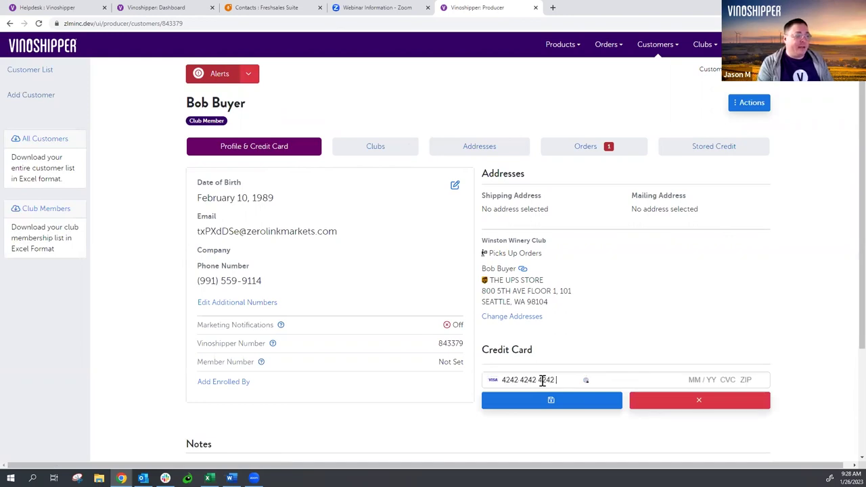
{"action": "type", "text": "4242 04 / 26 555 55555"}
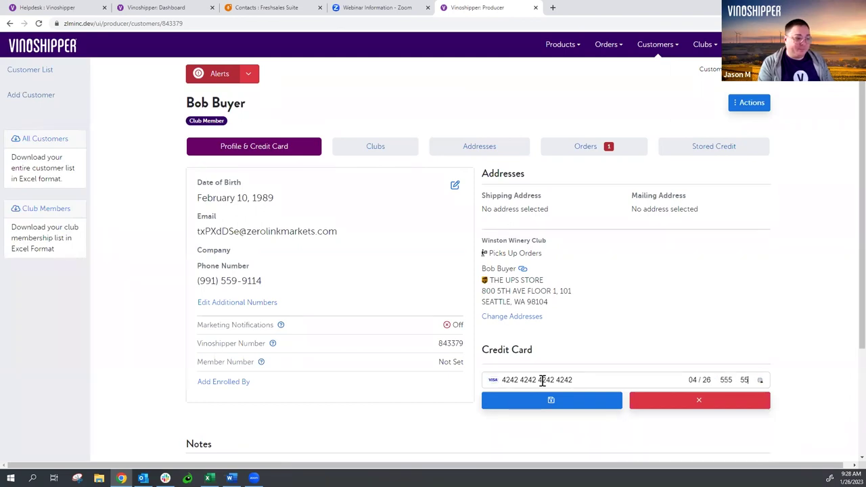
{"action": "left_click", "coordinate": [562, 403]}
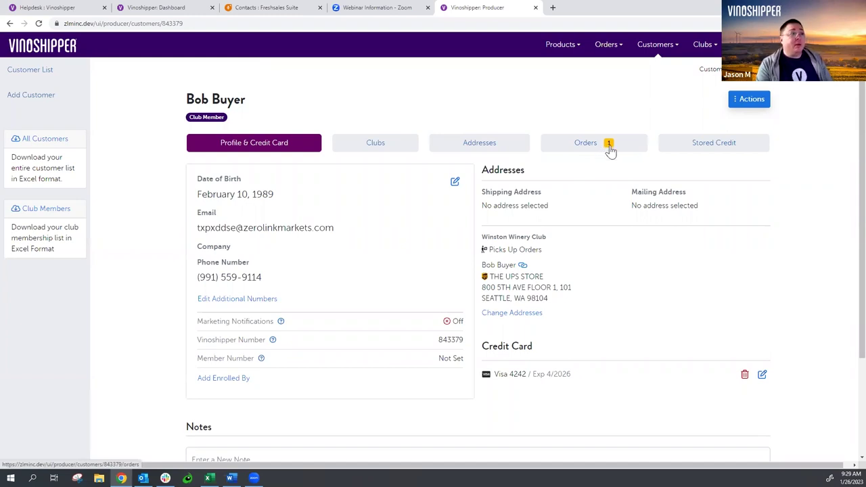
- Go to the Spring 2023 club release and check its unpaid orders
{"action": "left_click", "coordinate": [711, 47]}
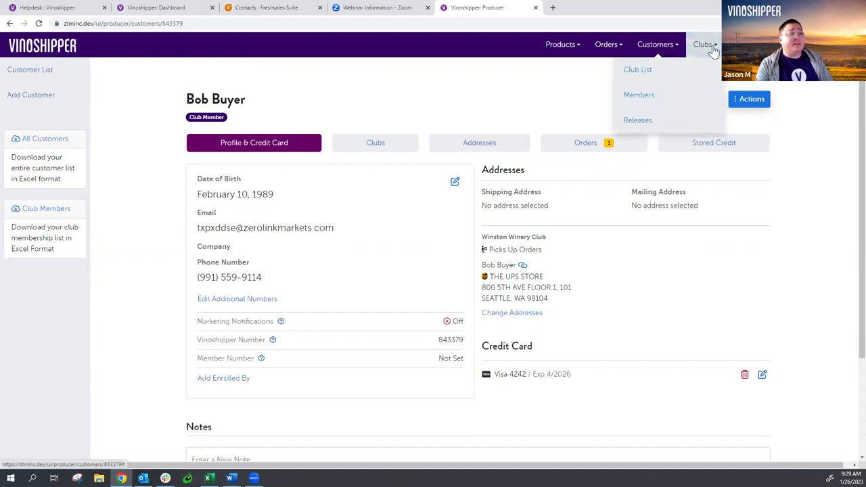
{"action": "left_click", "coordinate": [686, 119]}
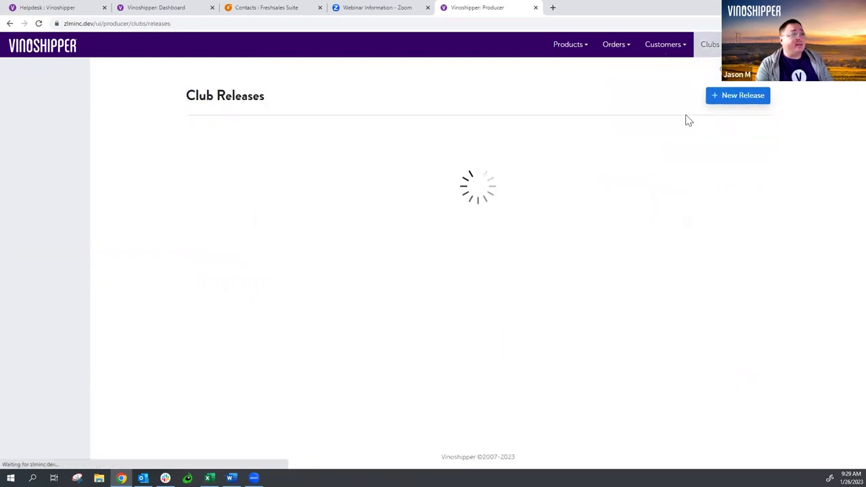
{"action": "left_click", "coordinate": [227, 206]}
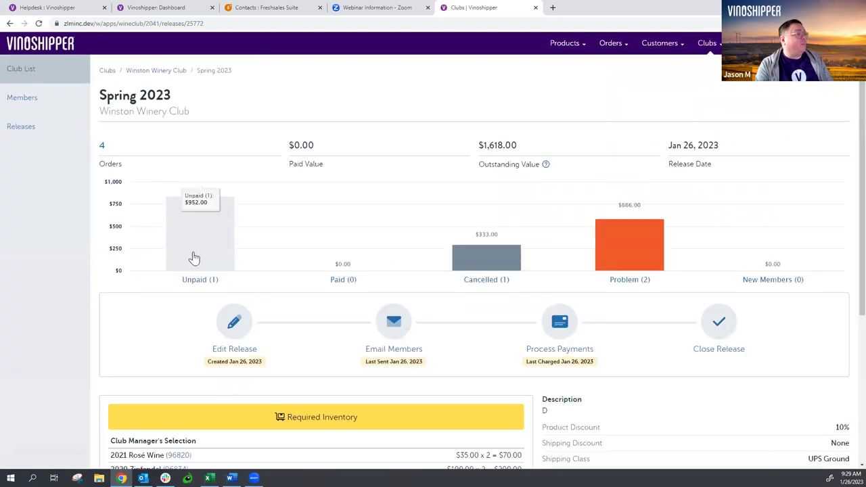
{"action": "left_click", "coordinate": [194, 258]}
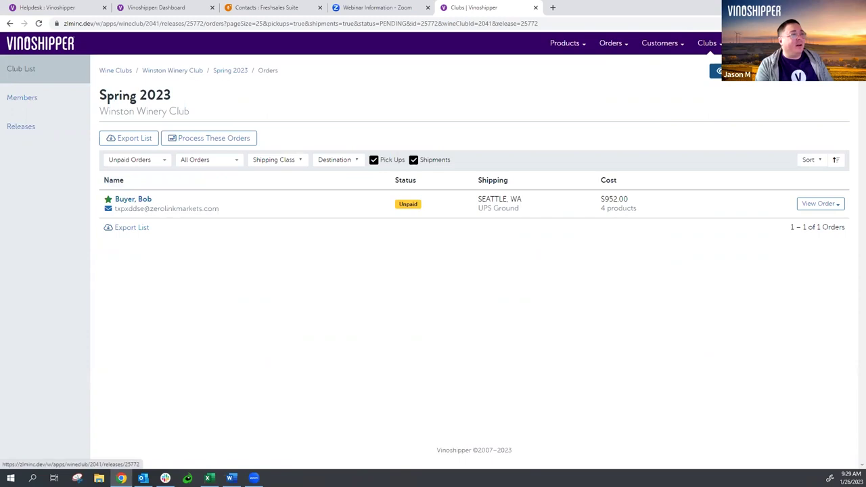
{"action": "left_click", "coordinate": [715, 71]}
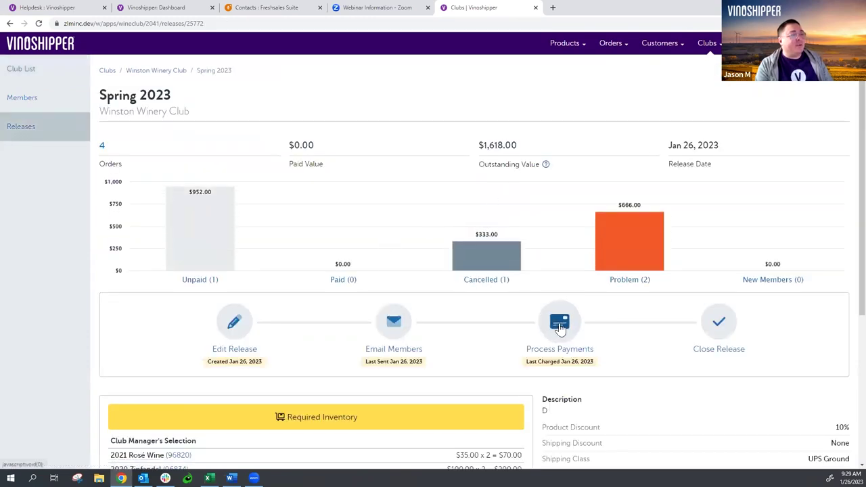
- Process the $952.00 unpaid payment, confirming quantities, discount and shipping class
{"action": "left_click", "coordinate": [559, 324]}
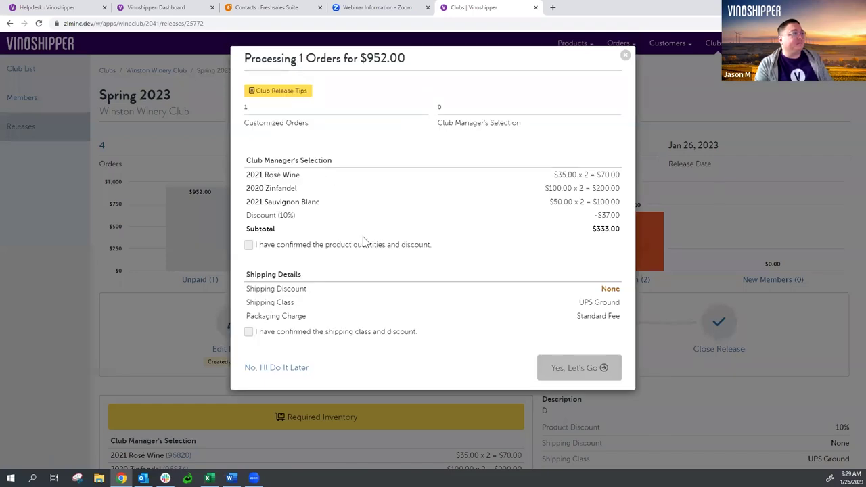
{"action": "left_click", "coordinate": [269, 247]}
{"action": "left_click", "coordinate": [266, 333]}
{"action": "left_click", "coordinate": [600, 367]}
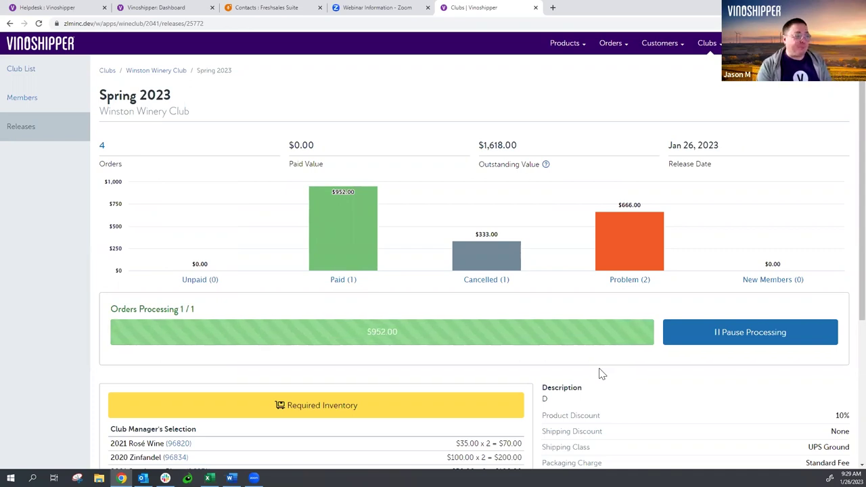
- Review the Spring 2023 release totals: $952.00 paid, $333.00 cancelled, $666.00 problem orders
{"action": "mouse_move", "coordinate": [632, 261]}
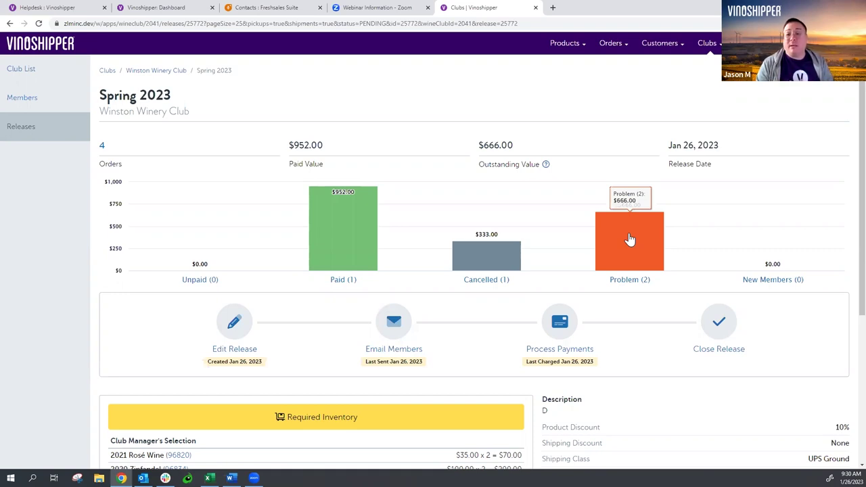
{"action": "mouse_move", "coordinate": [789, 239]}
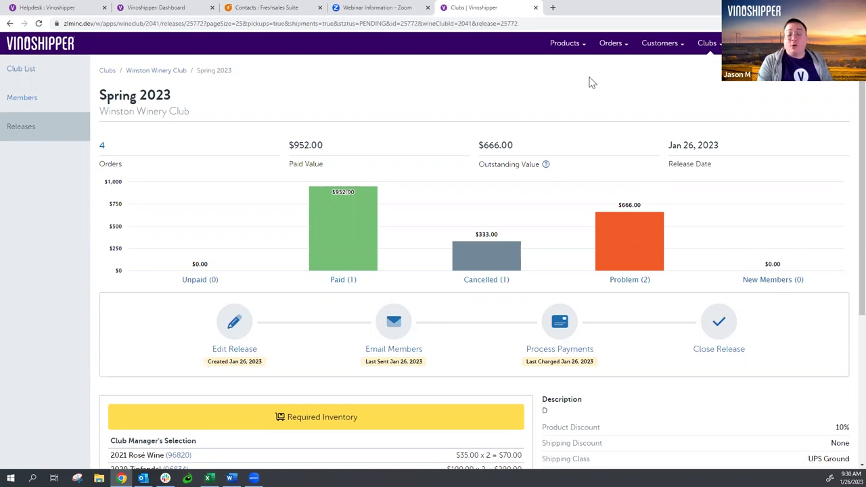
- Start a new customer and enter their email, first name and last name
{"action": "left_click", "coordinate": [672, 46]}
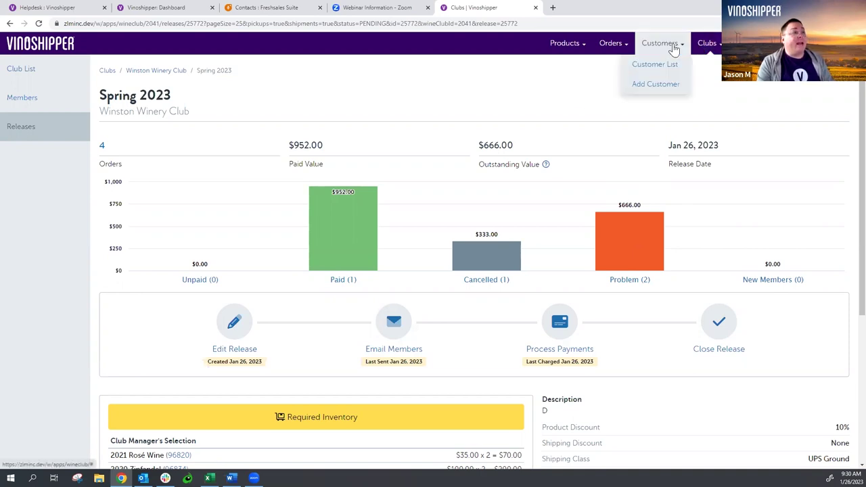
{"action": "left_click", "coordinate": [674, 92]}
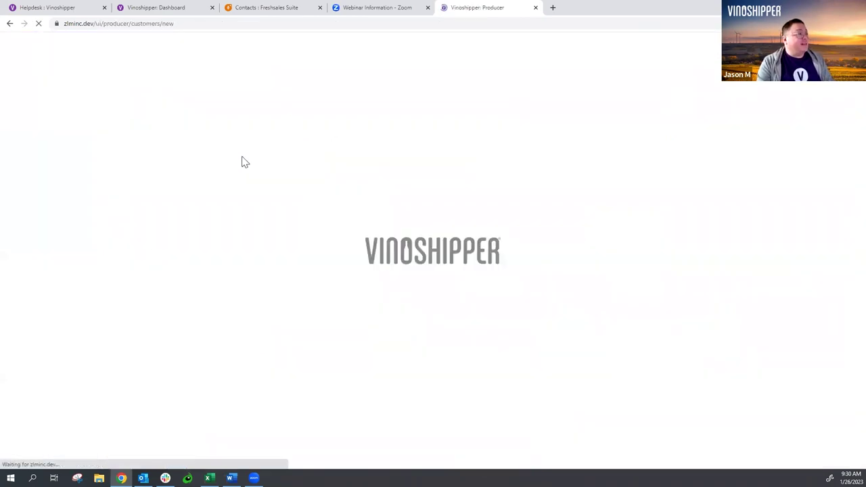
{"action": "left_click", "coordinate": [252, 131]}
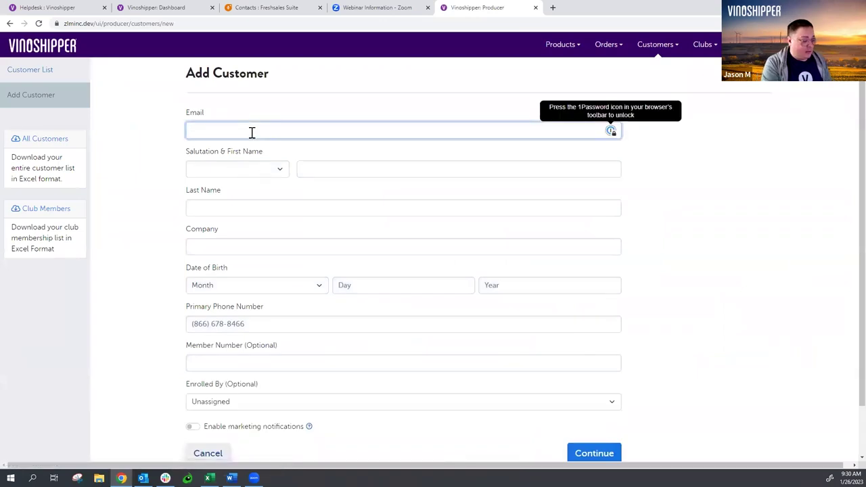
{"action": "type", "text": "test@test"}
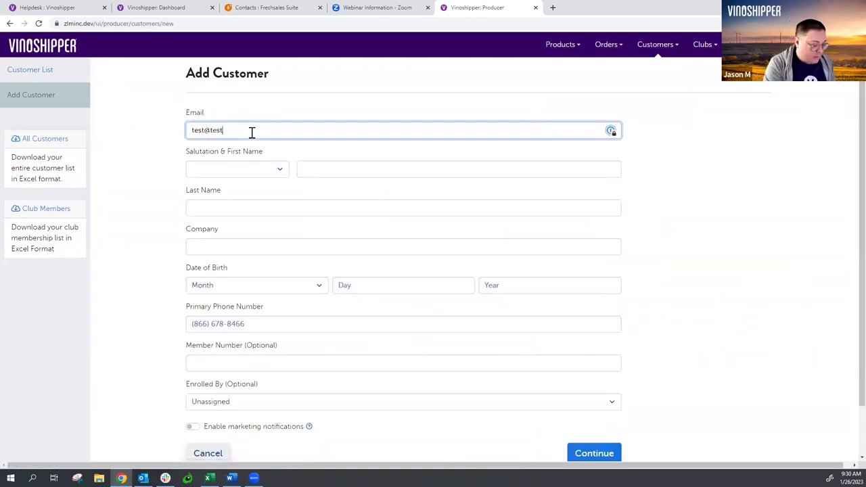
{"action": "type", "text": "1.com"}
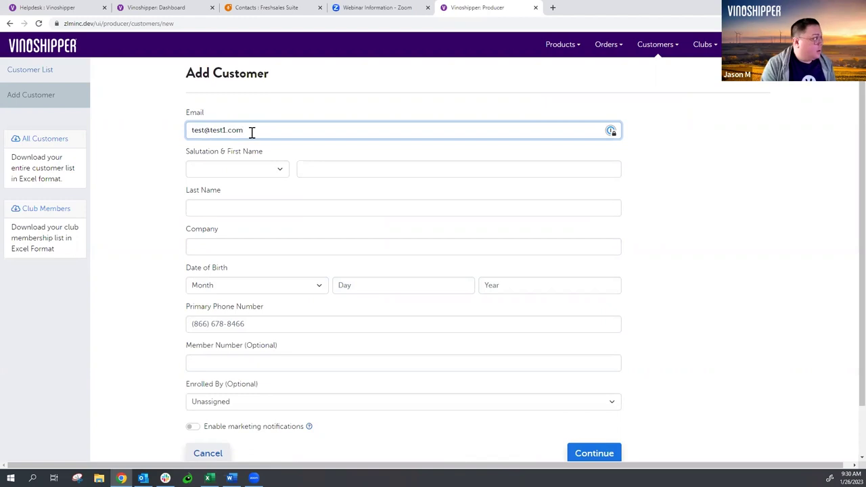
{"action": "key", "text": "Tab"}
{"action": "key", "text": "Tab"}
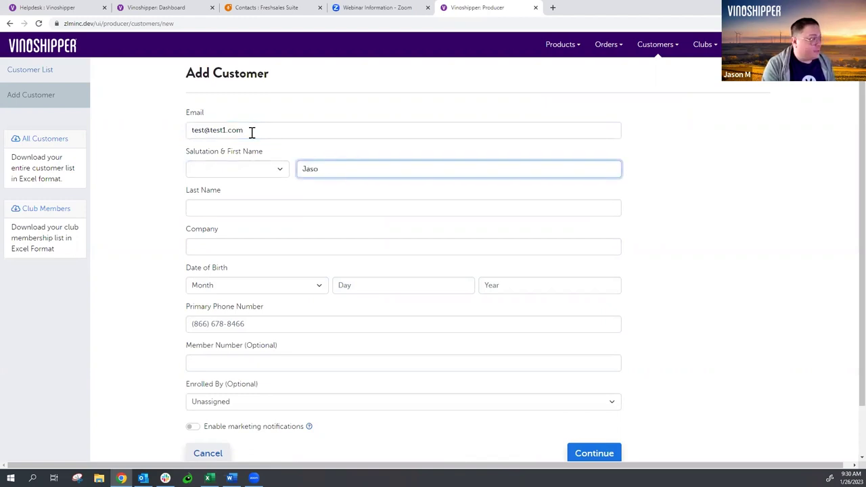
{"action": "key", "text": "Tab"}
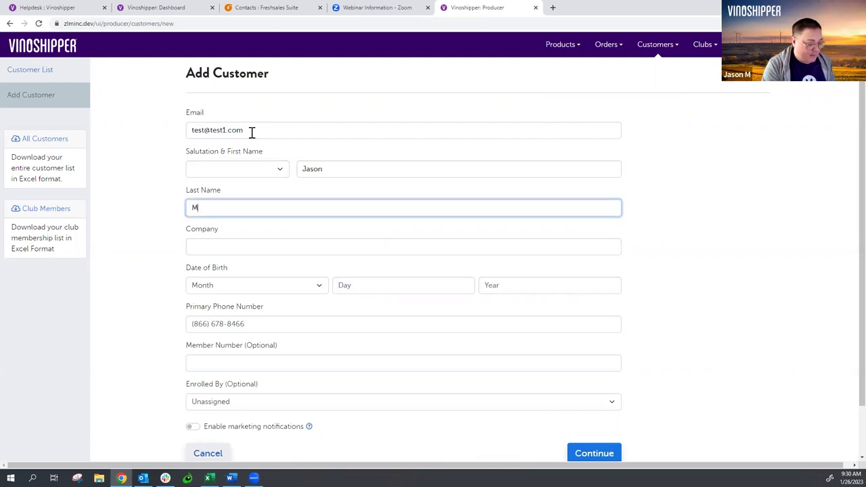
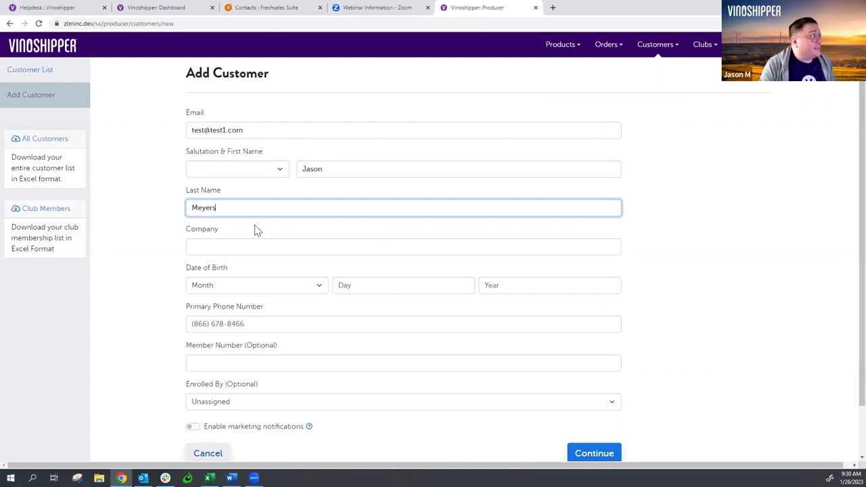
- Set birth date January 1, 1960, add the primary phone number, and save the customer
{"action": "left_click", "coordinate": [266, 289]}
{"action": "left_click", "coordinate": [264, 306]}
{"action": "key", "text": "Tab"}
{"action": "type", "text": "1"}
{"action": "key", "text": "Tab"}
{"action": "type", "text": "1960"}
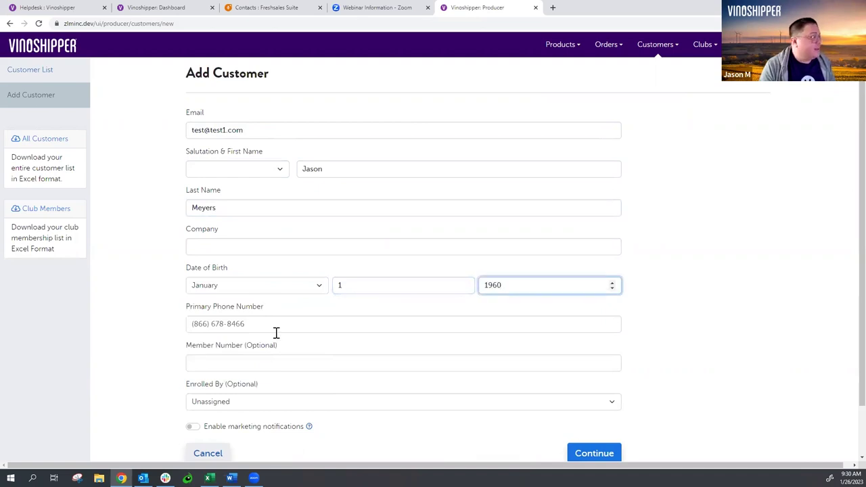
{"action": "key", "text": "Tab"}
{"action": "type", "text": "55"}
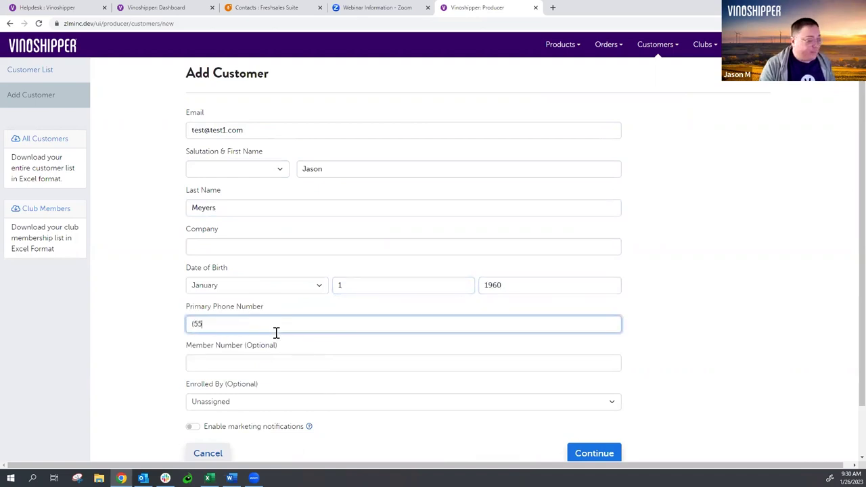
{"action": "type", "text": "5) 555-5555"}
{"action": "key", "text": "Tab"}
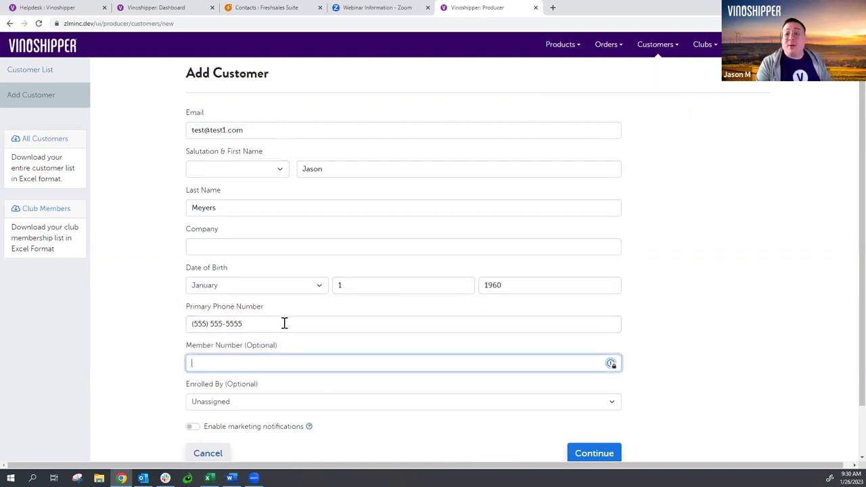
{"action": "scroll", "coordinate": [289, 321], "scroll_direction": "down", "scroll_amount": 1}
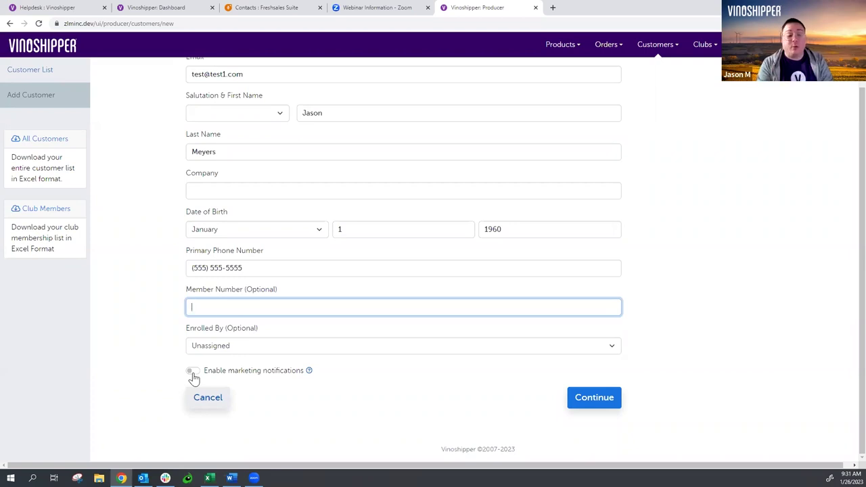
{"action": "left_click", "coordinate": [592, 401]}
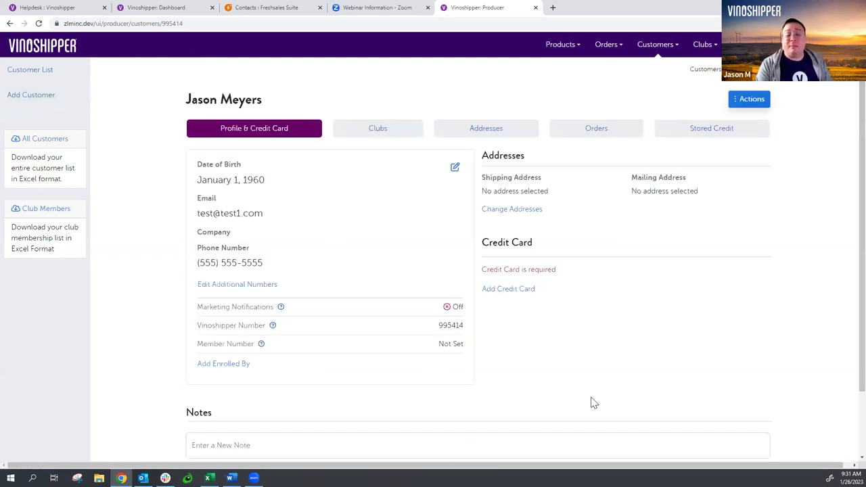
- Save a Visa card expiring 02/26 with CVC and ZIP to the new customer's profile
{"action": "left_click", "coordinate": [526, 296]}
{"action": "left_click", "coordinate": [545, 273]}
{"action": "type", "text": "4242424242424242026"}
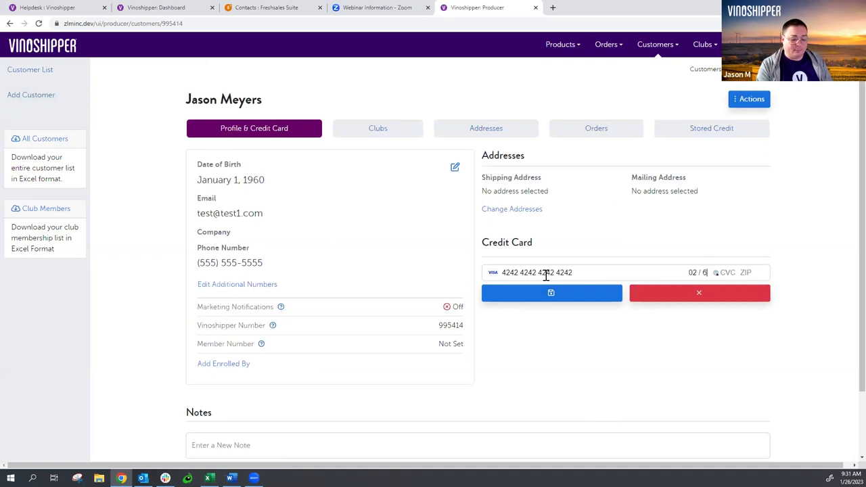
{"action": "type", "text": "2555555"}
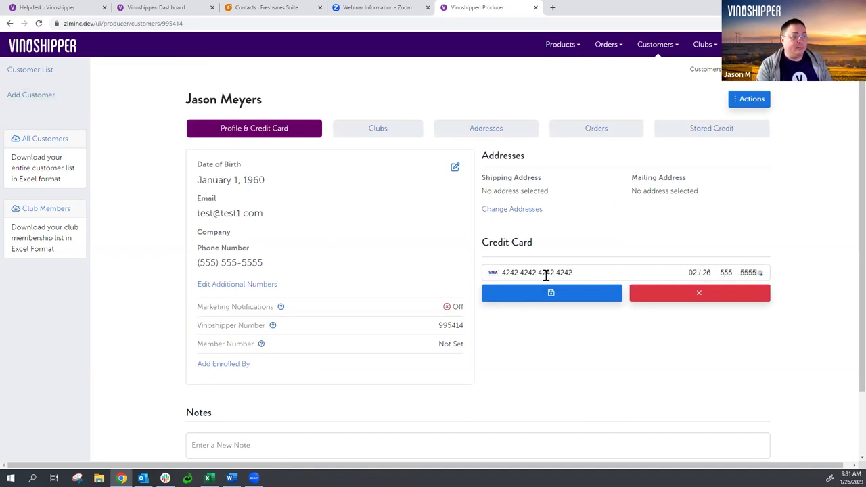
{"action": "left_click", "coordinate": [575, 299]}
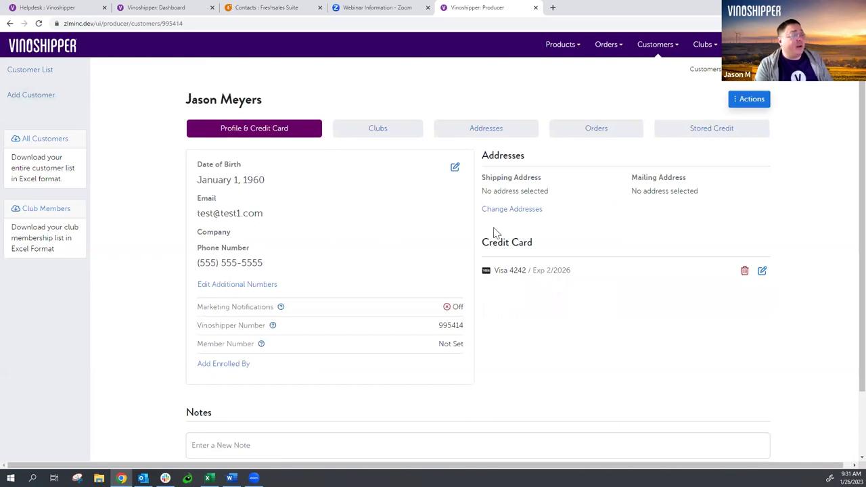
- Choose the Winston Winery Club as the customer's new club membership
{"action": "left_click", "coordinate": [384, 132]}
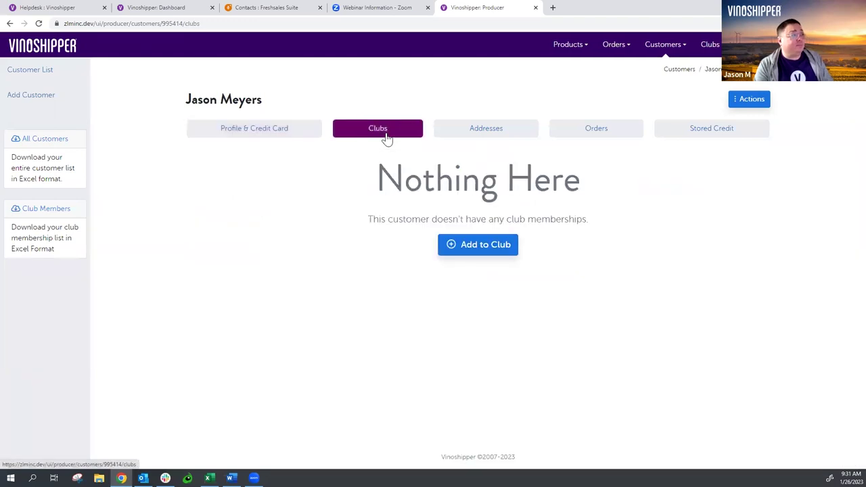
{"action": "left_click", "coordinate": [494, 250]}
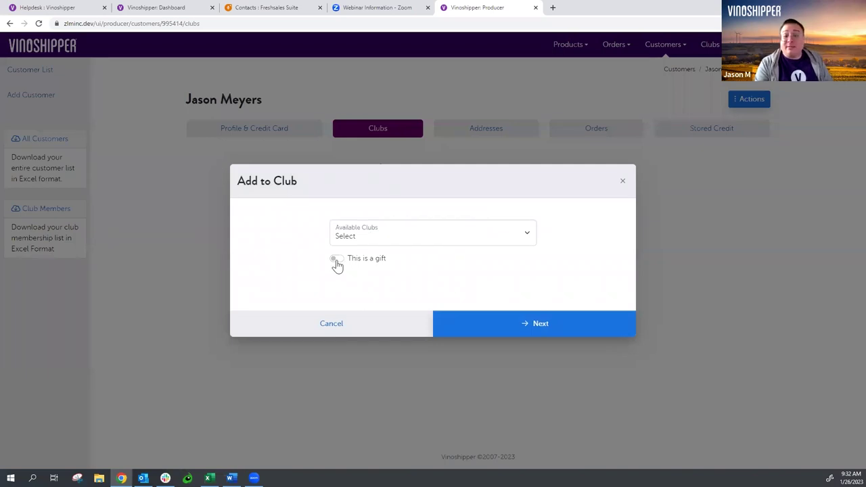
{"action": "left_click", "coordinate": [392, 242]}
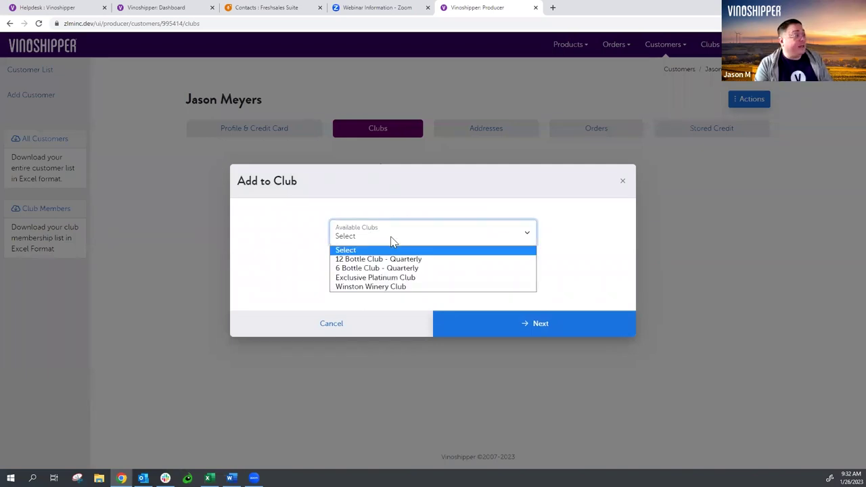
{"action": "left_click", "coordinate": [421, 289]}
{"action": "left_click", "coordinate": [539, 328]}
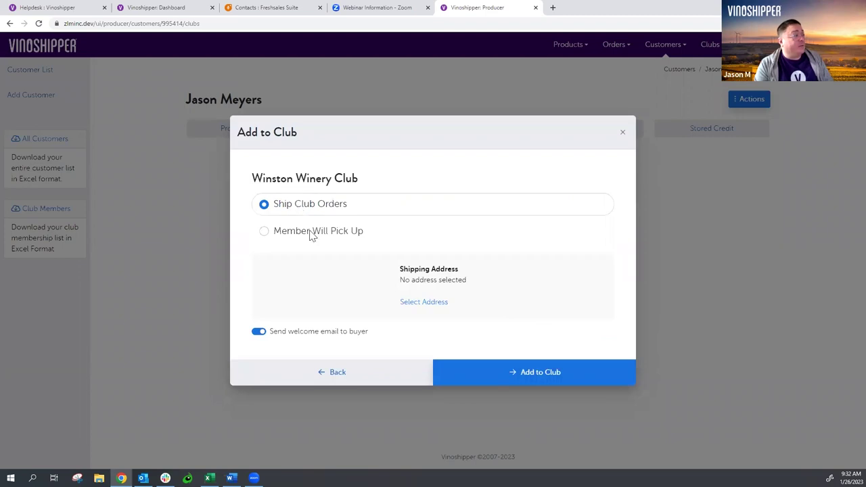
- Add and verify the customer's street address and ZIP as club shipping address, then join the club
{"action": "left_click", "coordinate": [423, 302]}
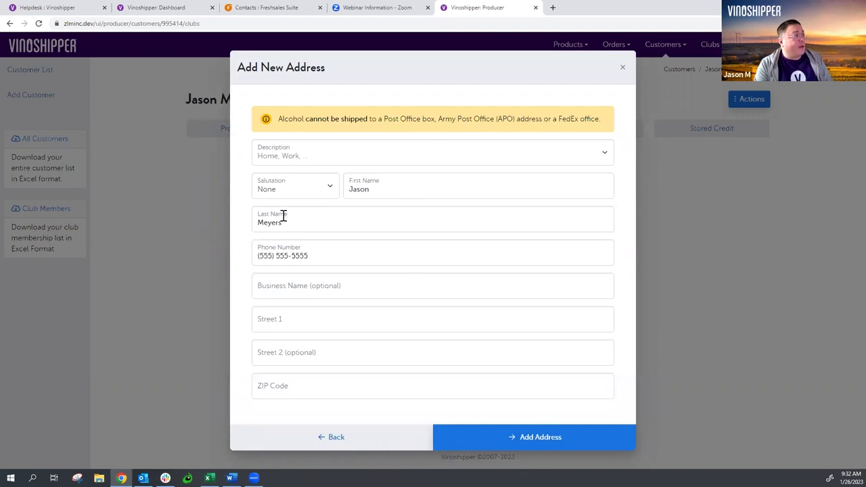
{"action": "left_click", "coordinate": [325, 324]}
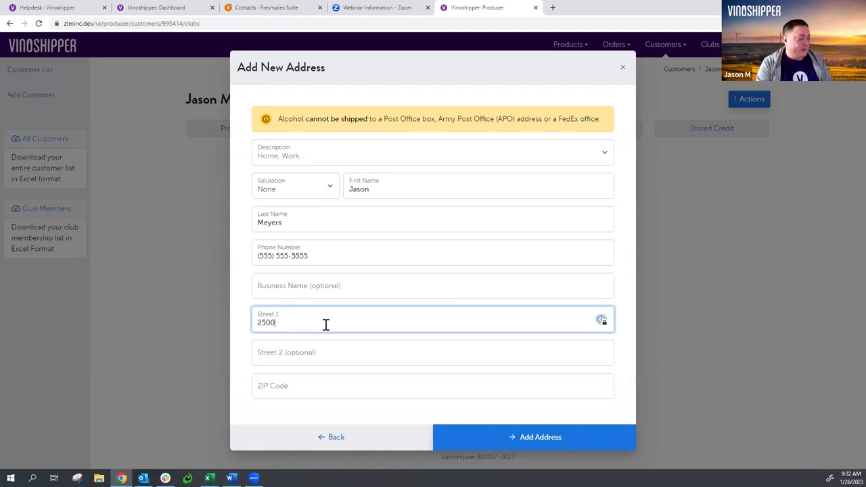
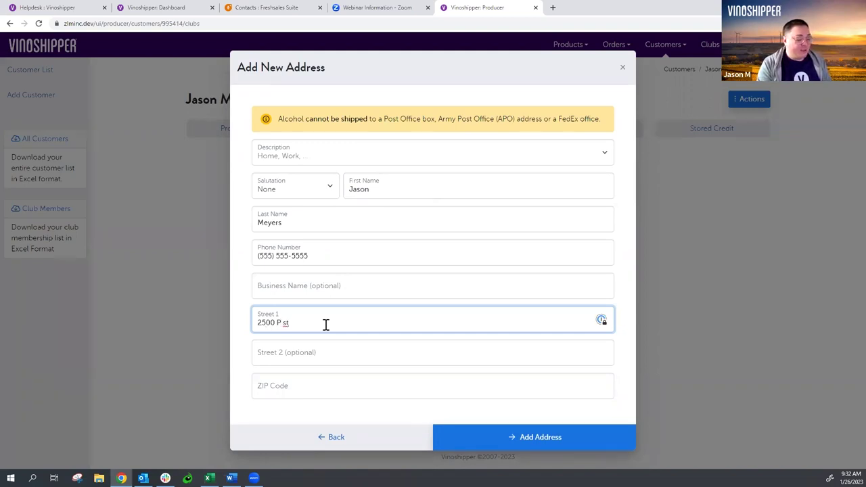
{"action": "key", "text": "Tab"}
{"action": "key", "text": "Tab"}
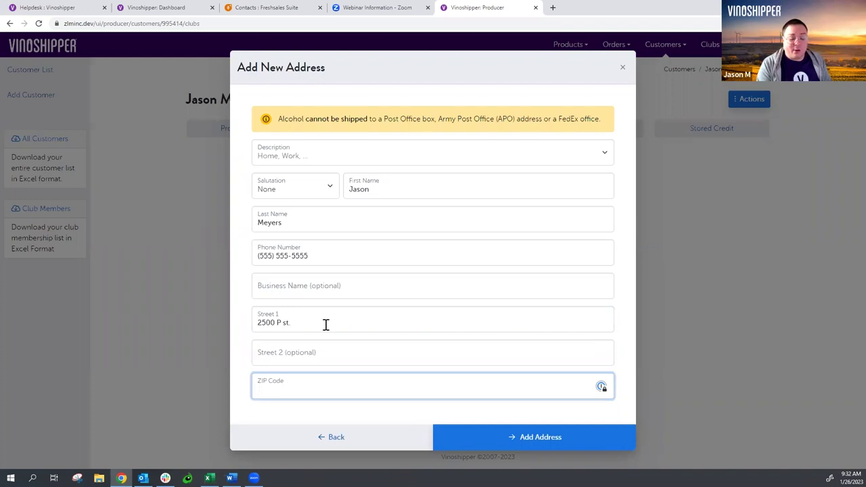
{"action": "type", "text": "95816"}
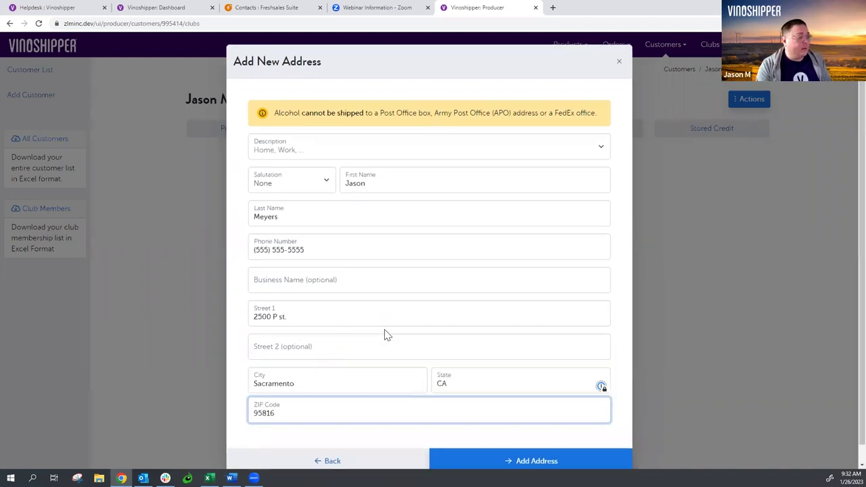
{"action": "left_click", "coordinate": [562, 442]}
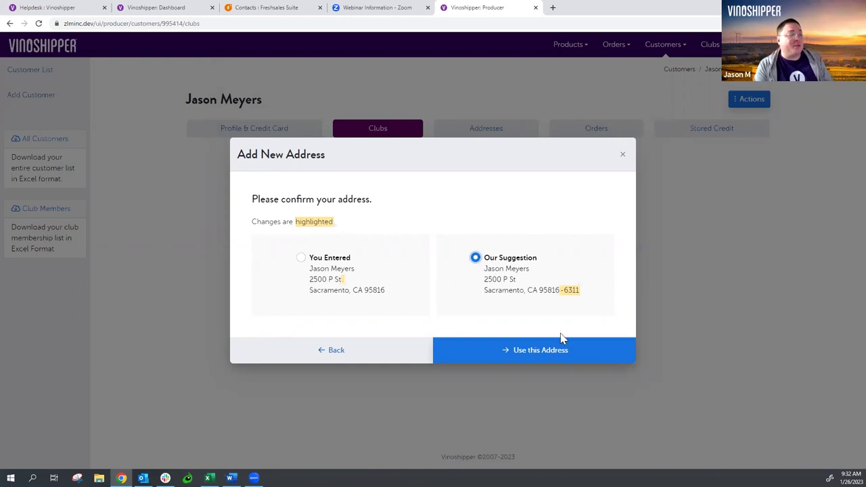
{"action": "left_click", "coordinate": [560, 351]}
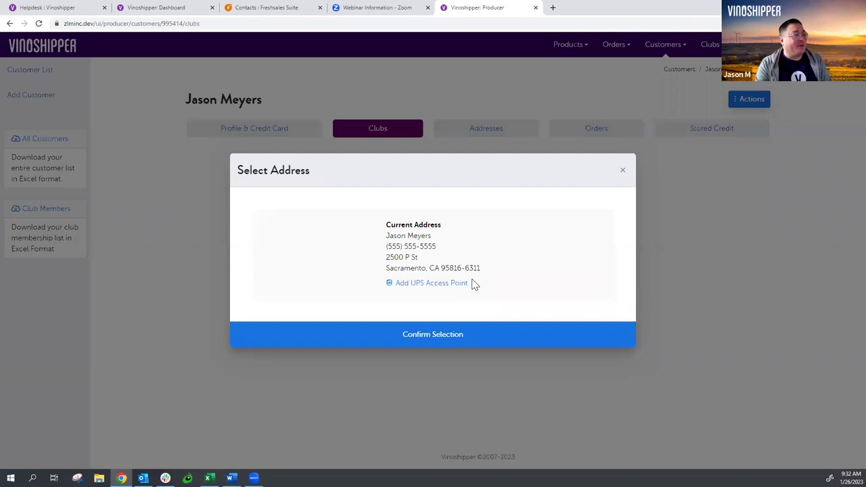
{"action": "left_click", "coordinate": [443, 338]}
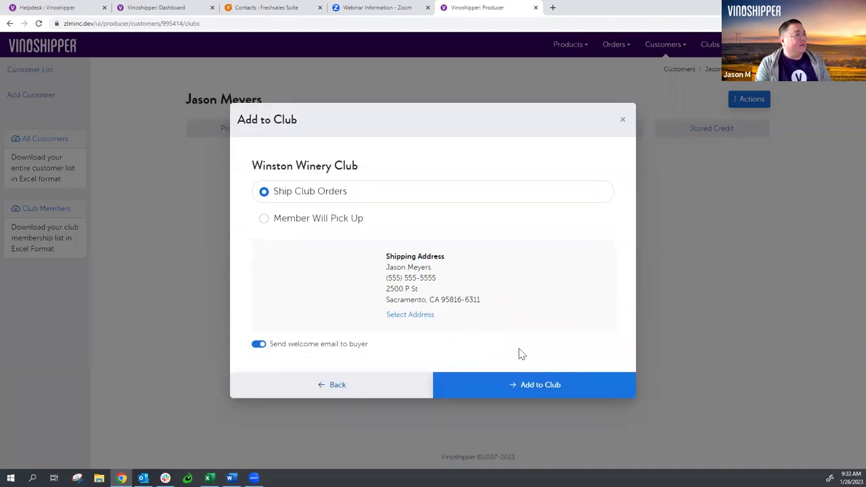
{"action": "left_click", "coordinate": [549, 391]}
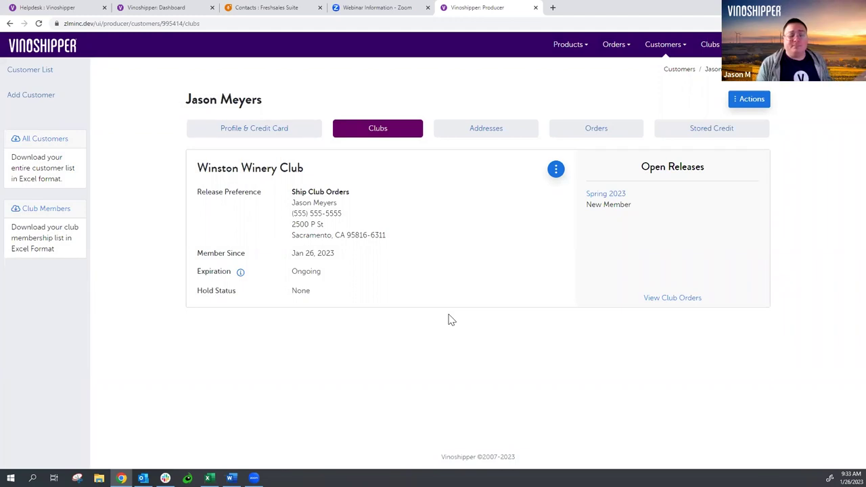
- Add all new members to the Spring 2023 release, creating the $333.00 unpaid order
{"action": "left_click", "coordinate": [718, 54]}
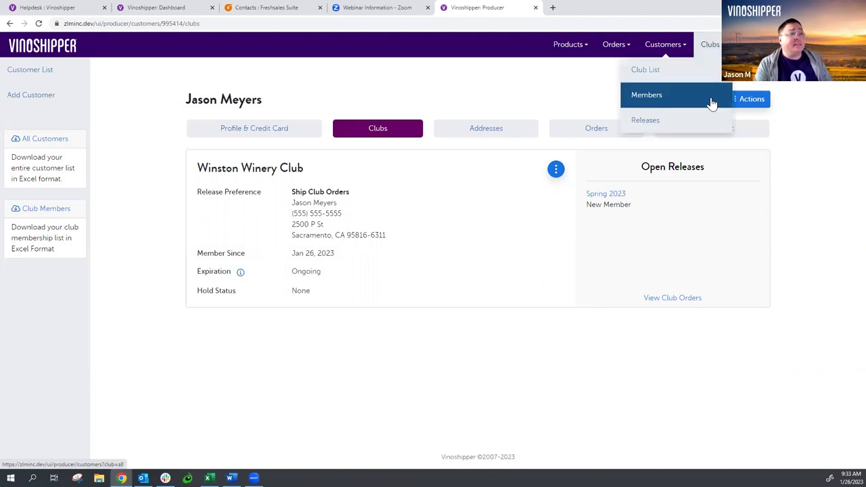
{"action": "left_click", "coordinate": [709, 118]}
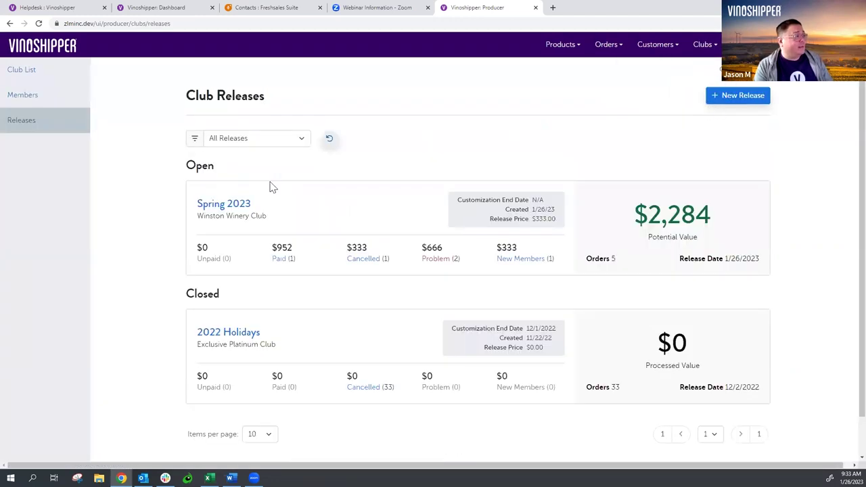
{"action": "left_click", "coordinate": [246, 209]}
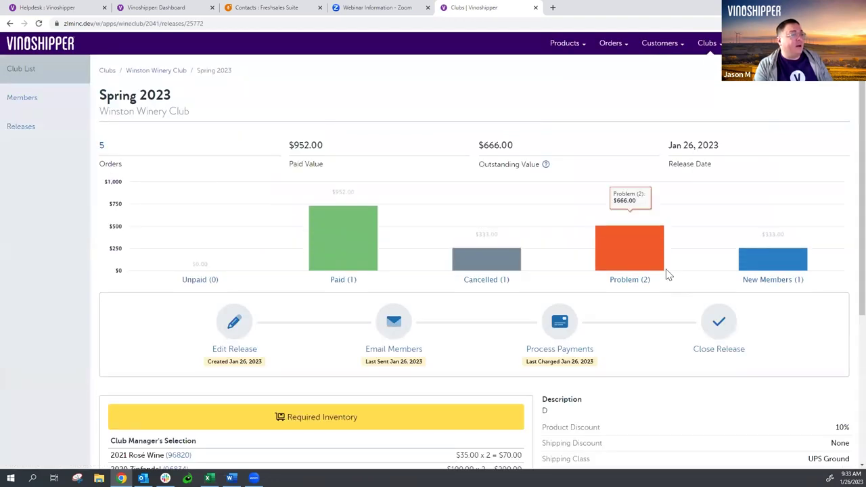
{"action": "mouse_move", "coordinate": [787, 265]}
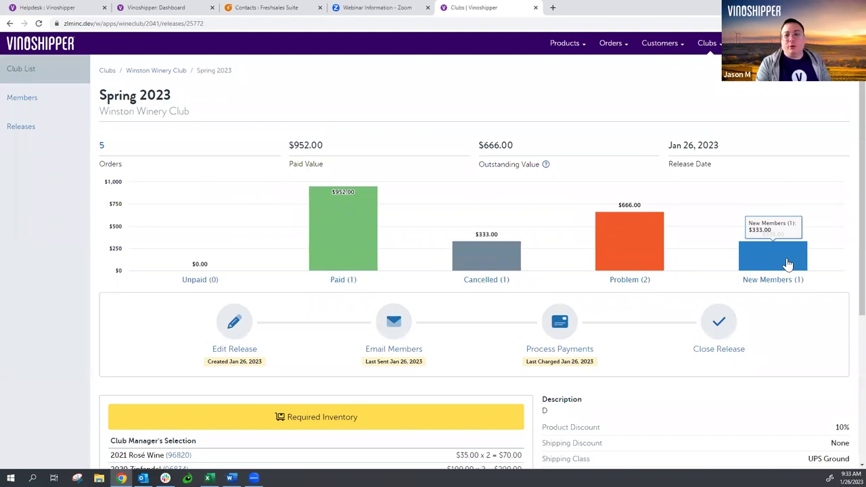
{"action": "left_click", "coordinate": [786, 265]}
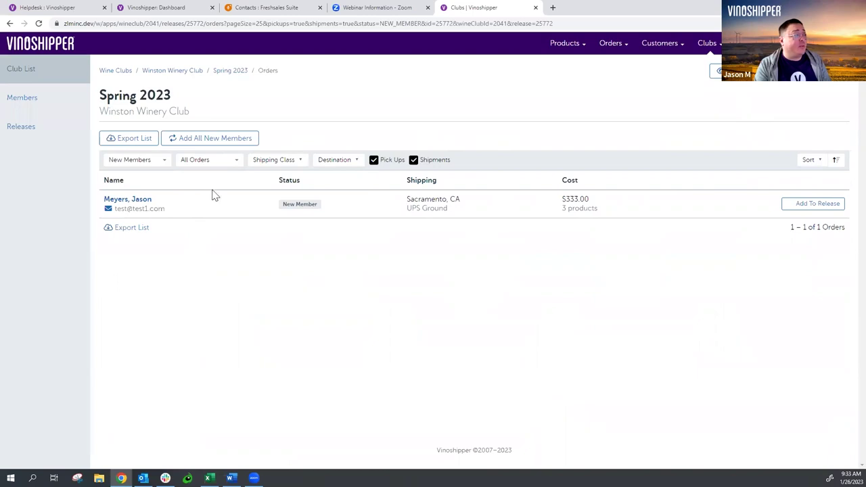
{"action": "left_click", "coordinate": [229, 138]}
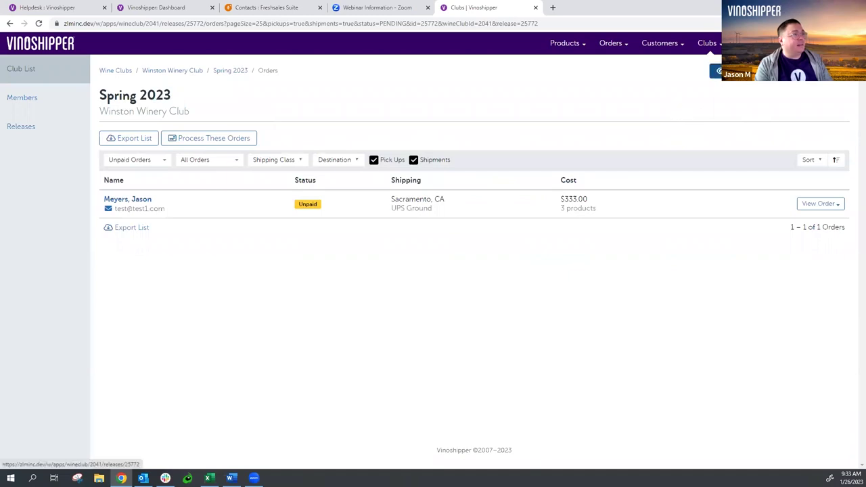
{"action": "left_click", "coordinate": [230, 71]}
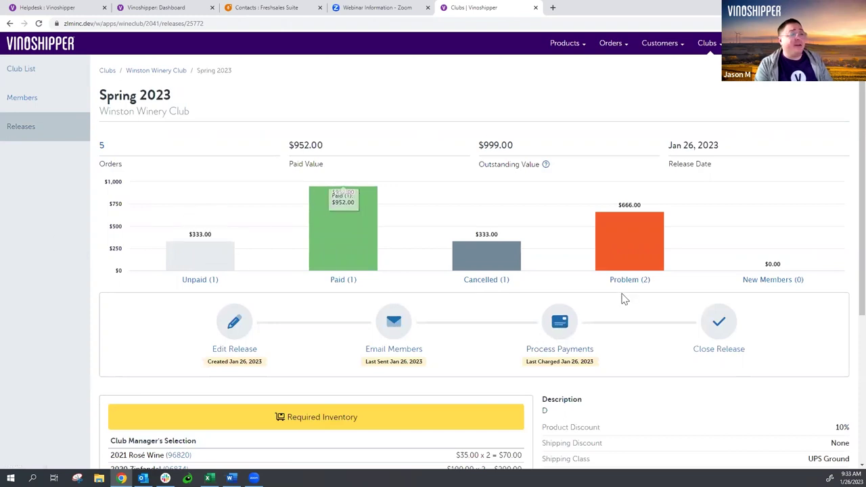
- Process the pending Spring 2023 payment, confirming quantities, discount and shipping class
{"action": "left_click", "coordinate": [561, 328]}
{"action": "left_click", "coordinate": [315, 207]}
{"action": "left_click", "coordinate": [351, 297]}
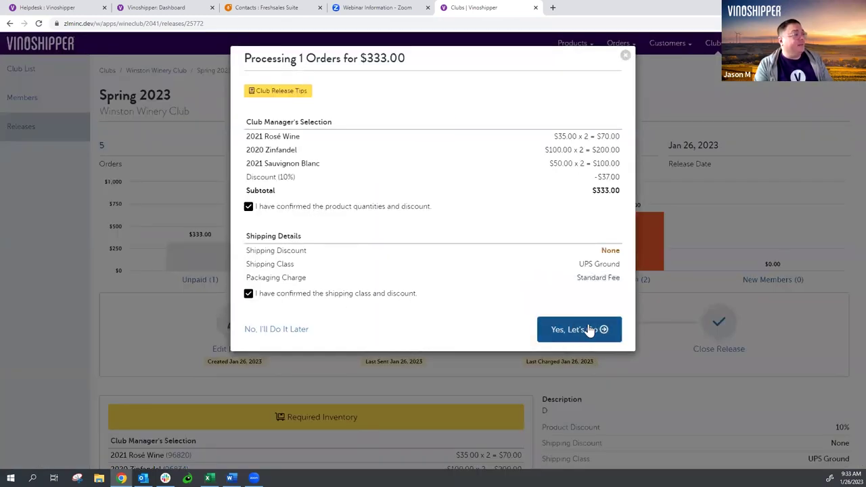
{"action": "left_click", "coordinate": [588, 329]}
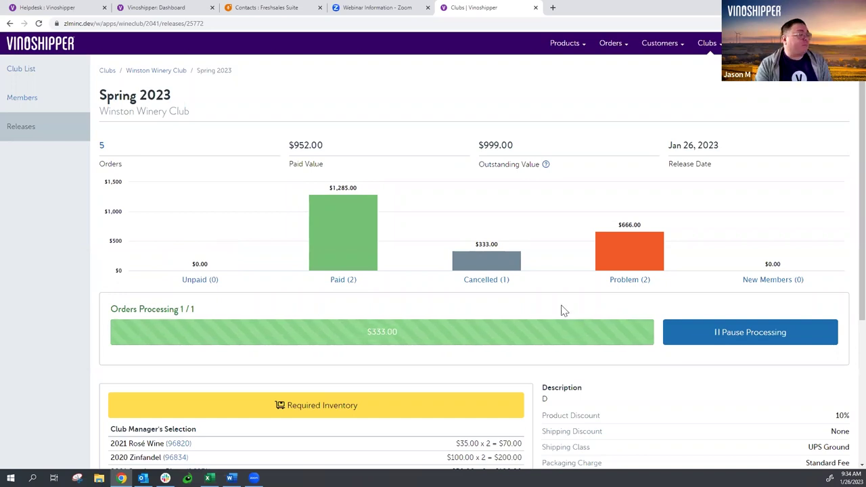
- Review cancelled and paid orders, then open the $952.00 paid order's details
{"action": "left_click", "coordinate": [499, 263]}
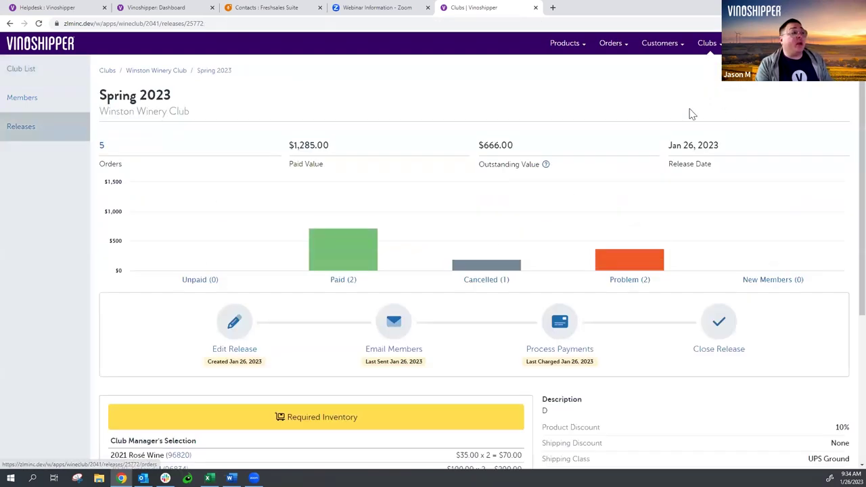
{"action": "left_click", "coordinate": [330, 261]}
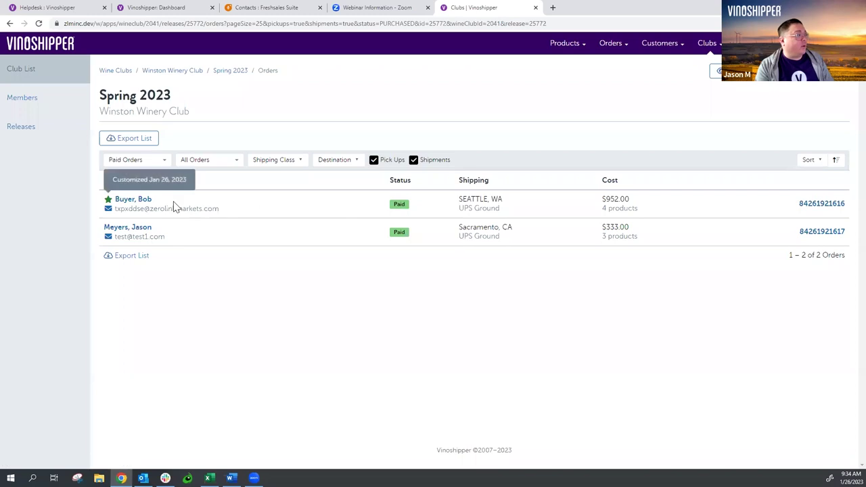
{"action": "left_click", "coordinate": [813, 204]}
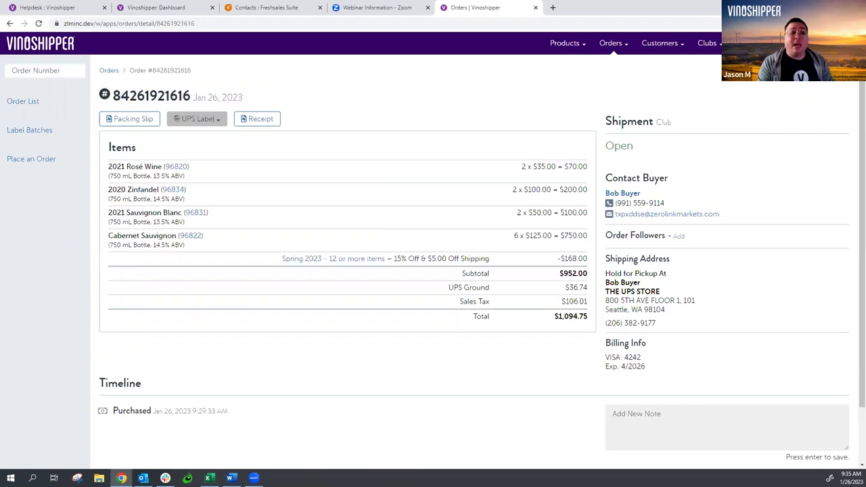
- Choose Change Shipping from the order's actions dropdown to reach the Change Destination step
{"action": "left_click", "coordinate": [833, 71]}
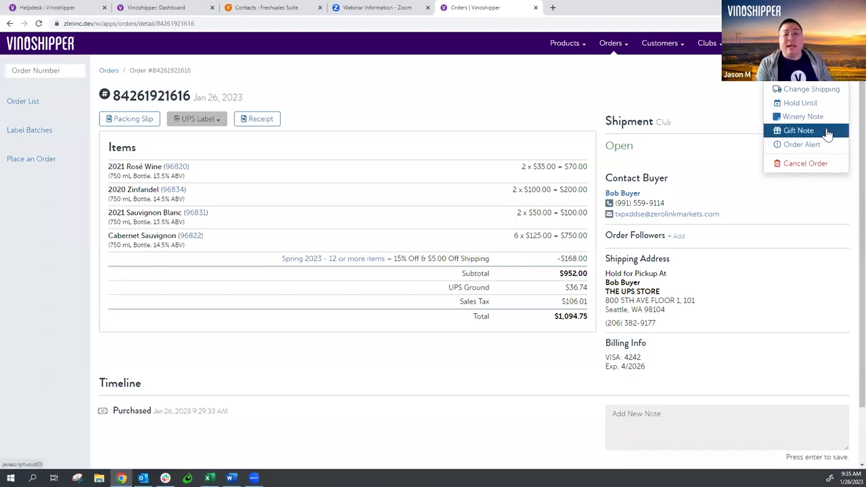
{"action": "left_click", "coordinate": [650, 103]}
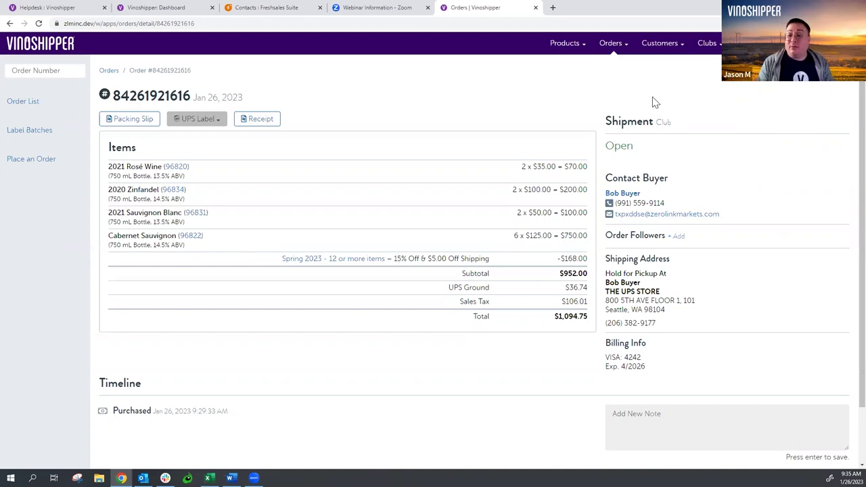
{"action": "left_click", "coordinate": [811, 70]}
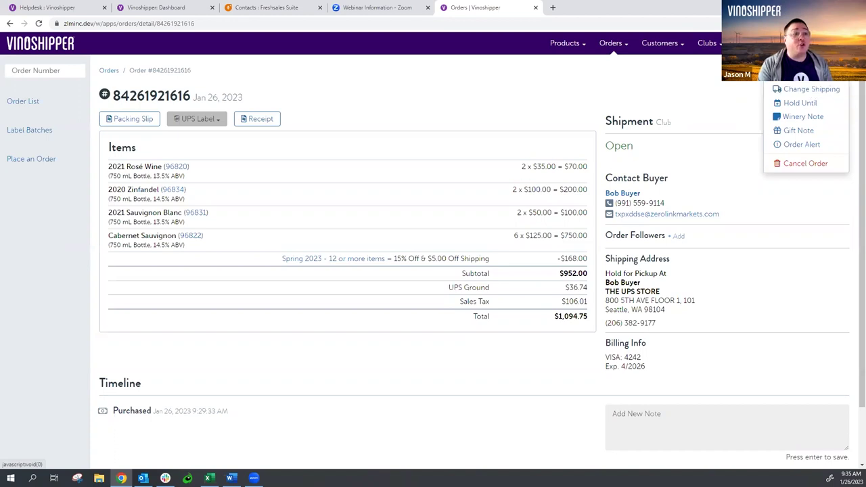
{"action": "left_click", "coordinate": [811, 90]}
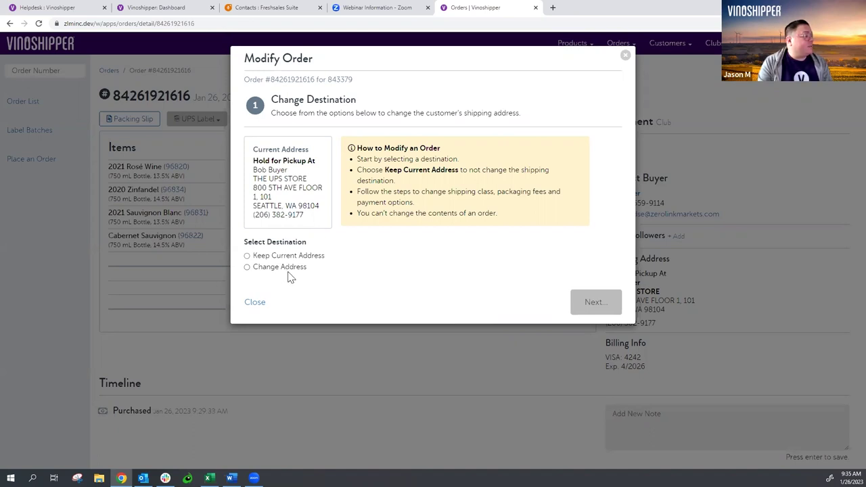
- Close Modify Order, then enable and save customer pickup in the shipping and packaging settings
{"action": "left_click", "coordinate": [254, 302]}
{"action": "left_click", "coordinate": [566, 46]}
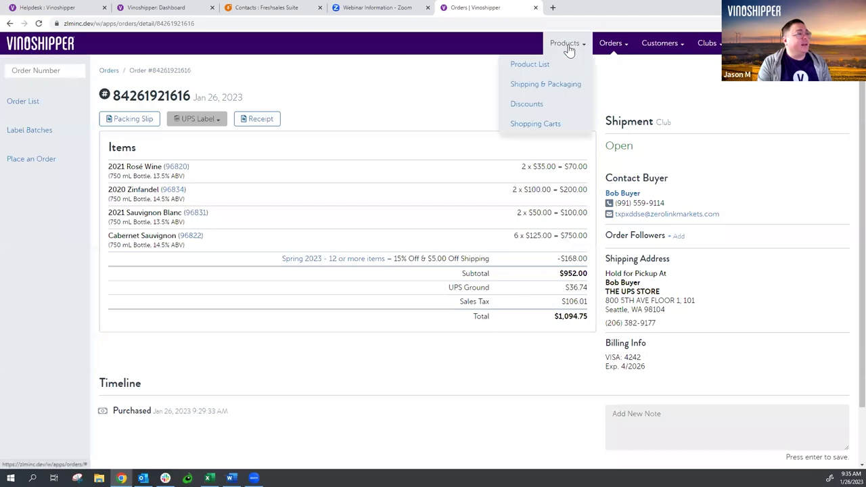
{"action": "left_click", "coordinate": [572, 86]}
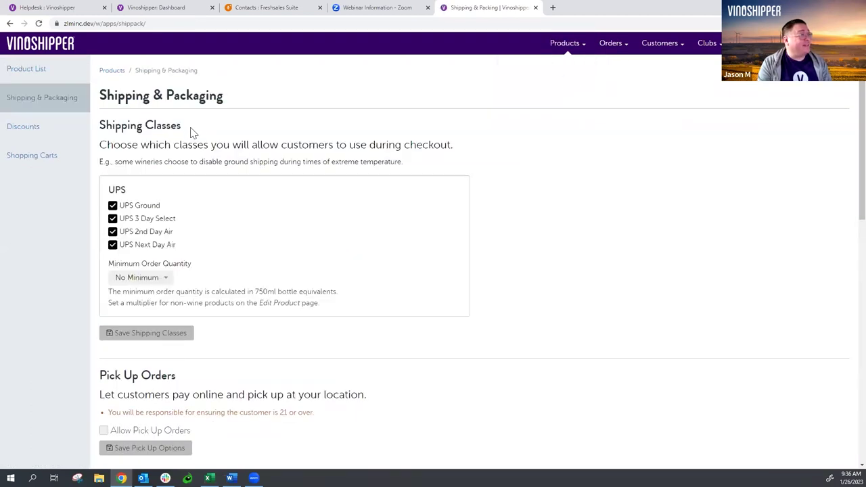
{"action": "scroll", "coordinate": [154, 251], "scroll_direction": "down", "scroll_amount": 3}
{"action": "left_click", "coordinate": [156, 249]}
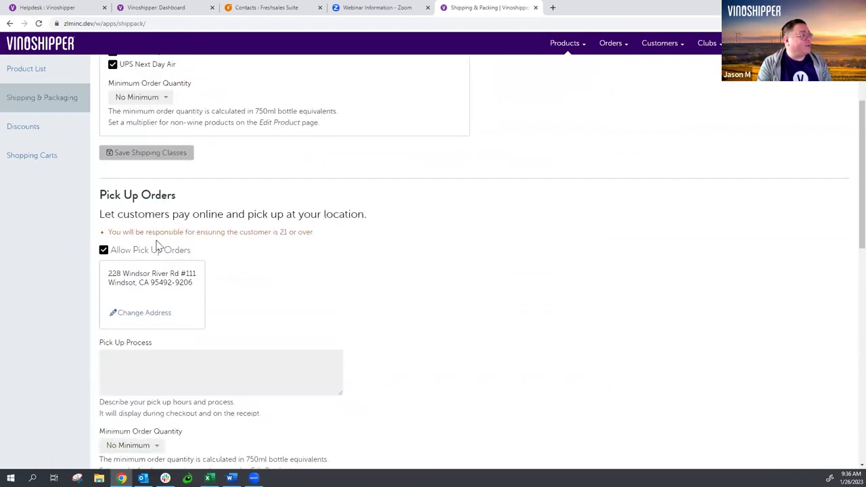
{"action": "scroll", "coordinate": [240, 280], "scroll_direction": "down", "scroll_amount": 3}
{"action": "left_click", "coordinate": [179, 264]}
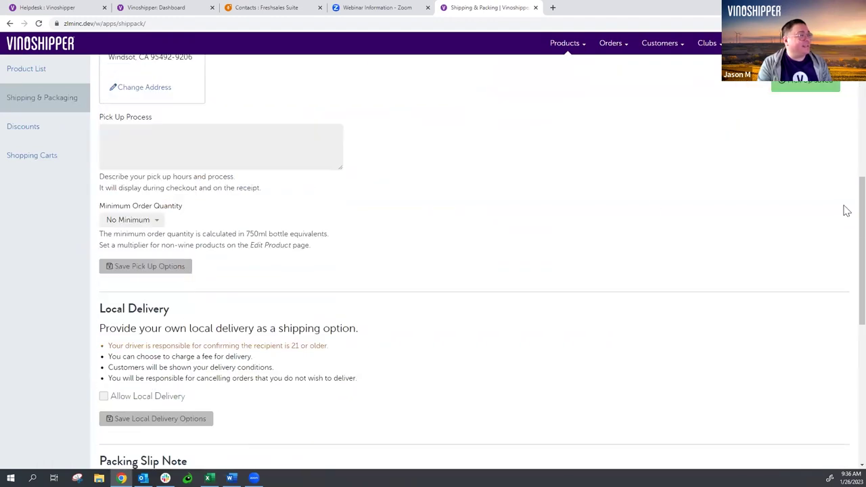
- Open the Spring 2023 release from Clubs > Releases
{"action": "left_click", "coordinate": [707, 43]}
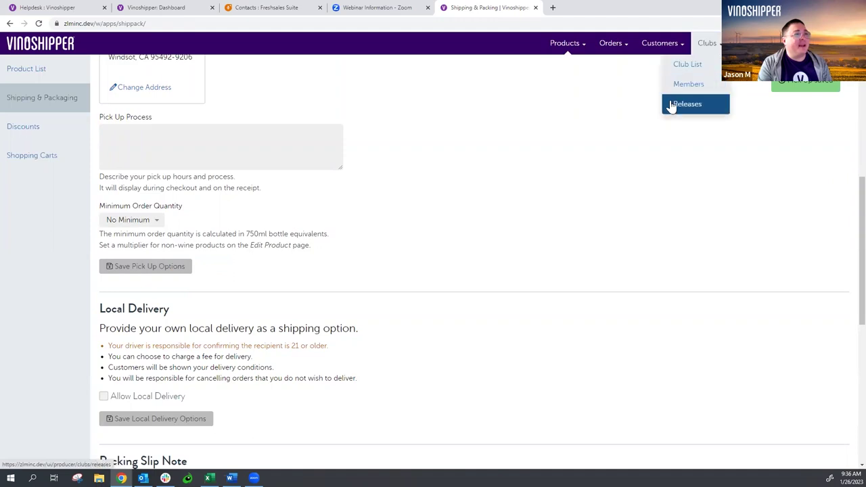
{"action": "left_click", "coordinate": [685, 104]}
{"action": "left_click", "coordinate": [250, 203]}
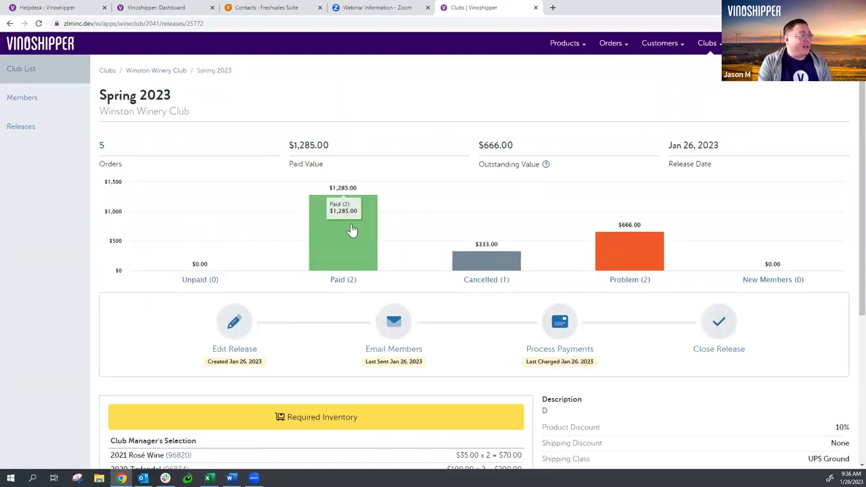
- Open the $952.00 paid Seattle order and choose Change Shipping for it
{"action": "left_click", "coordinate": [355, 231]}
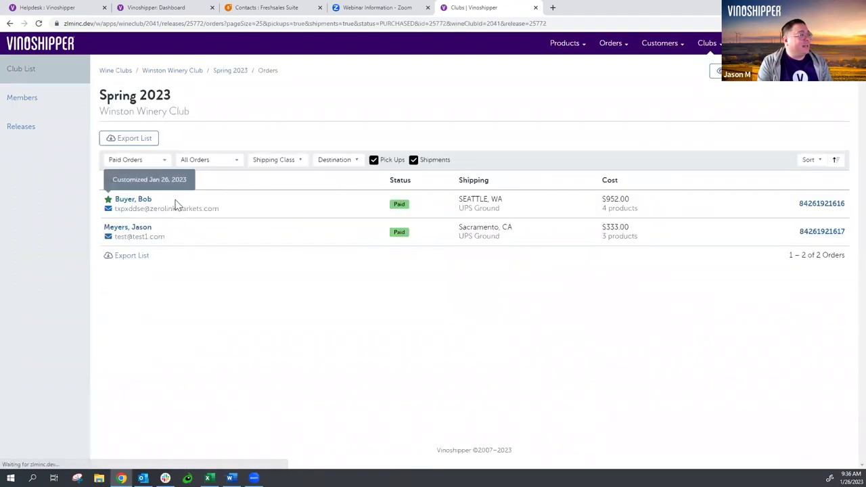
{"action": "left_click", "coordinate": [823, 209]}
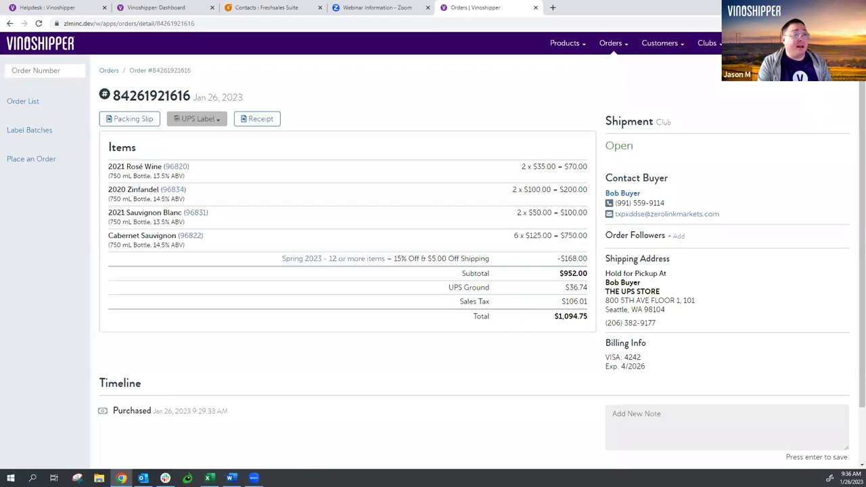
{"action": "left_click", "coordinate": [812, 68]}
{"action": "left_click", "coordinate": [812, 86]}
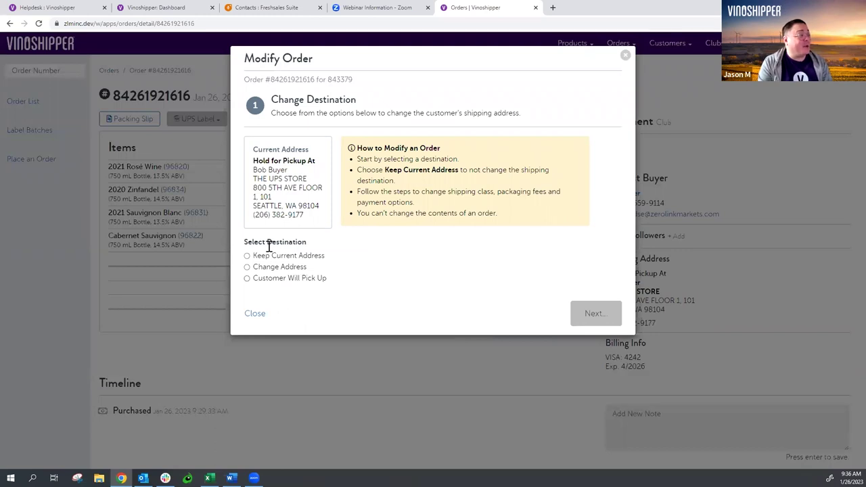
- Set Customer Will Pick Up with No Packaging Charge and refund $61.82, leaving a $1,032.93 order
{"action": "left_click", "coordinate": [274, 280]}
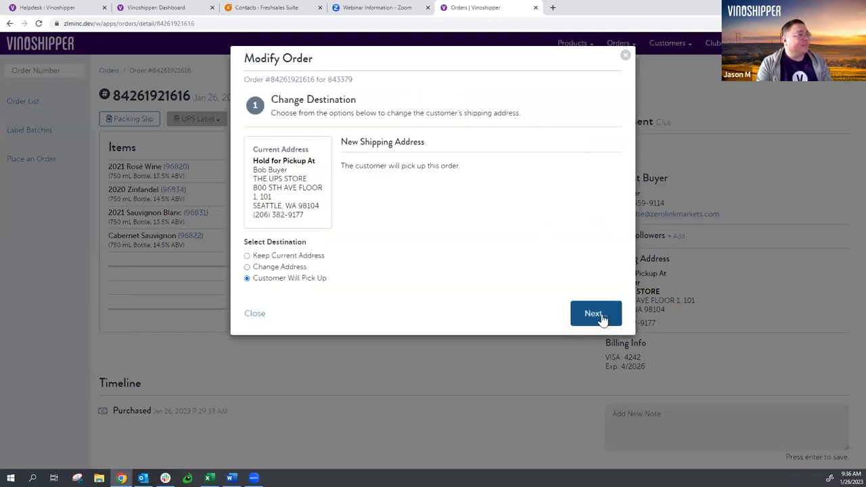
{"action": "left_click", "coordinate": [592, 314]}
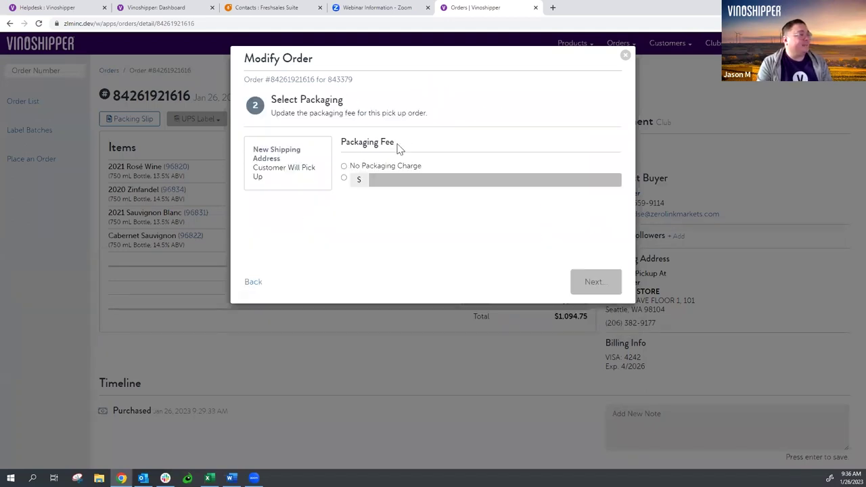
{"action": "left_click", "coordinate": [369, 169]}
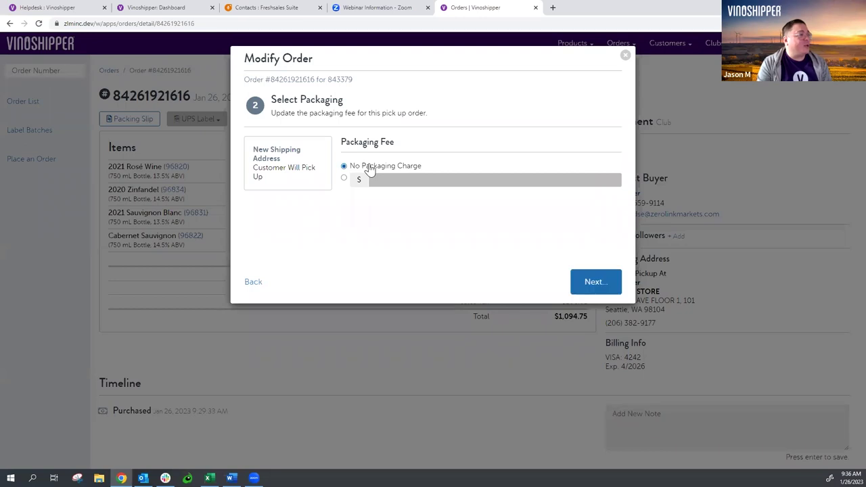
{"action": "left_click", "coordinate": [603, 283]}
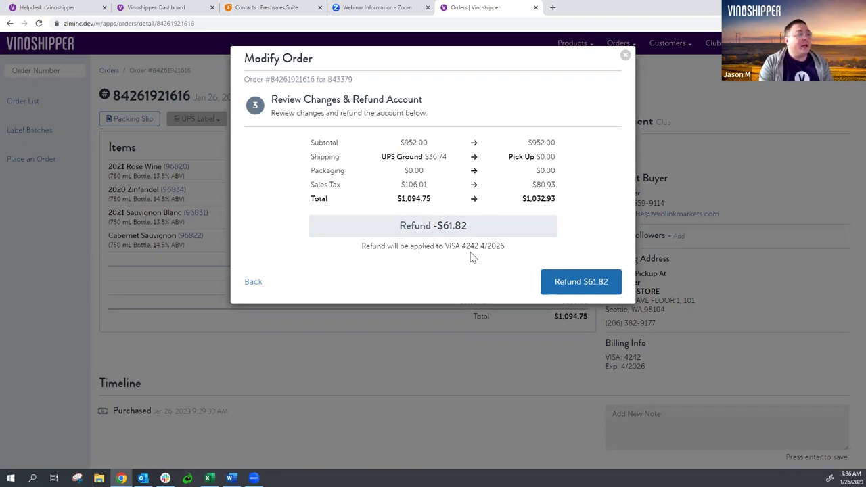
{"action": "left_click", "coordinate": [591, 281]}
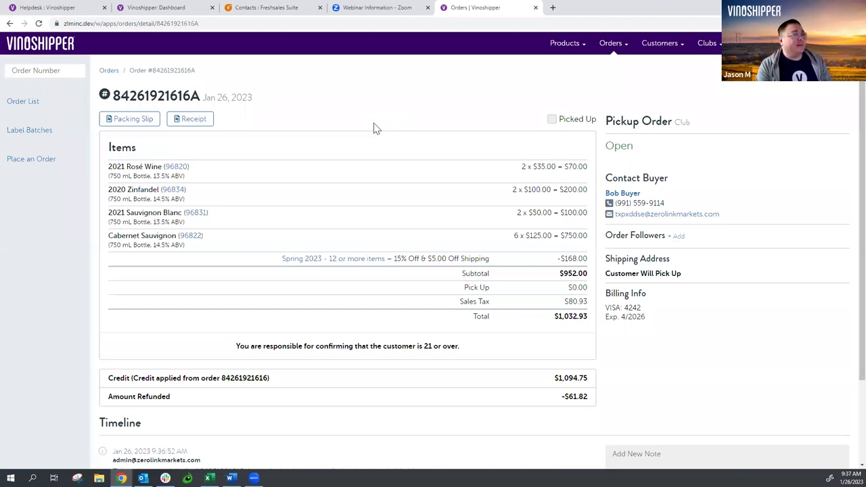
{"action": "scroll", "coordinate": [376, 129], "scroll_direction": "down", "scroll_amount": 2}
{"action": "scroll", "coordinate": [392, 136], "scroll_direction": "up", "scroll_amount": 2}
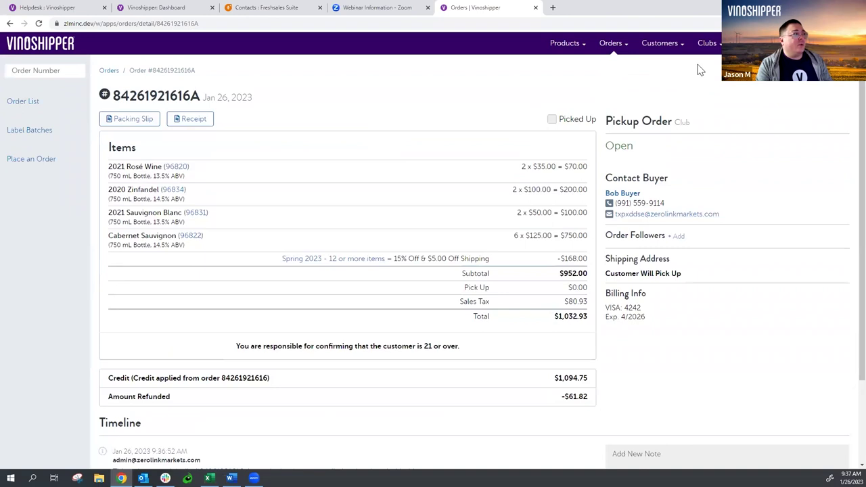
- Reopen the Spring 2023 release via Clubs > Releases to see 6 orders and $2,237.00 paid
{"action": "left_click", "coordinate": [707, 42]}
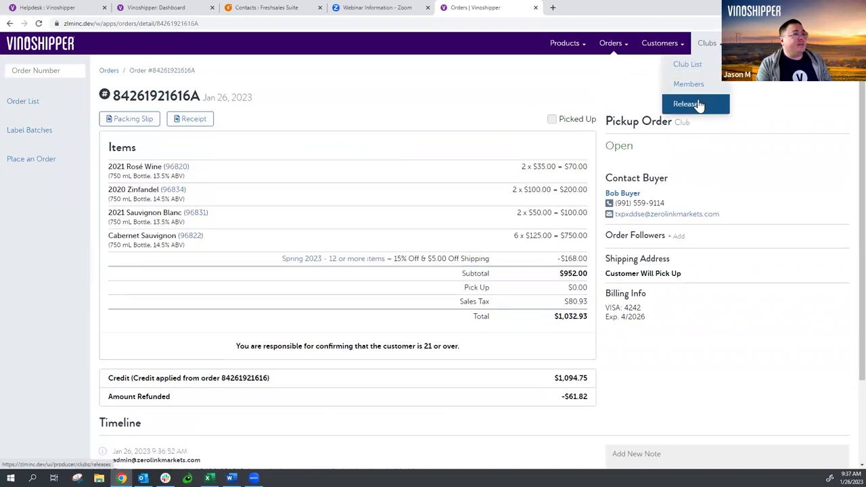
{"action": "left_click", "coordinate": [686, 103]}
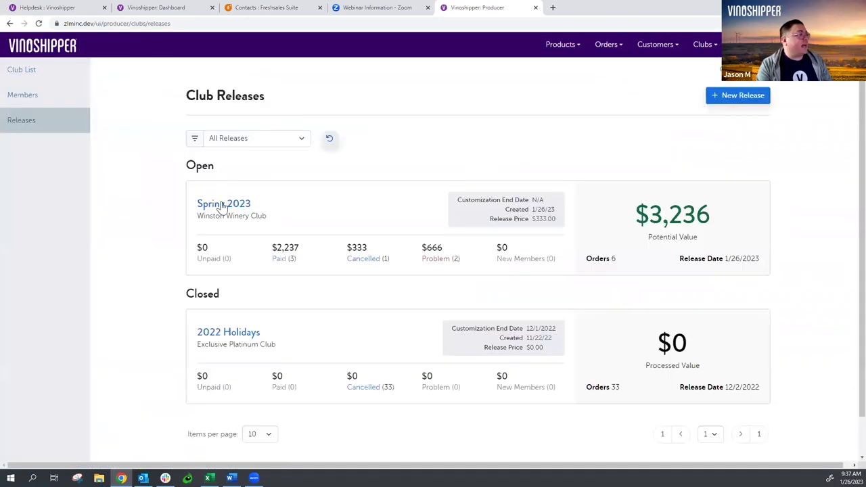
{"action": "left_click", "coordinate": [223, 202]}
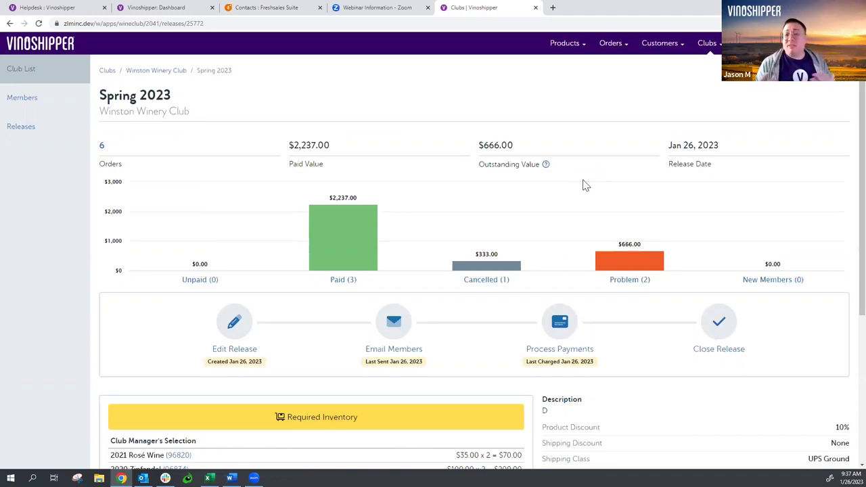
{"action": "mouse_move", "coordinate": [678, 284]}
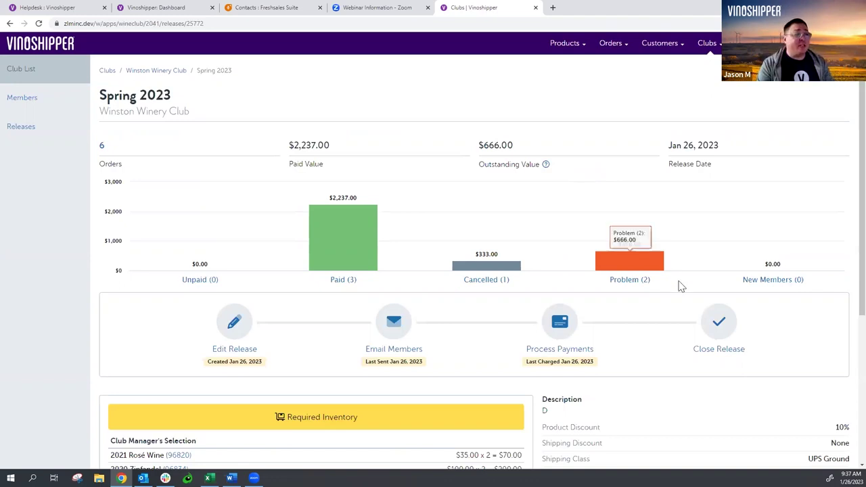
{"action": "mouse_move", "coordinate": [480, 270]}
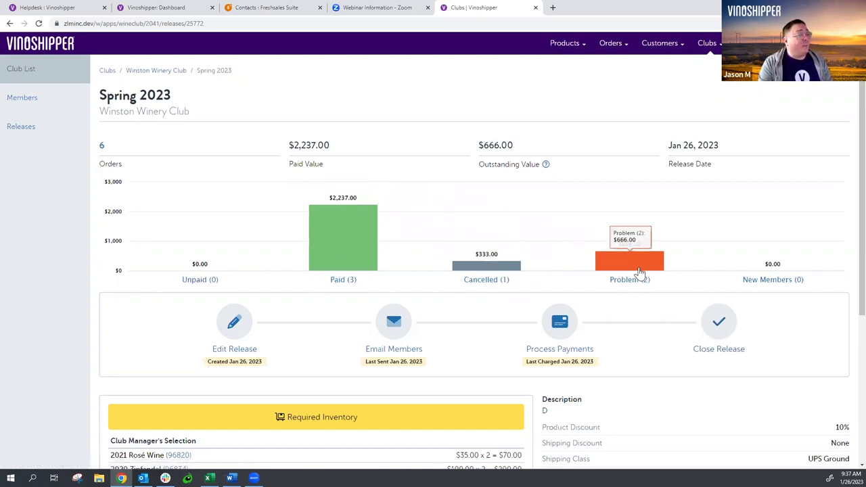
- Close and confirm the Spring 2023 release, cancelling its $999.00 of problem orders, then reopen it
{"action": "left_click", "coordinate": [719, 331]}
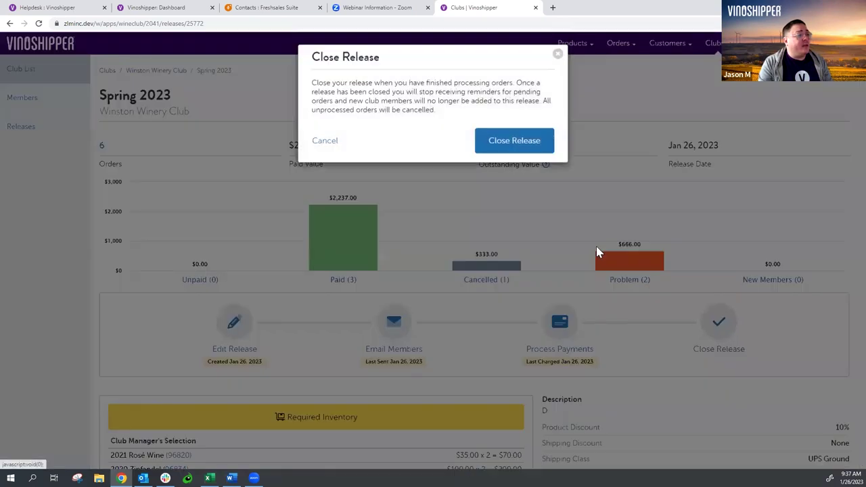
{"action": "left_click", "coordinate": [532, 150]}
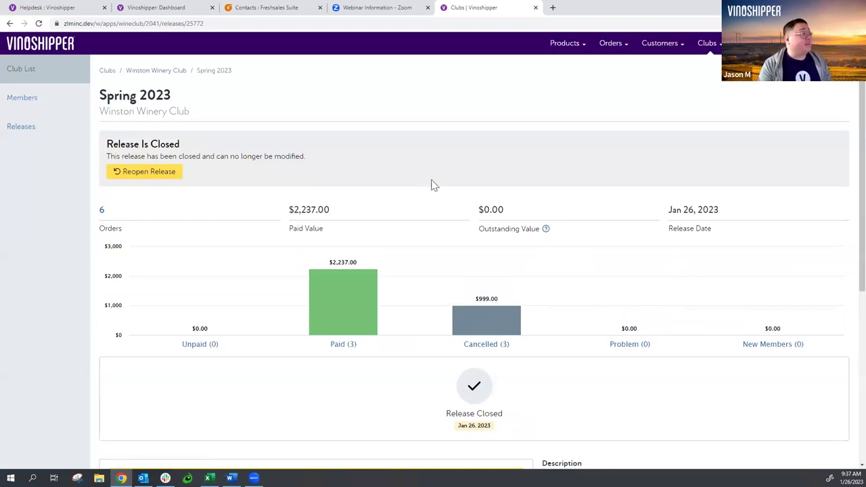
{"action": "left_click", "coordinate": [165, 180]}
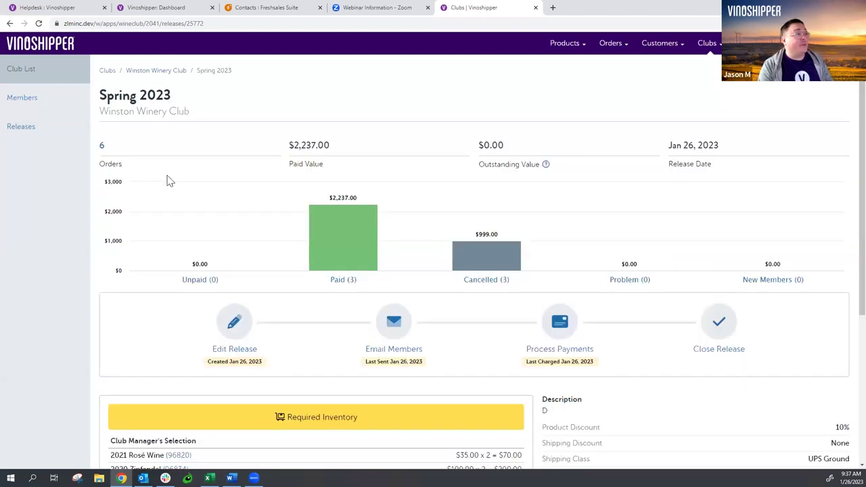
- Undo Cancel on the pickup orders and return to Spring 2023, now $666.00 outstanding
{"action": "left_click", "coordinate": [501, 251]}
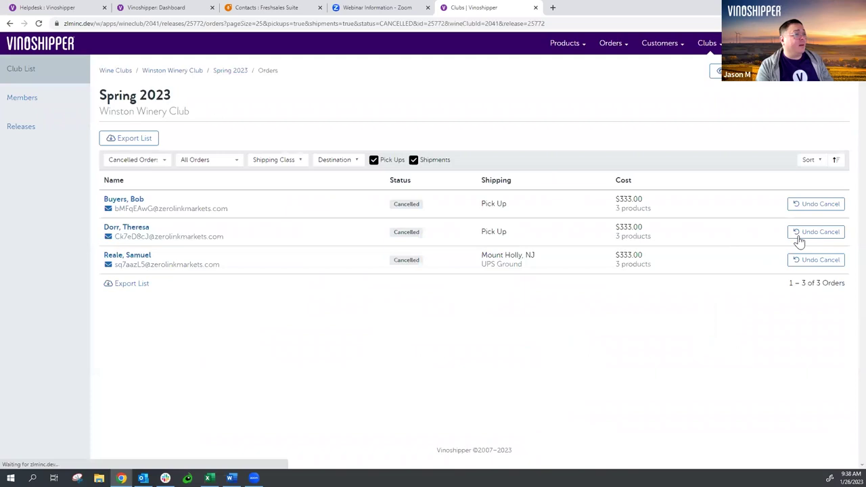
{"action": "left_click", "coordinate": [819, 205]}
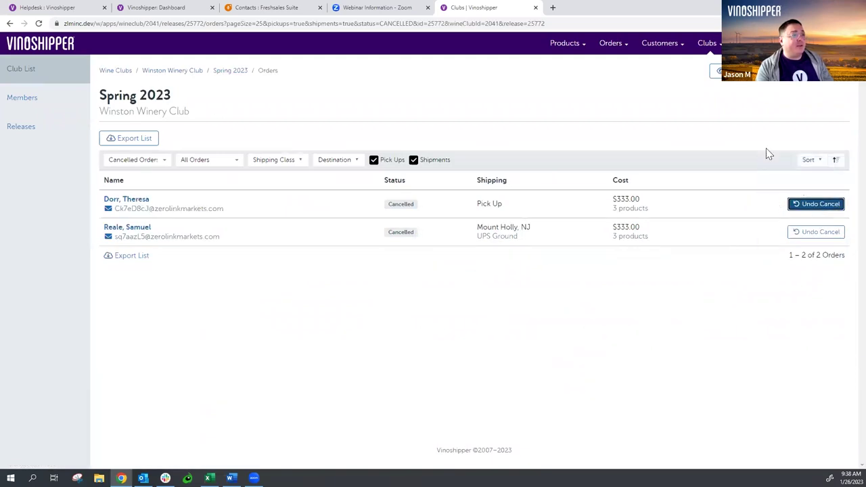
{"action": "left_click", "coordinate": [230, 70]}
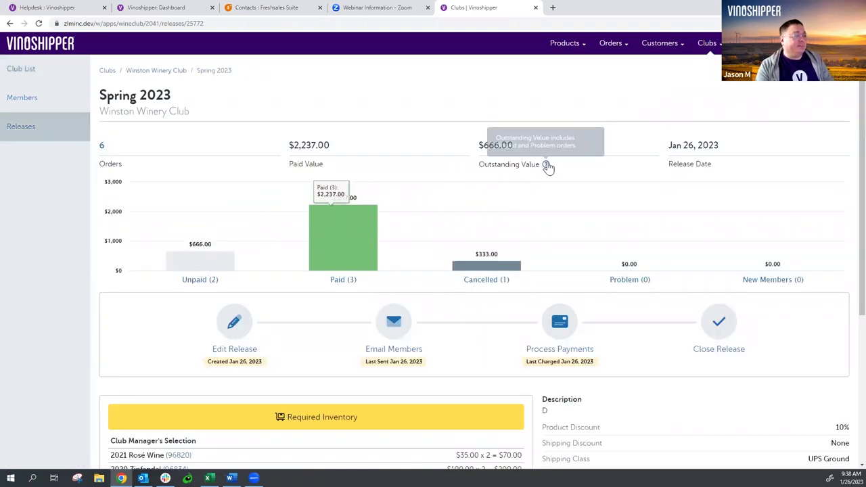
{"action": "scroll", "coordinate": [546, 166], "scroll_direction": "down", "scroll_amount": 3}
{"action": "scroll", "coordinate": [547, 167], "scroll_direction": "up", "scroll_amount": 4}
{"action": "mouse_move", "coordinate": [547, 166]}
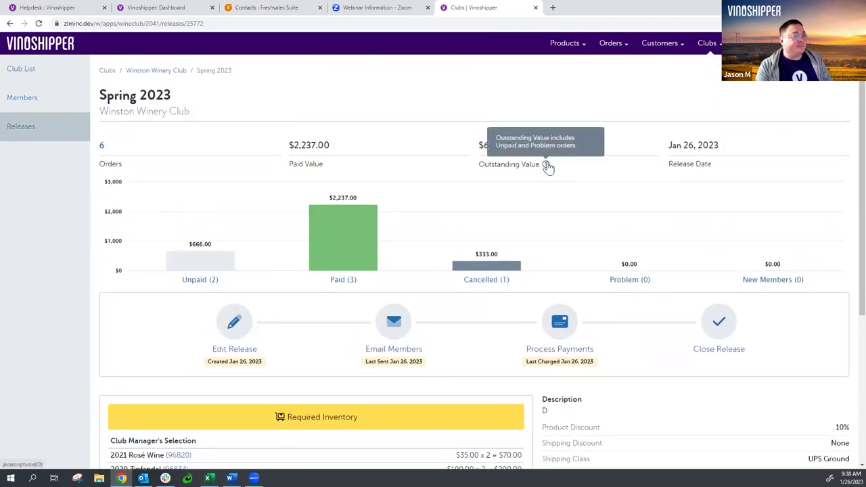